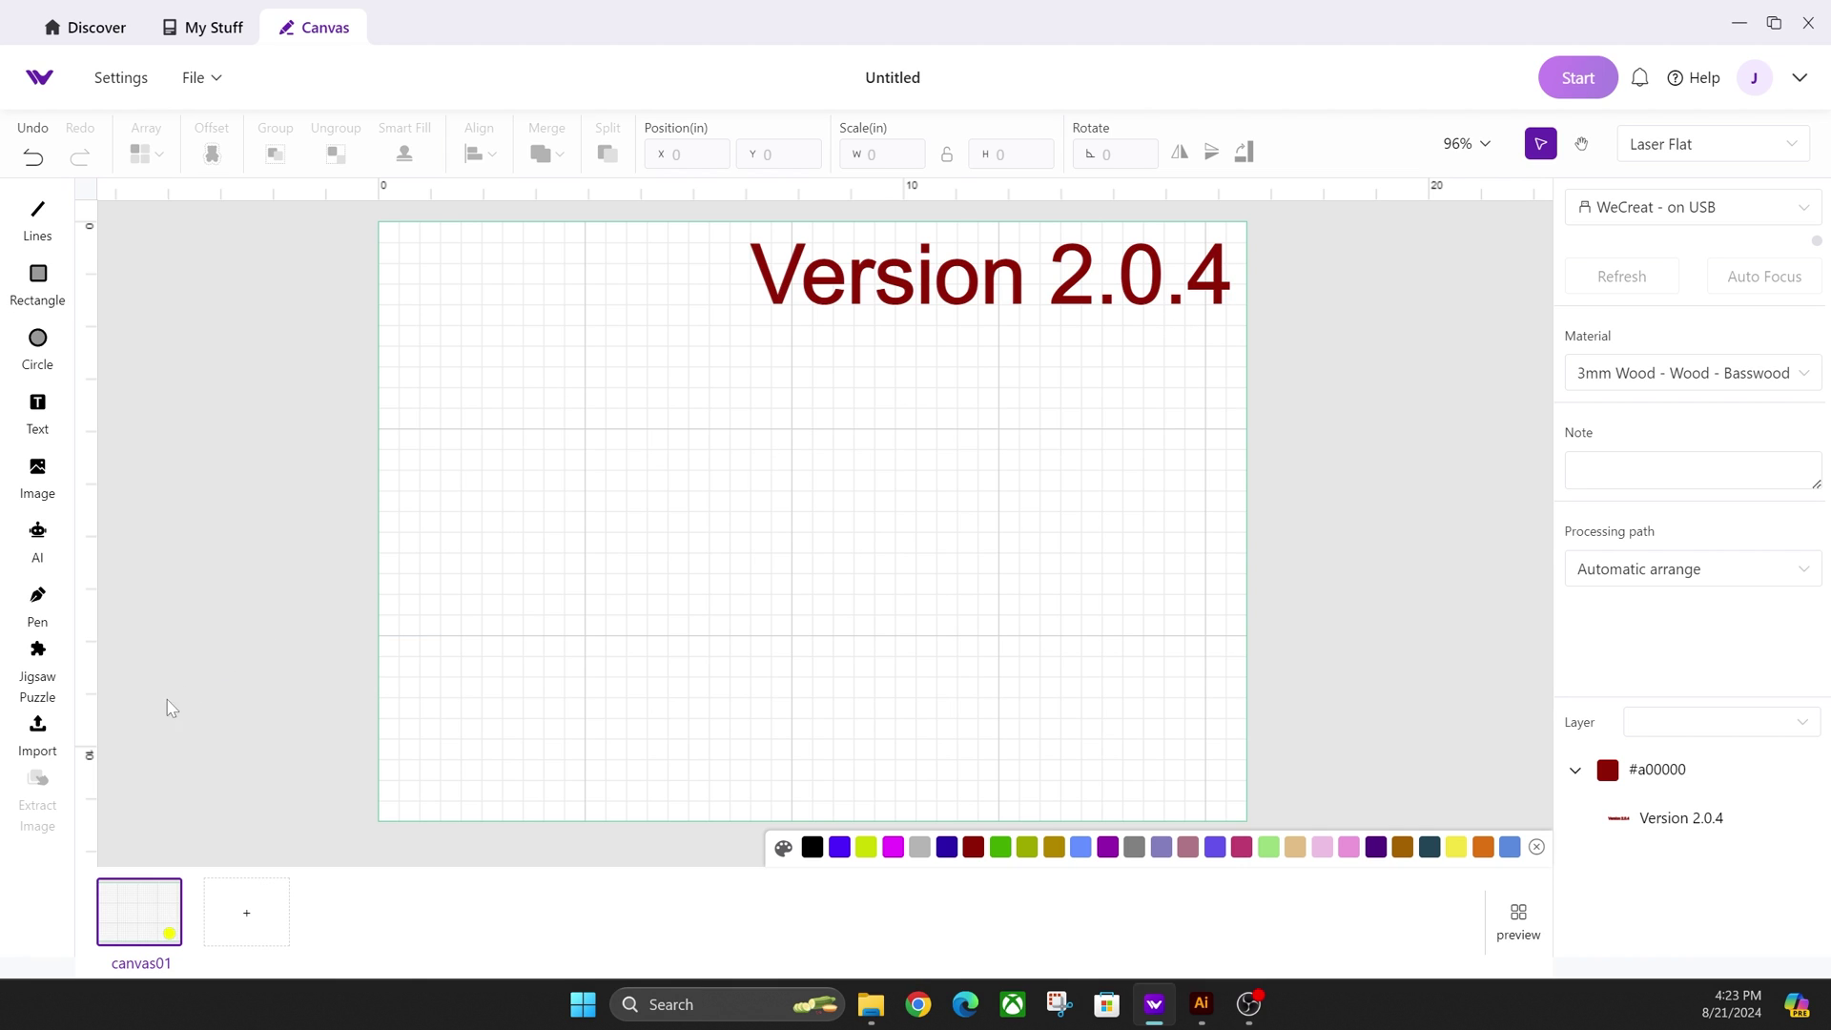
# Import the Penguin - Santa Tracker design file onto the canvas
pyautogui.click(38, 736)
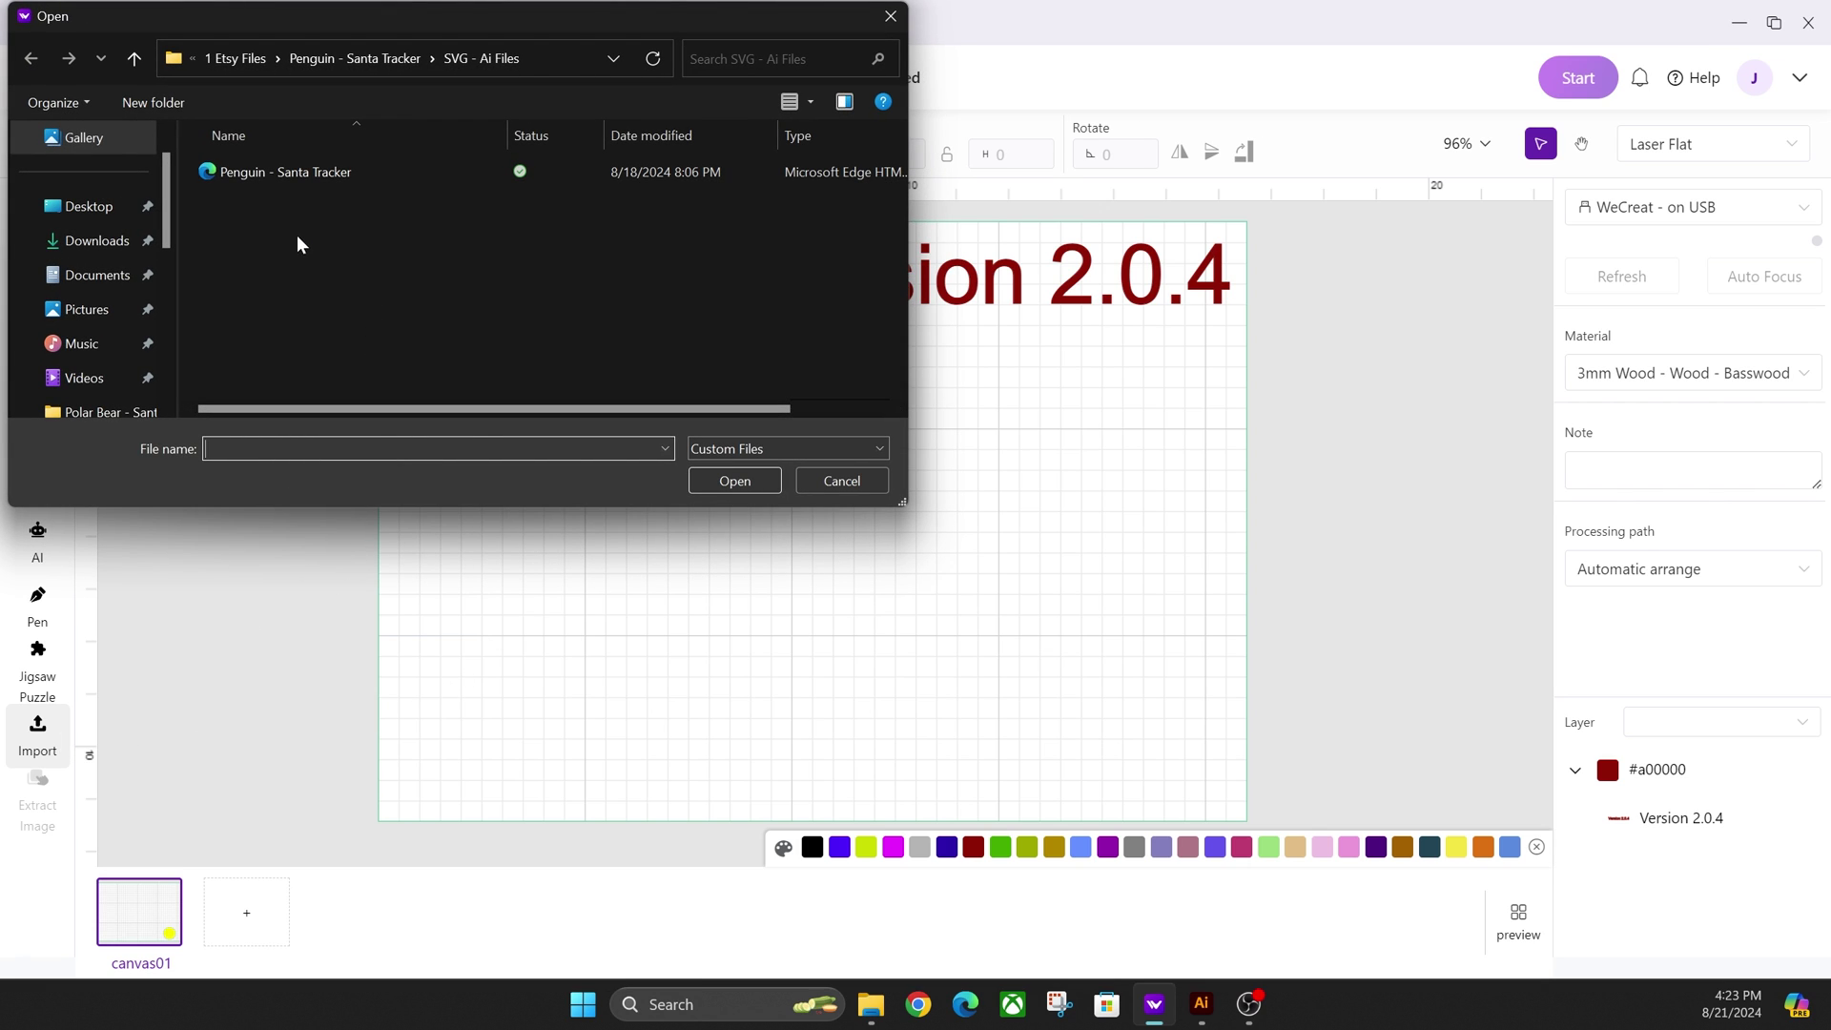
pyautogui.click(285, 175)
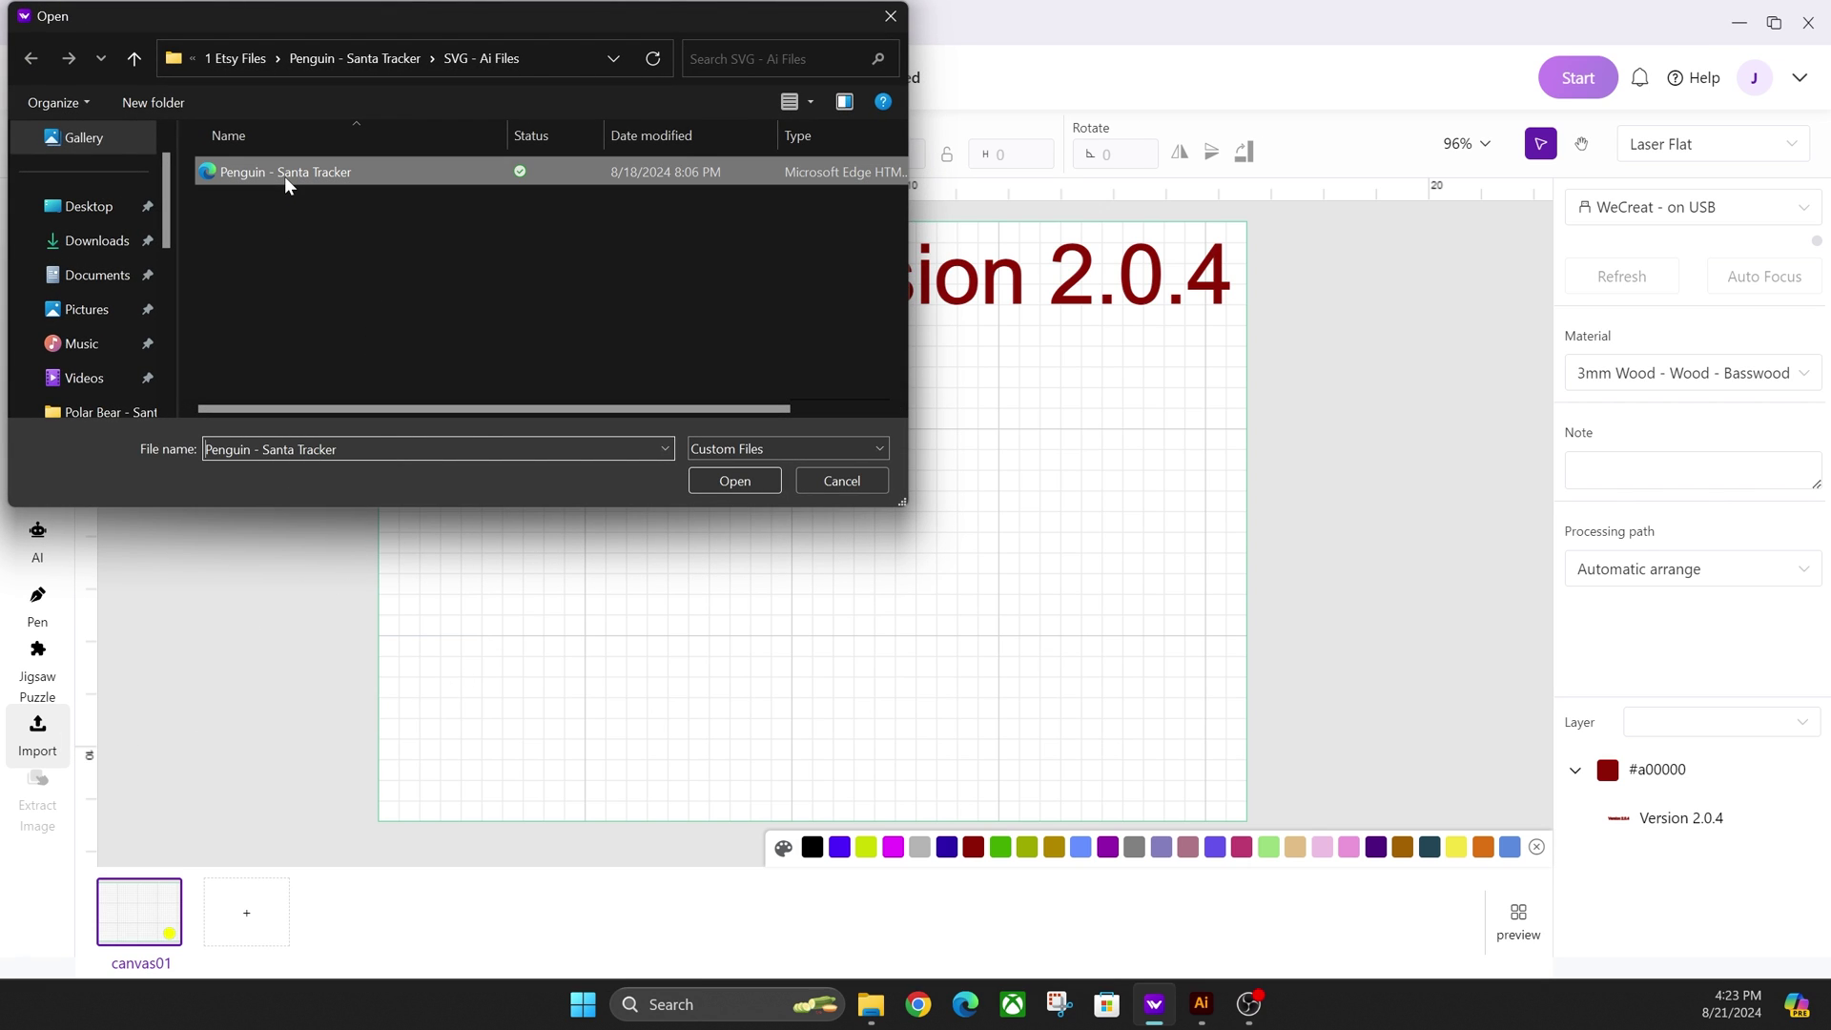
pyautogui.click(728, 480)
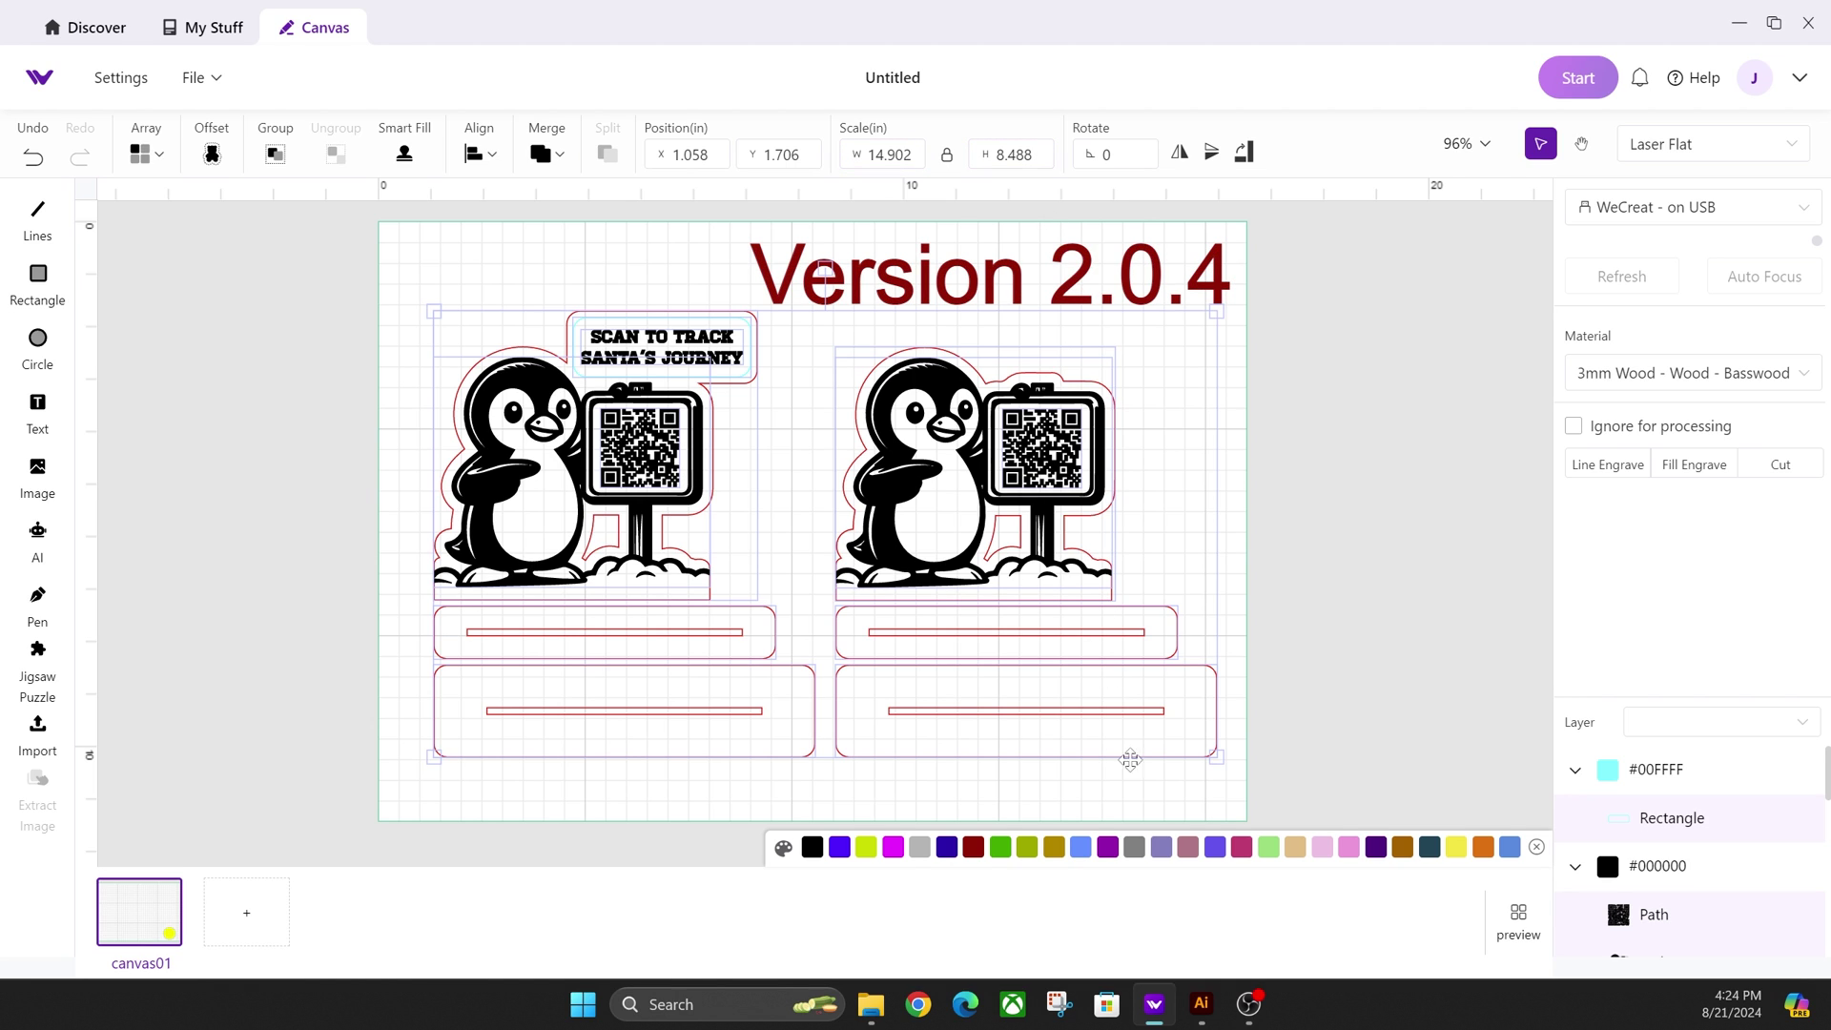
pyautogui.click(1200, 1003)
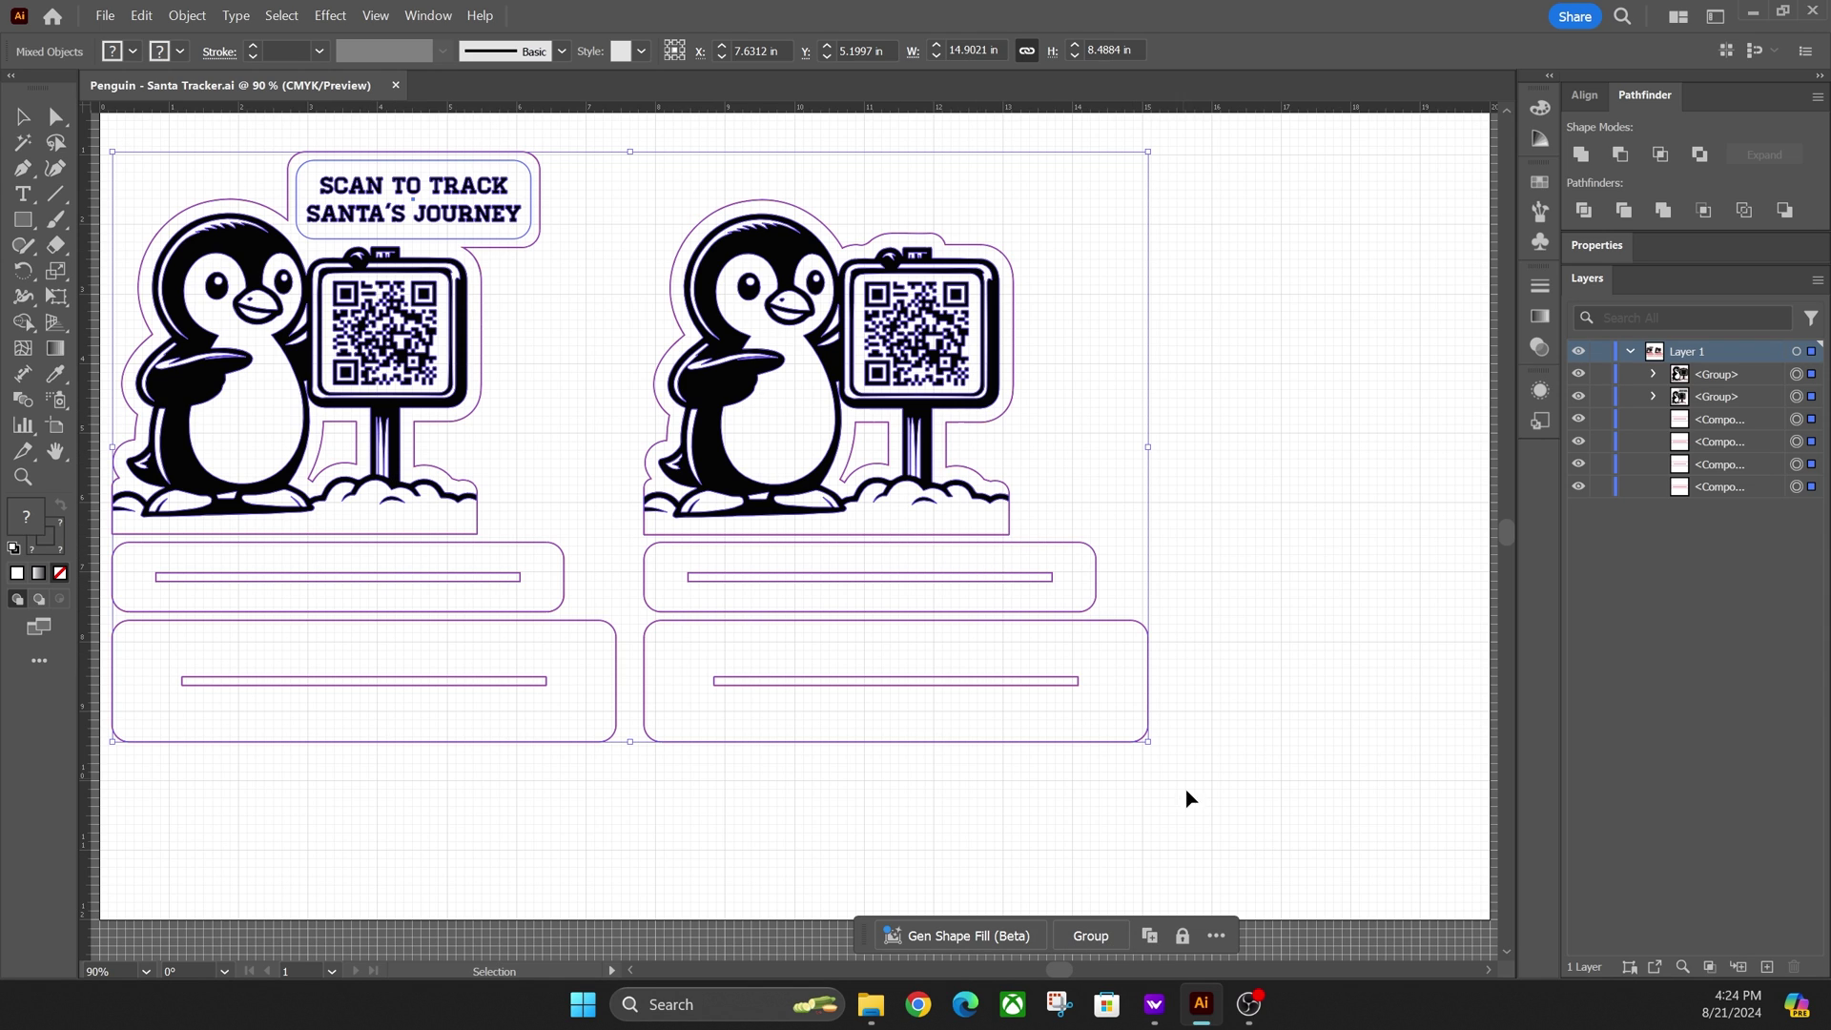
pyautogui.click(1154, 1004)
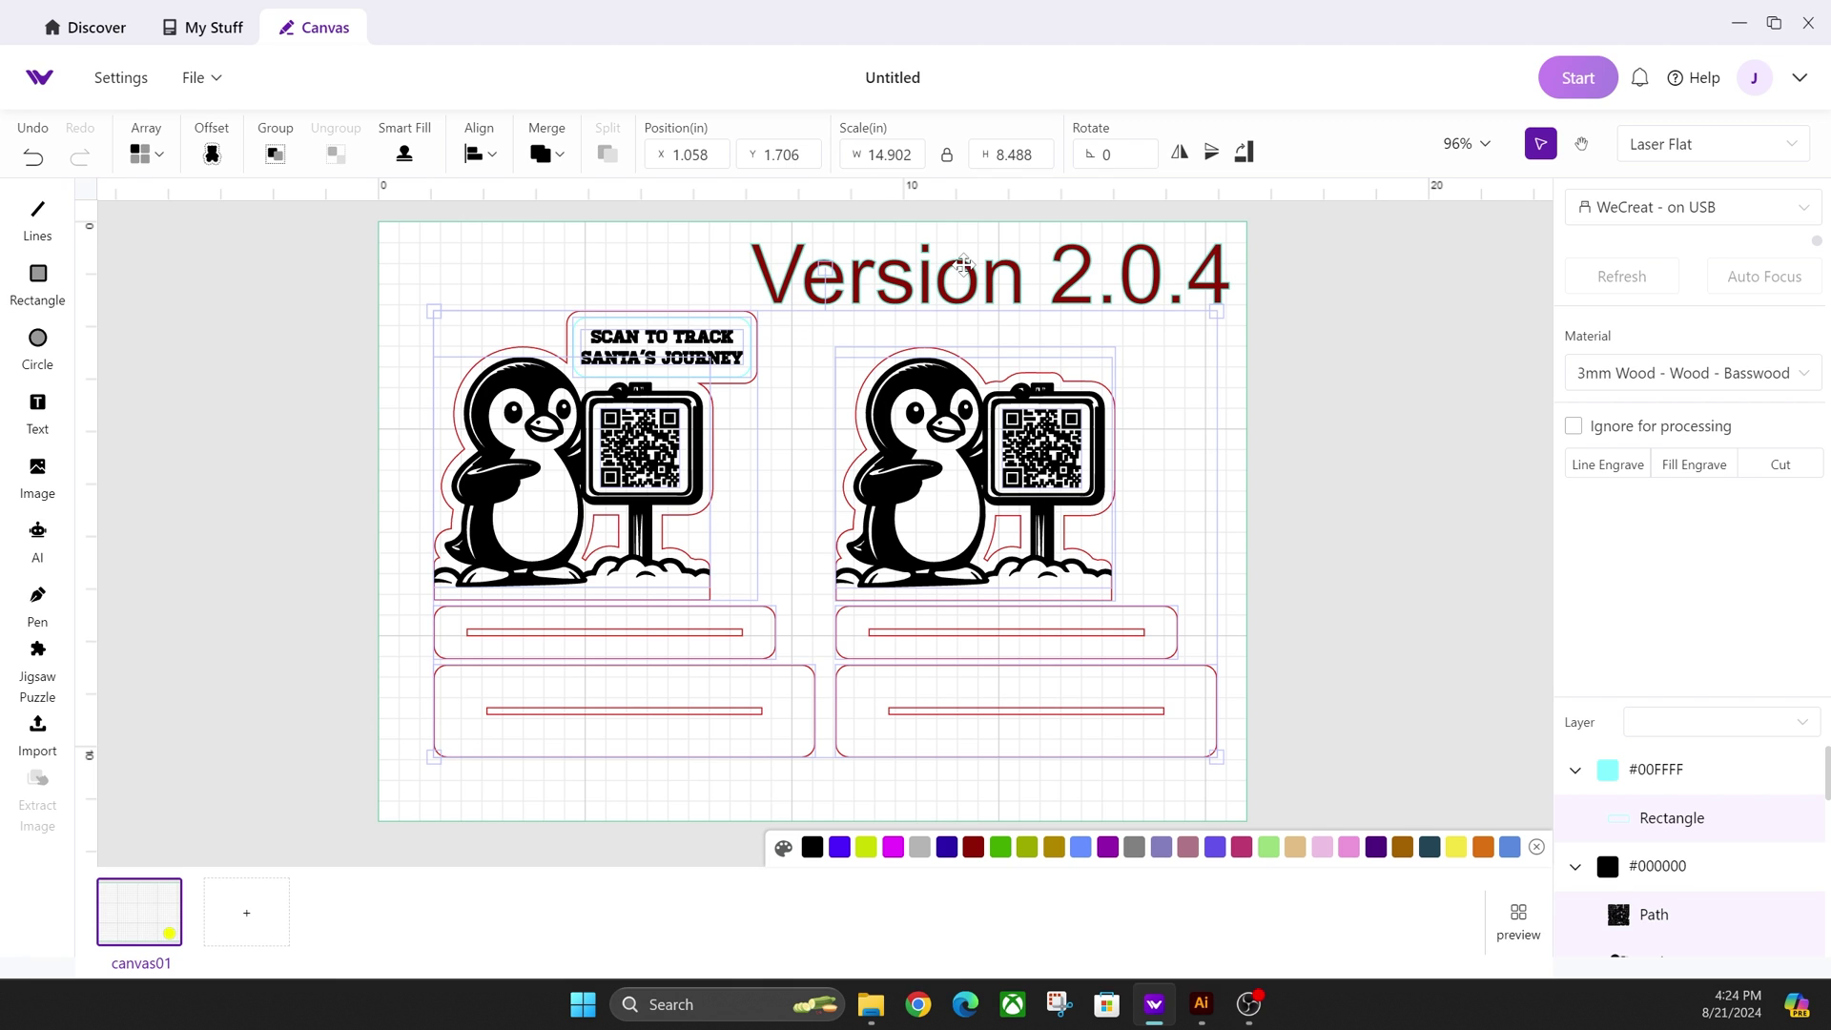
# Move the Version 2.0.4 text down-right, add a test second line and centre the lines
pyautogui.click(931, 272)
pyautogui.moveTo(947, 288); pyautogui.dragTo(990, 325)
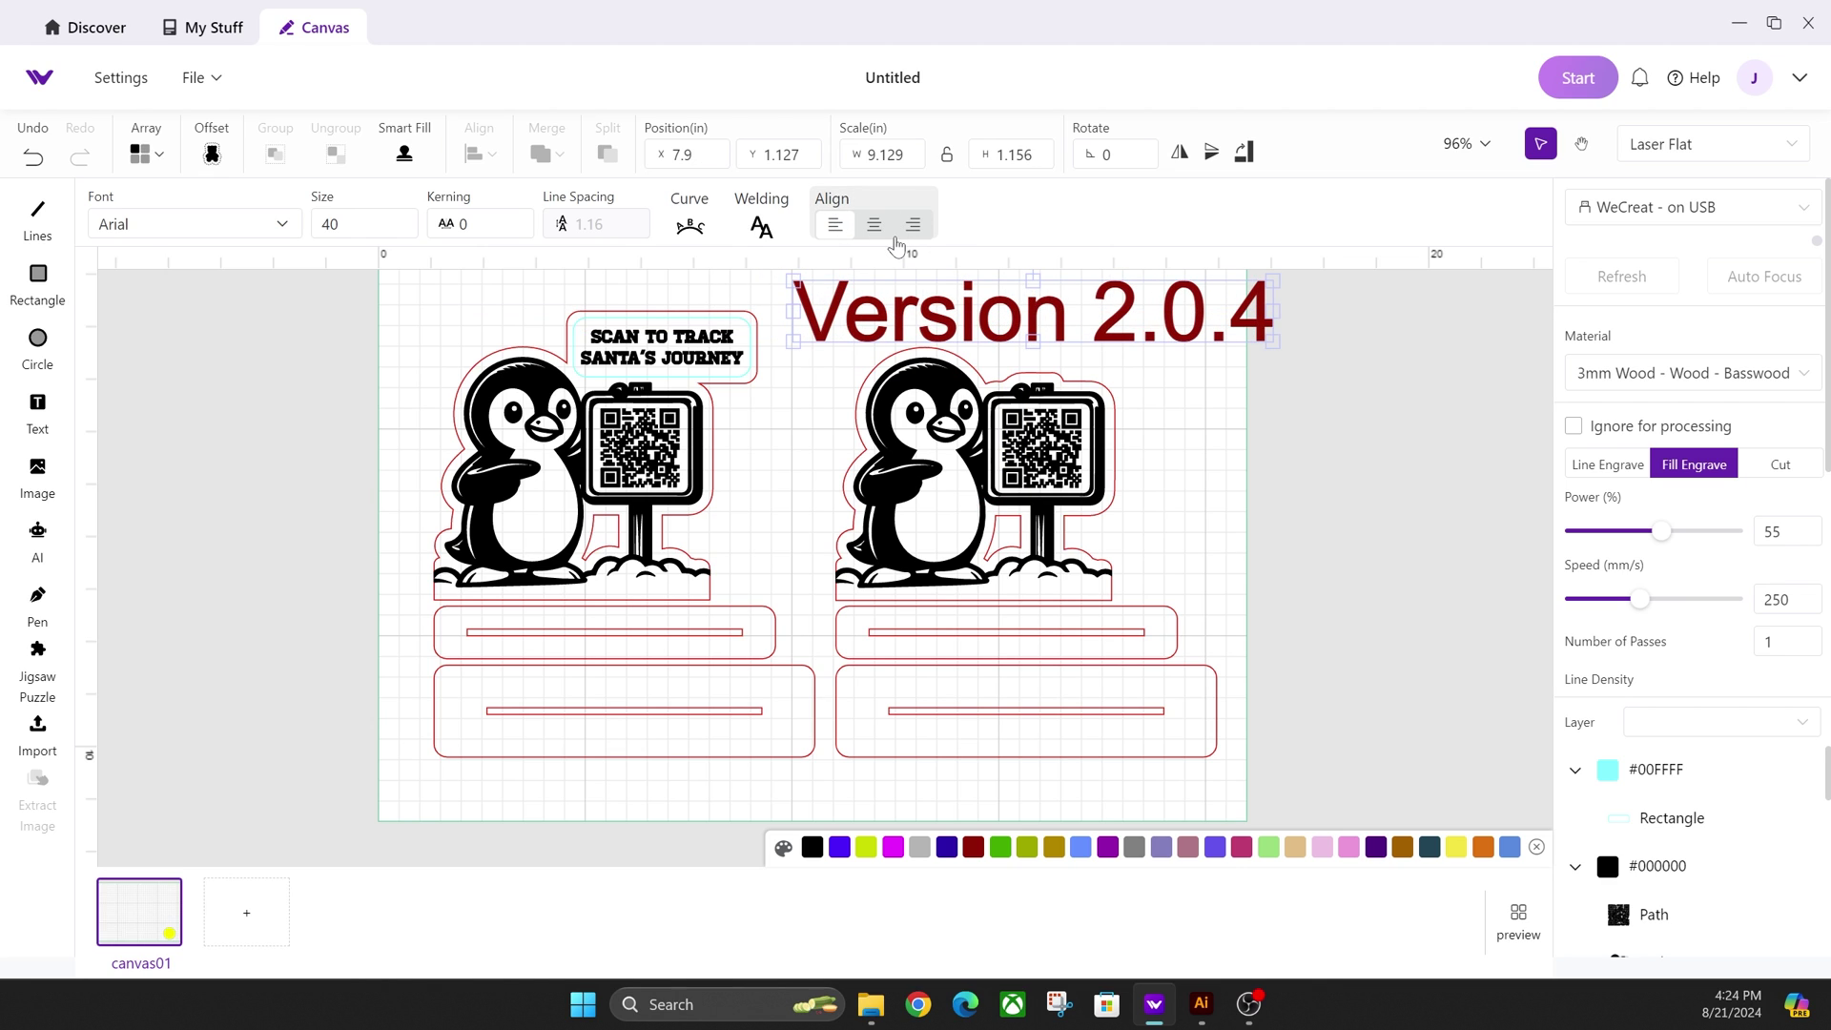
pyautogui.doubleClick(1250, 313)
pyautogui.click(1275, 313)
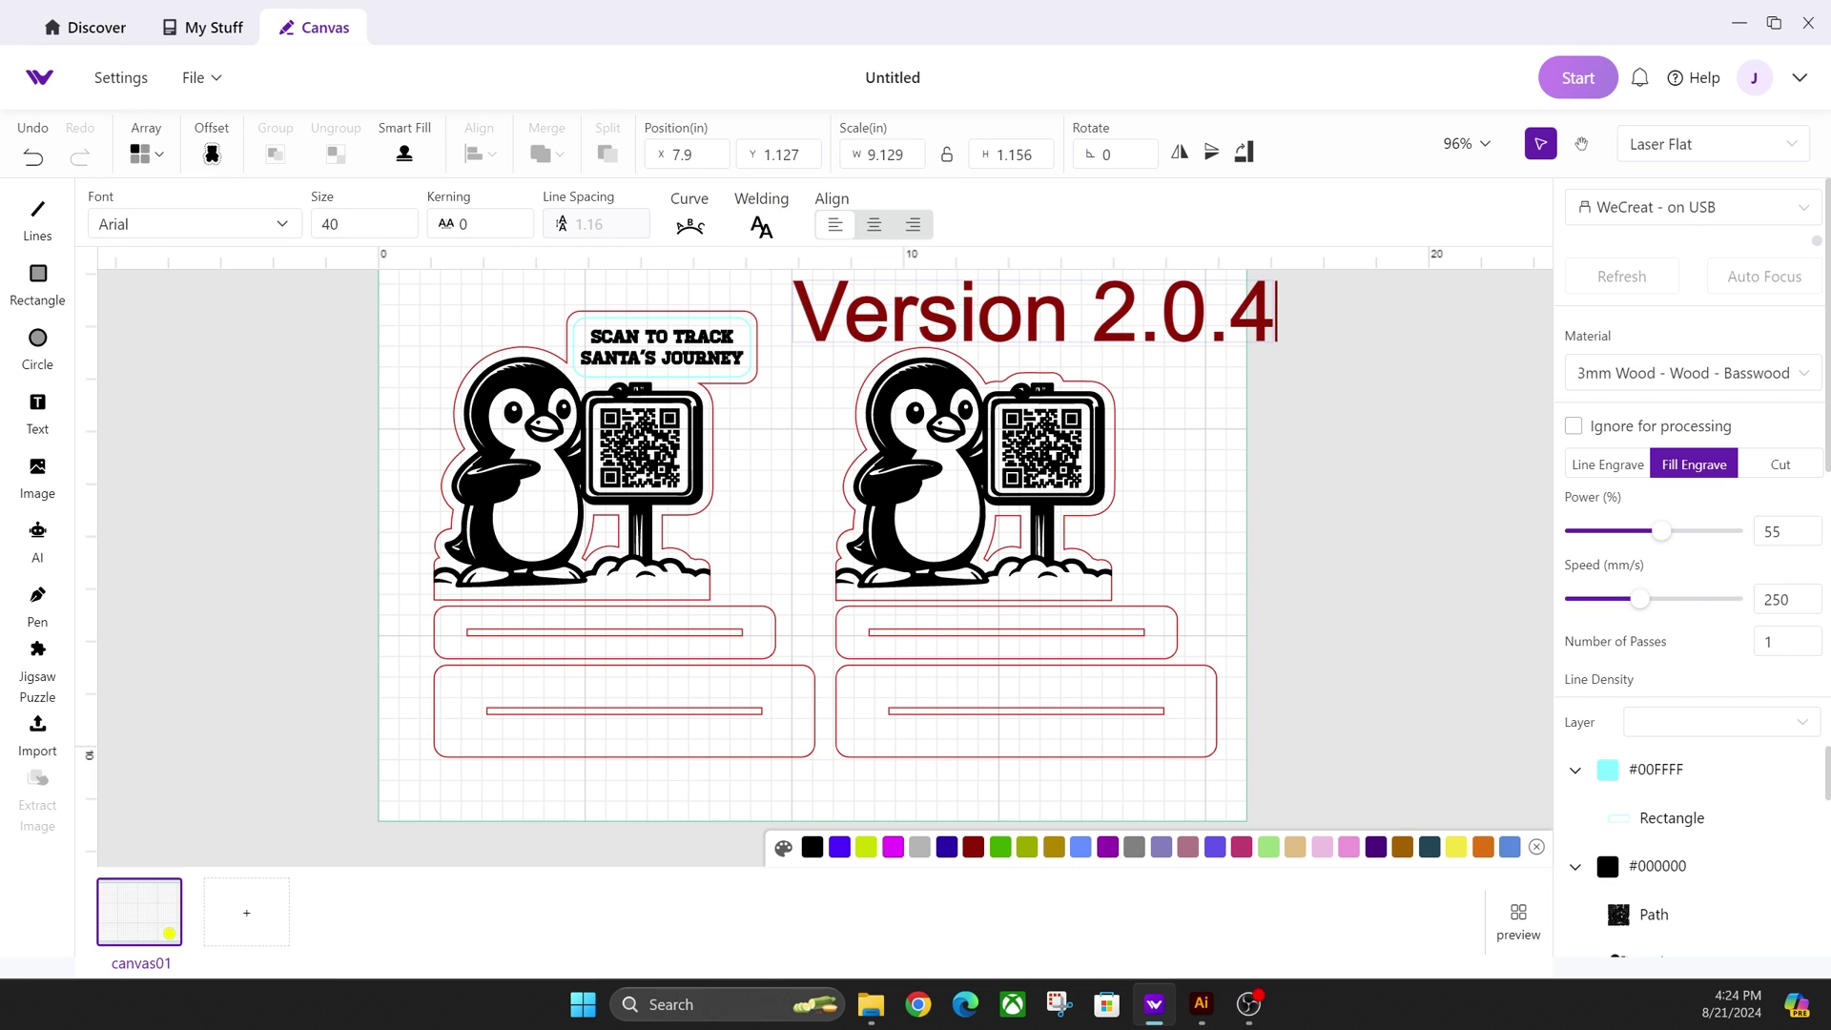
pyautogui.press('Return')
pyautogui.write('jvckxlvixlv')
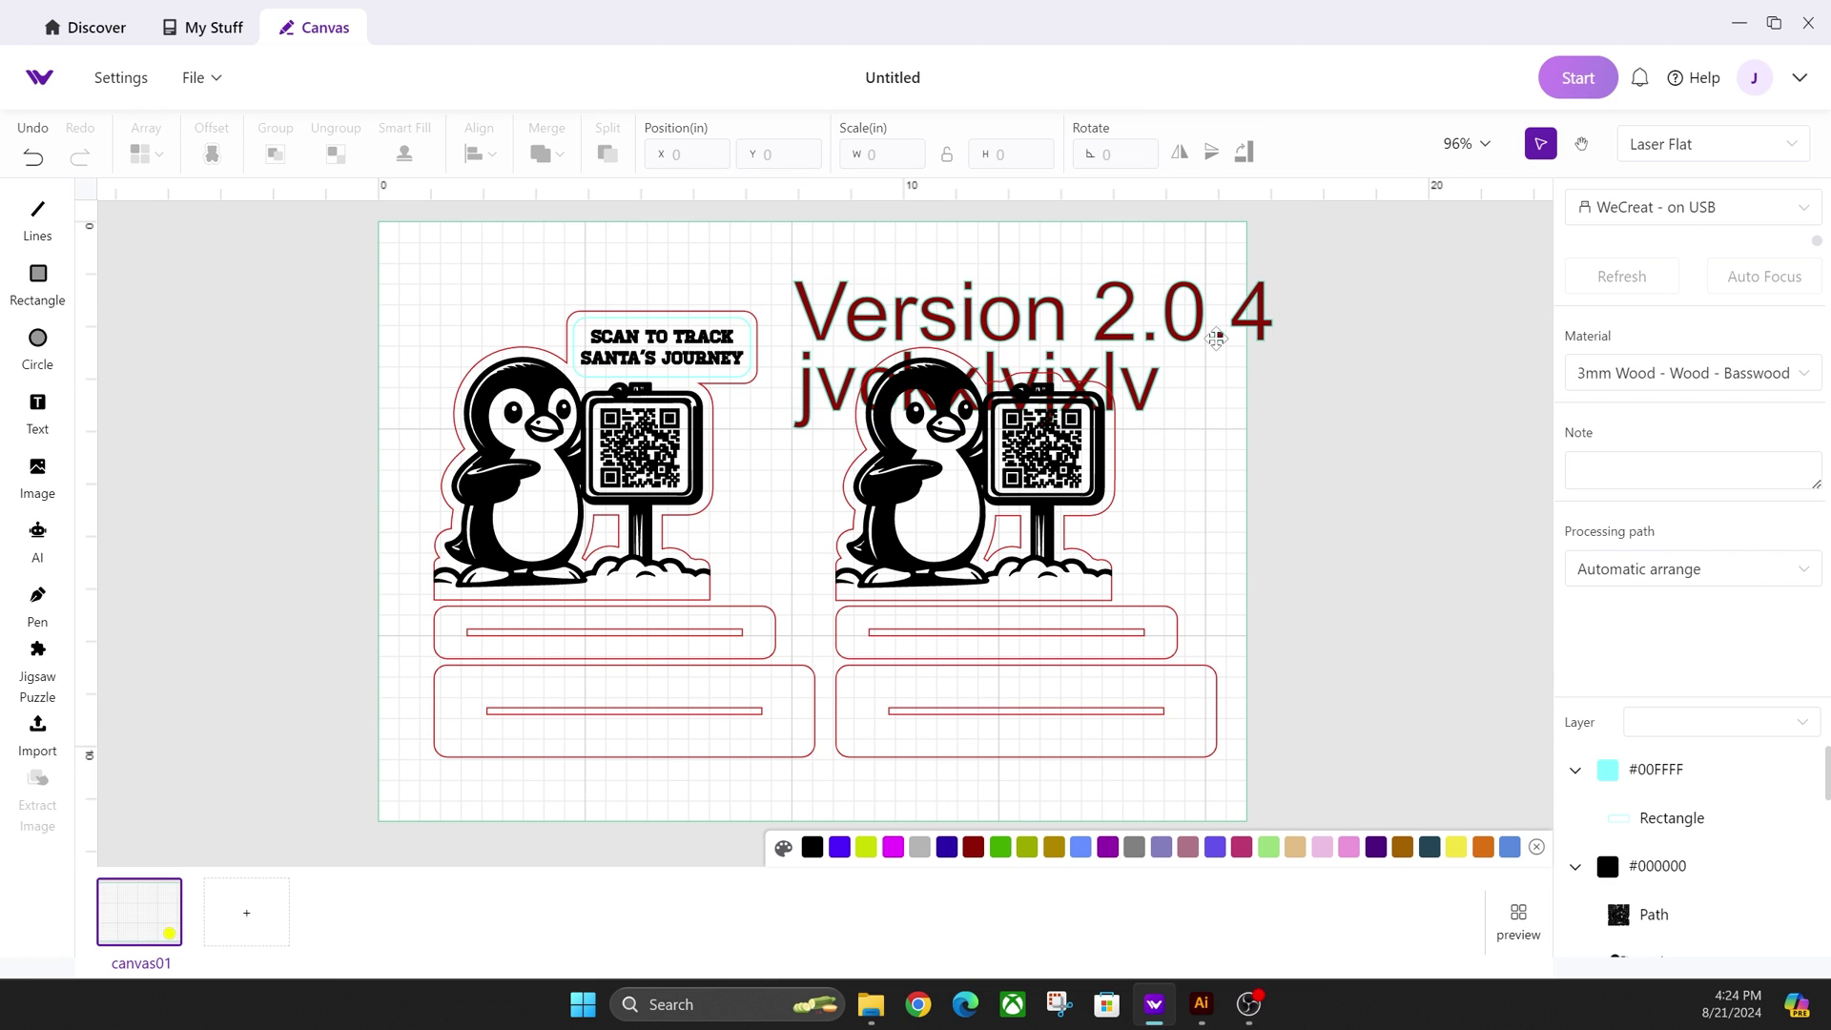
pyautogui.click(1101, 336)
pyautogui.click(874, 224)
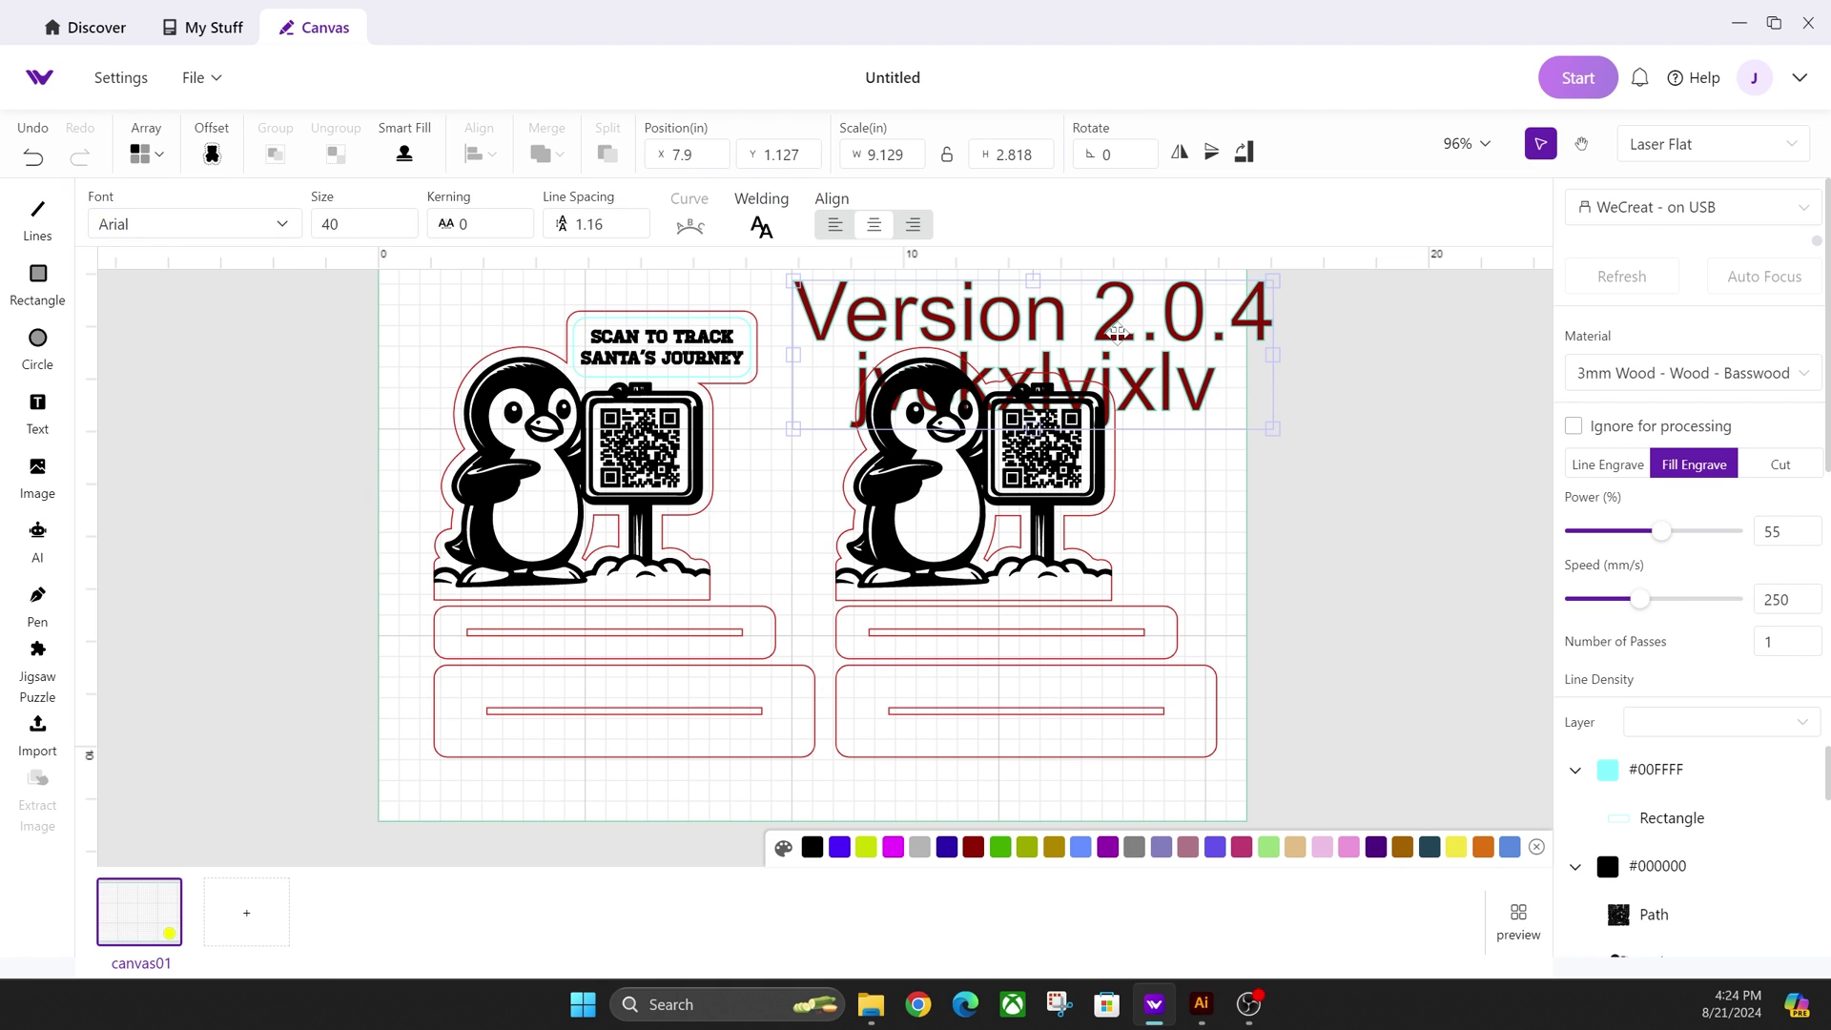
# Delete the extra second line so only Version 2.0.4 remains
pyautogui.doubleClick(1242, 395)
pyautogui.hotkey('shift', 'Left')
pyautogui.hotkey('shift', 'Left')
pyautogui.hotkey('shift', 'Left')
pyautogui.hotkey('shift', 'Left')
pyautogui.hotkey('shift', 'Left')
pyautogui.hotkey('shift', 'Left')
pyautogui.hotkey('shift', 'Left')
pyautogui.hotkey('shift', 'Left')
pyautogui.hotkey('shift', 'Left')
pyautogui.hotkey('shift', 'Left')
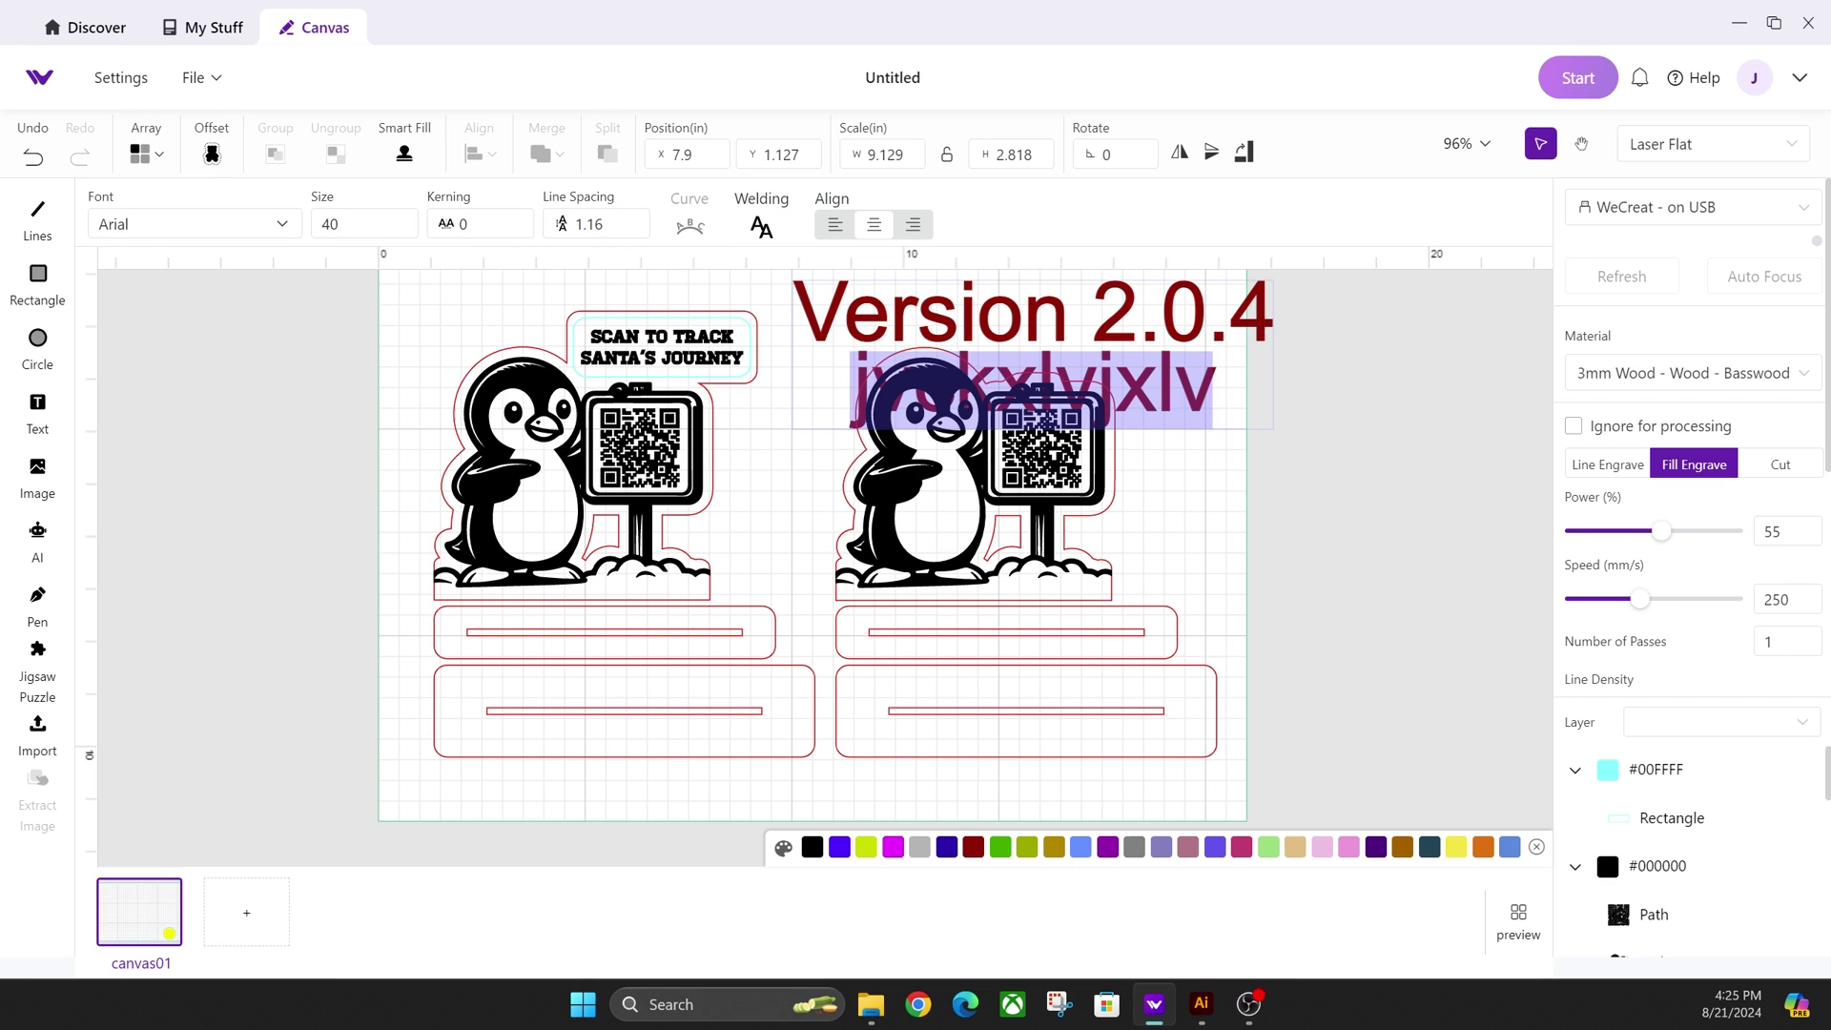
pyautogui.press('BackSpace')
pyautogui.press('BackSpace')
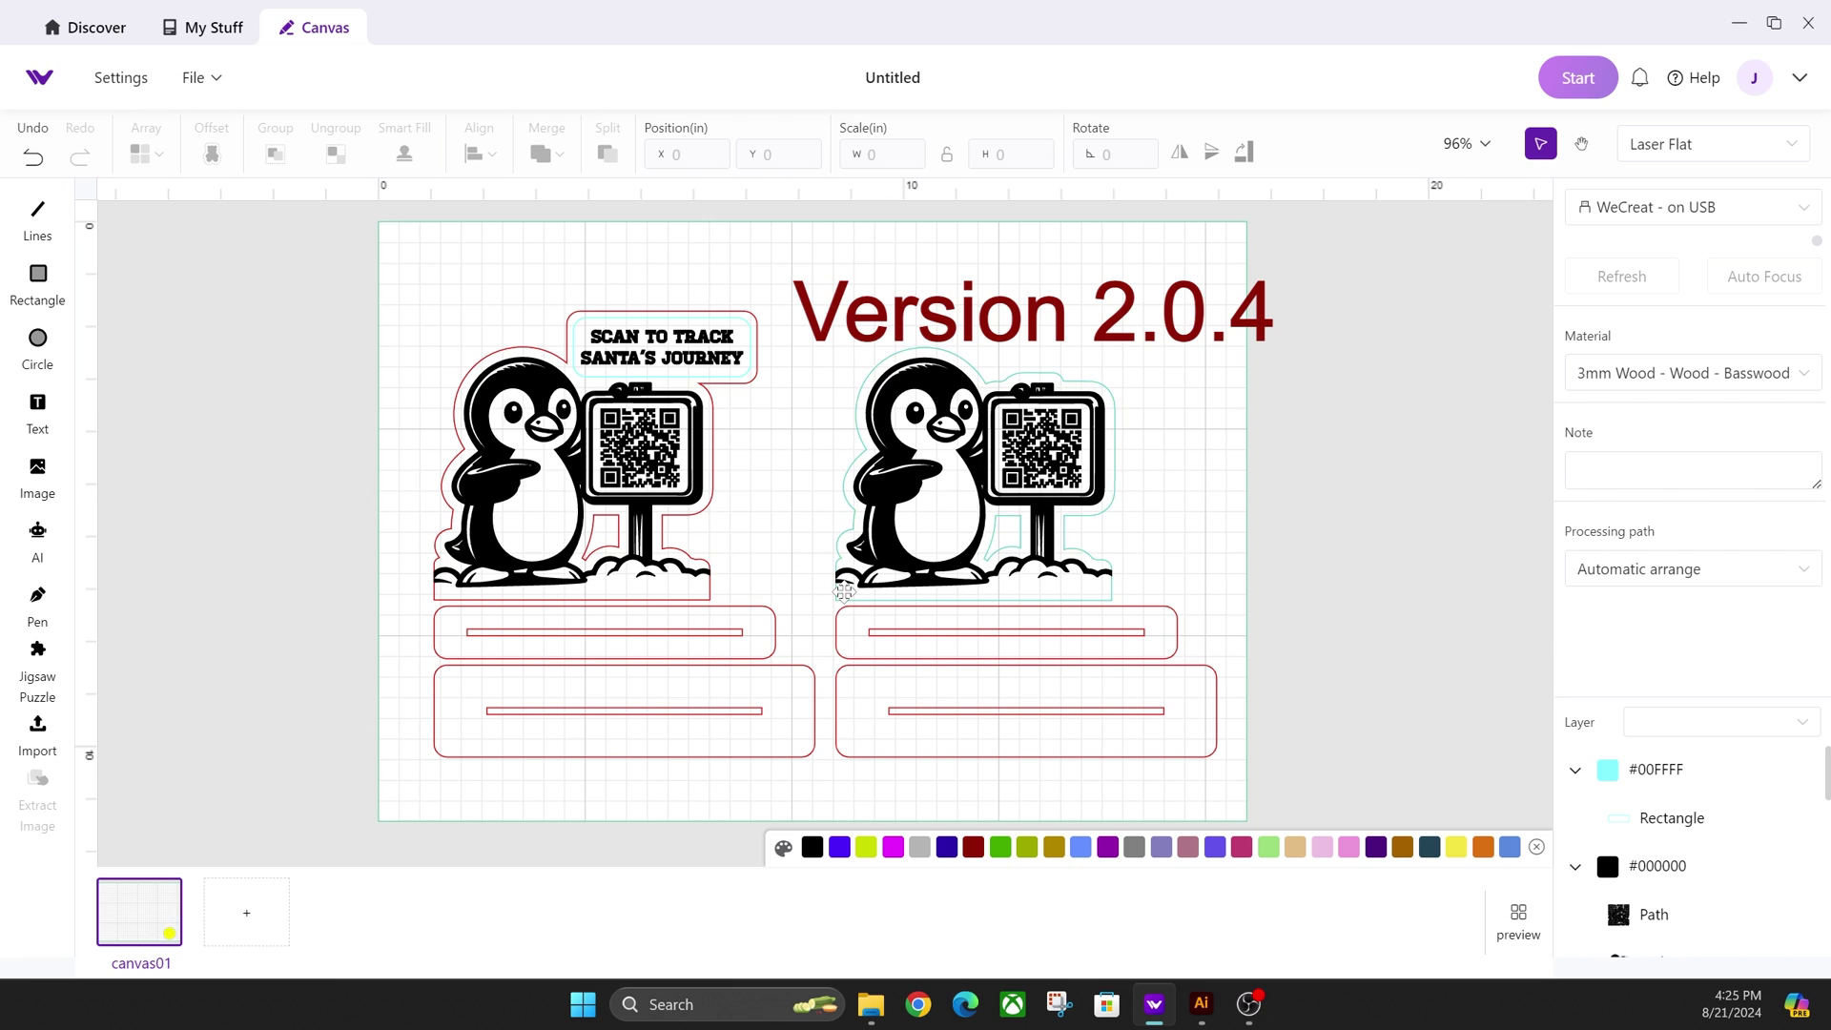
# Create a 2×2 array grid of the right-hand penguin design
pyautogui.moveTo(813, 397); pyautogui.dragTo(1162, 601)
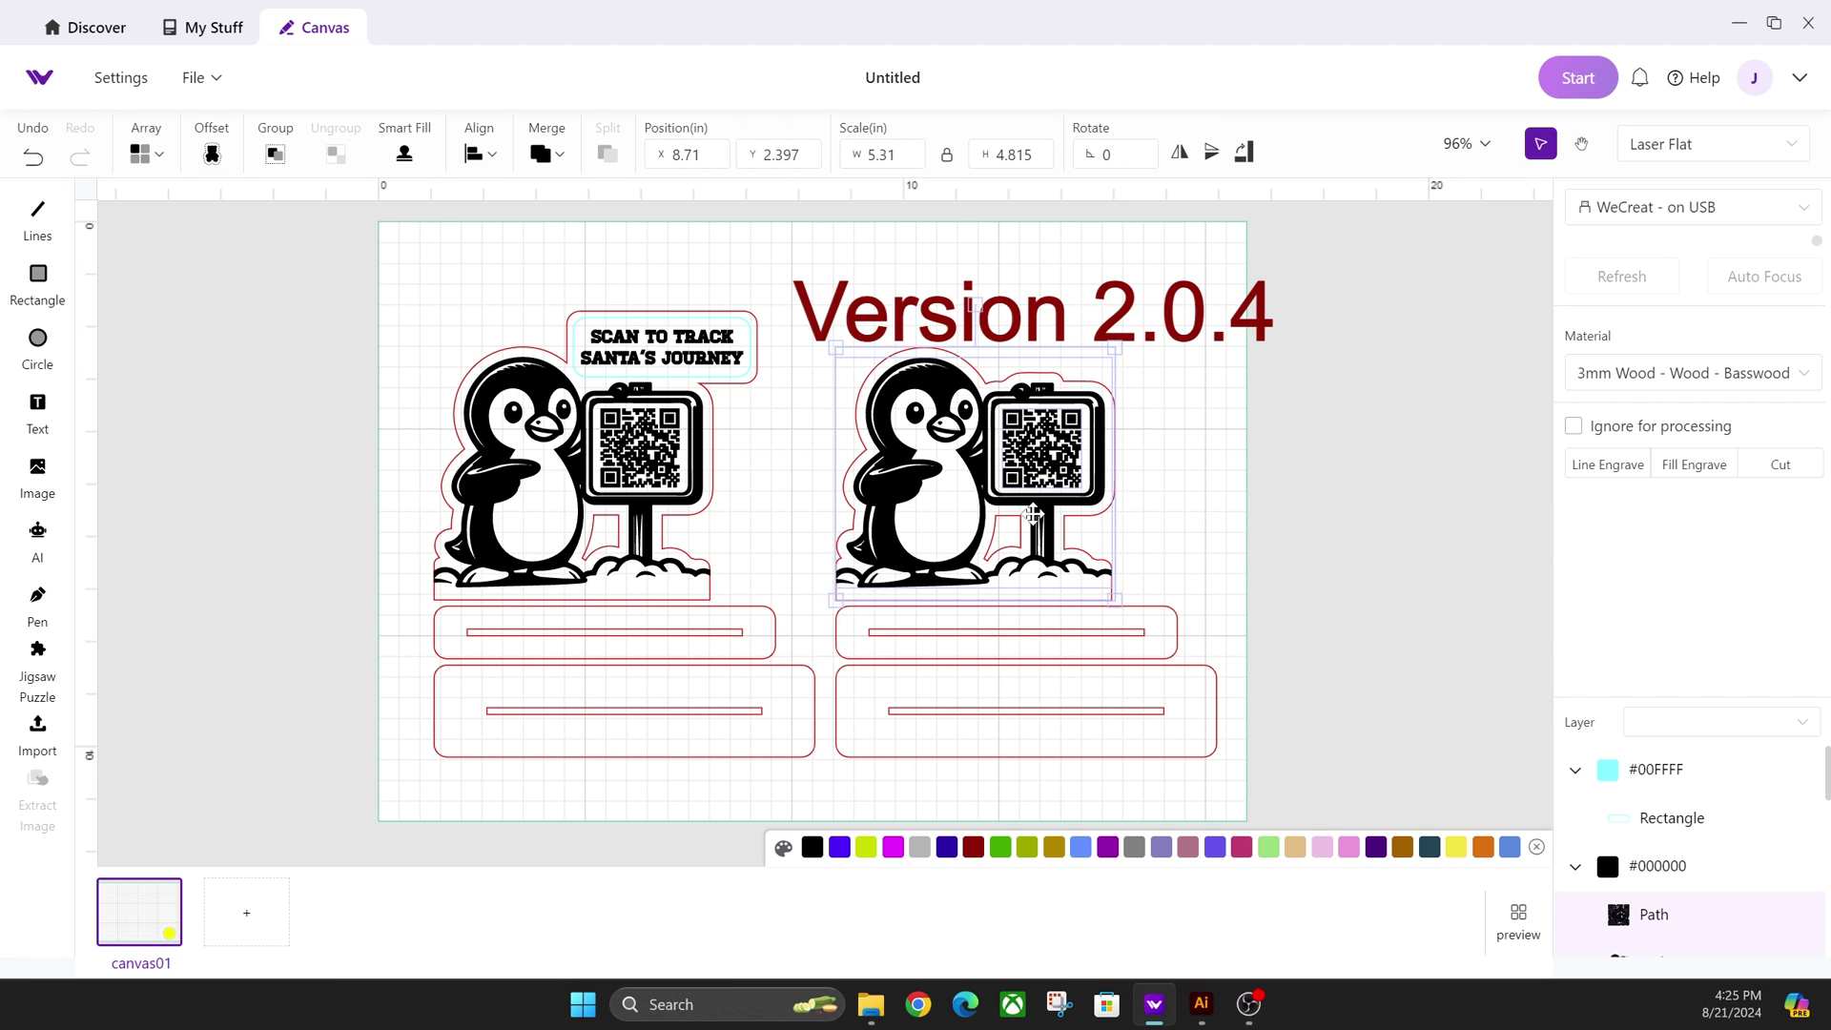
pyautogui.click(148, 152)
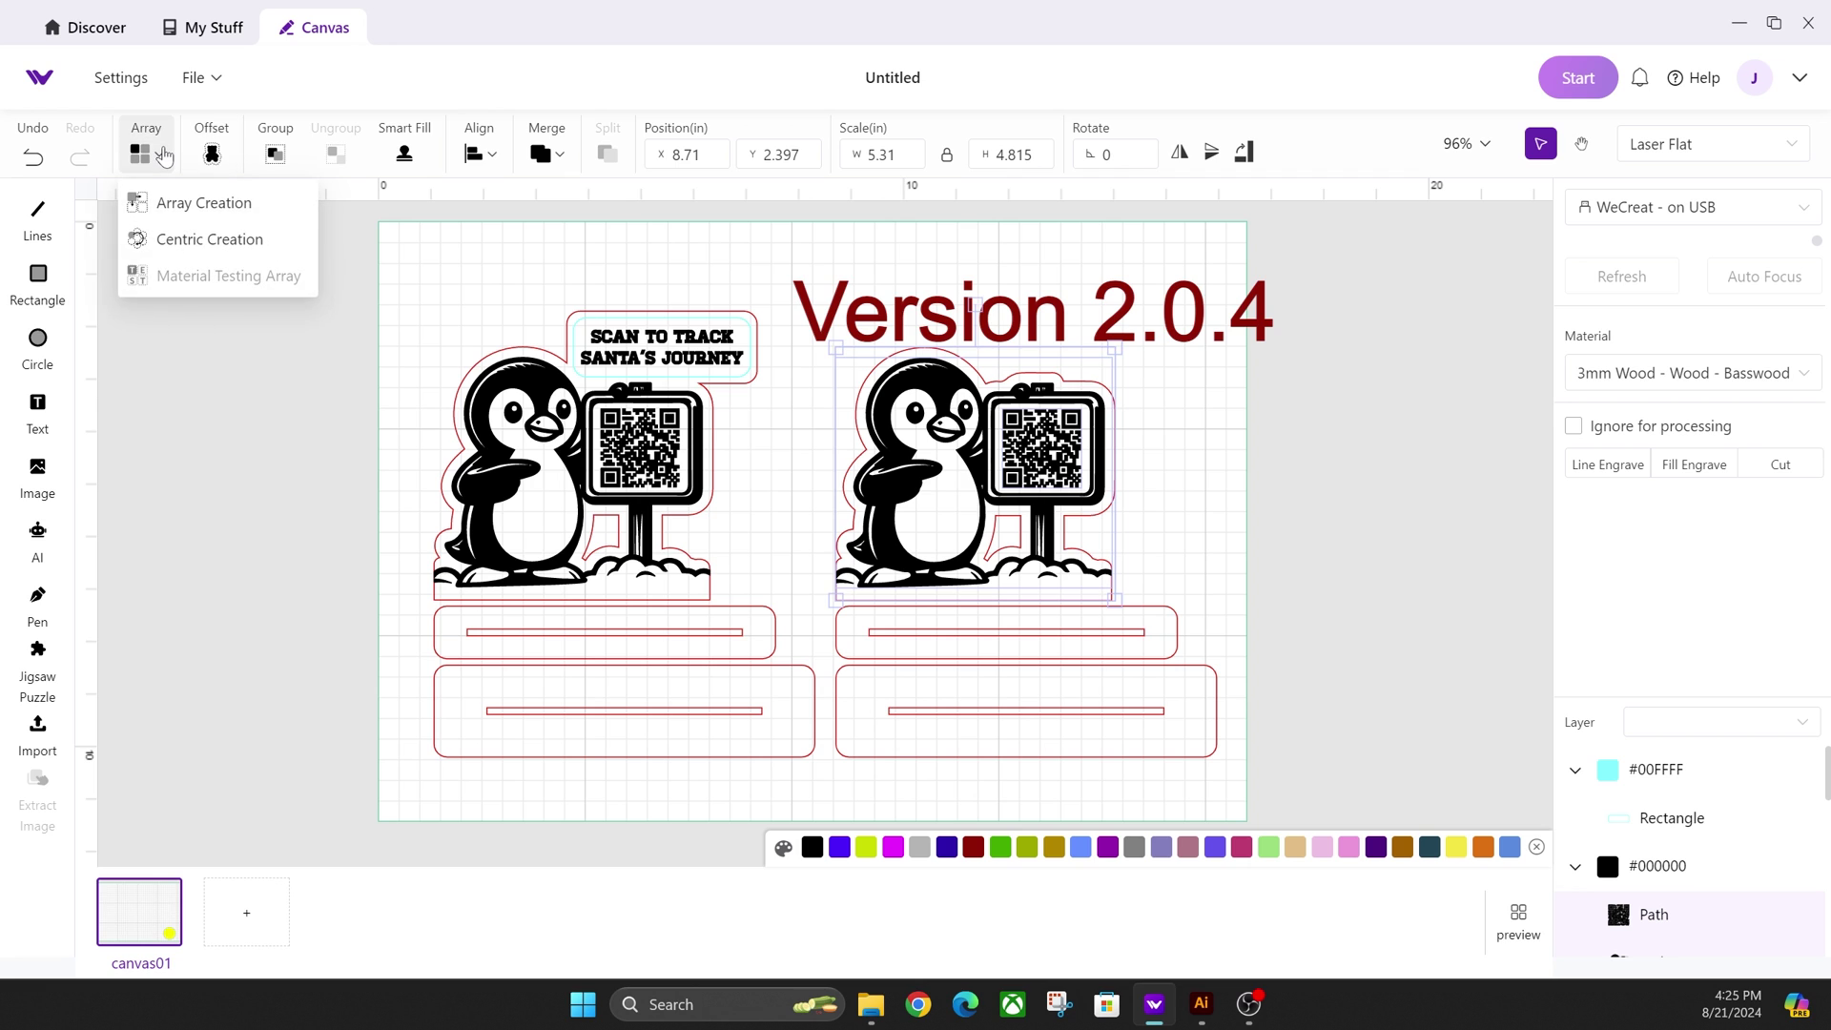
pyautogui.click(169, 211)
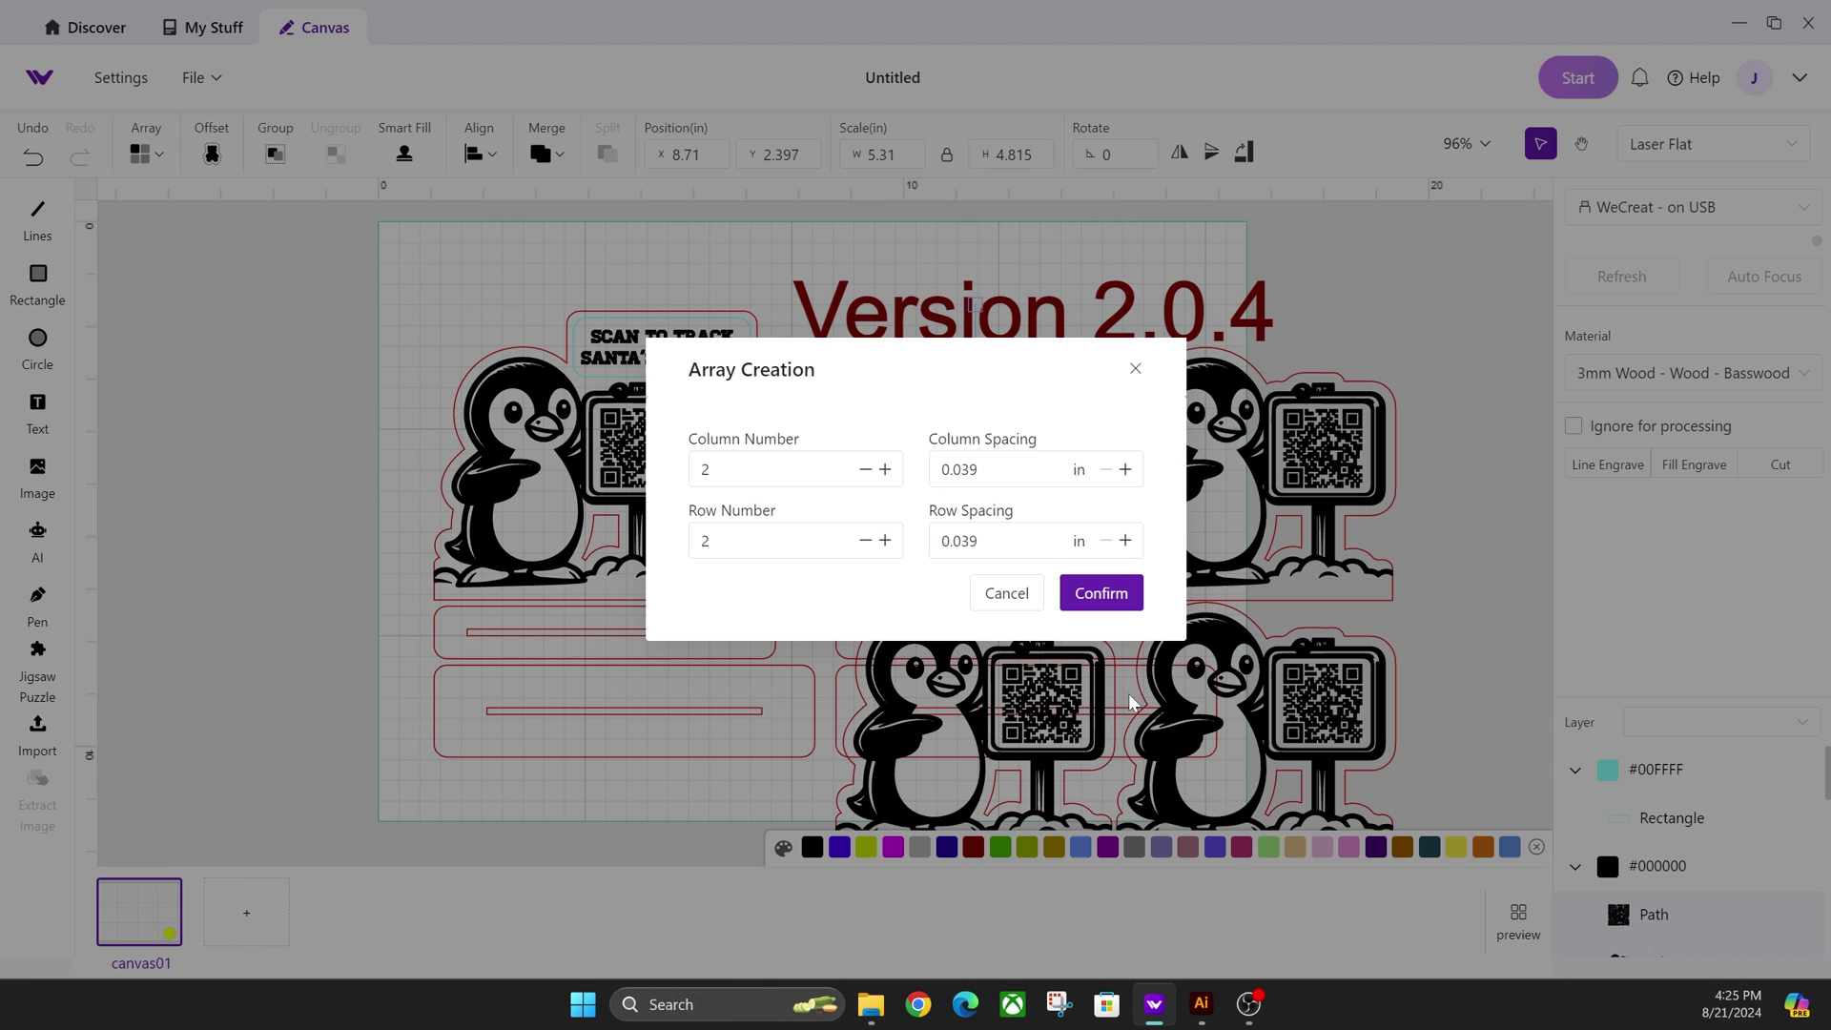
pyautogui.click(1101, 593)
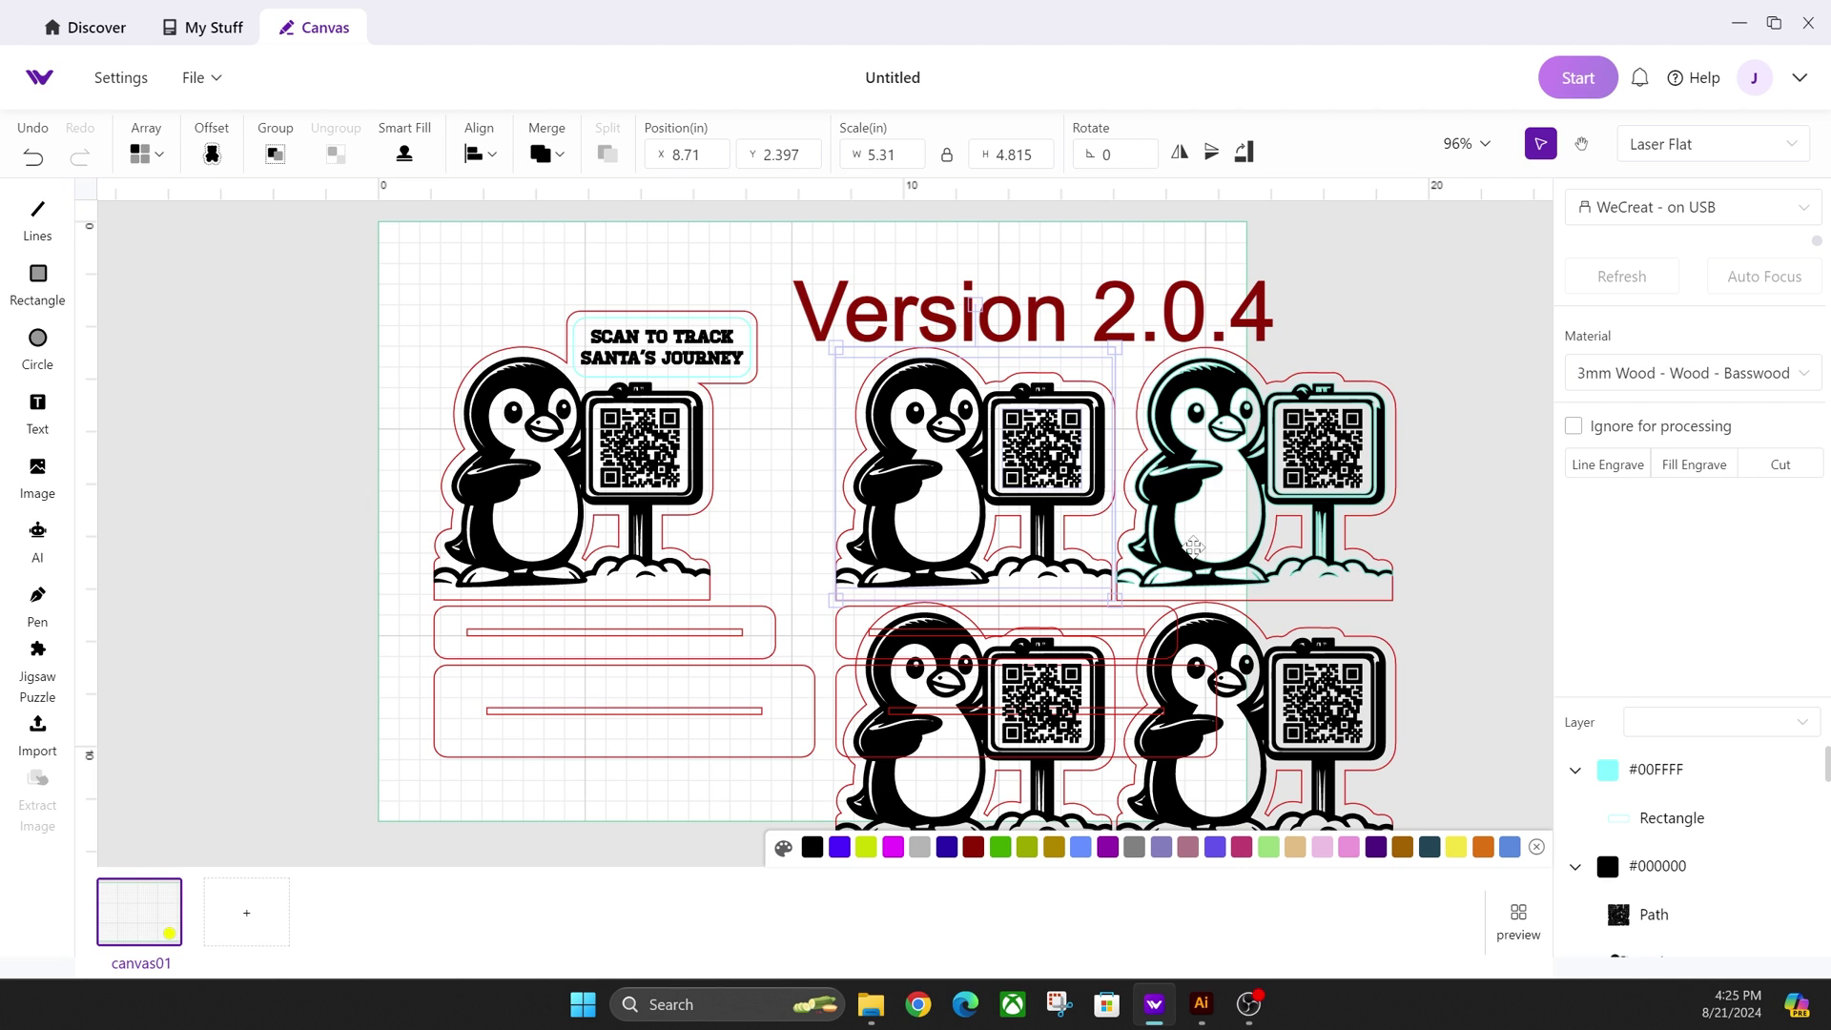
# Delete all penguin stands and their arrayed copies from the canvas
pyautogui.click(153, 152)
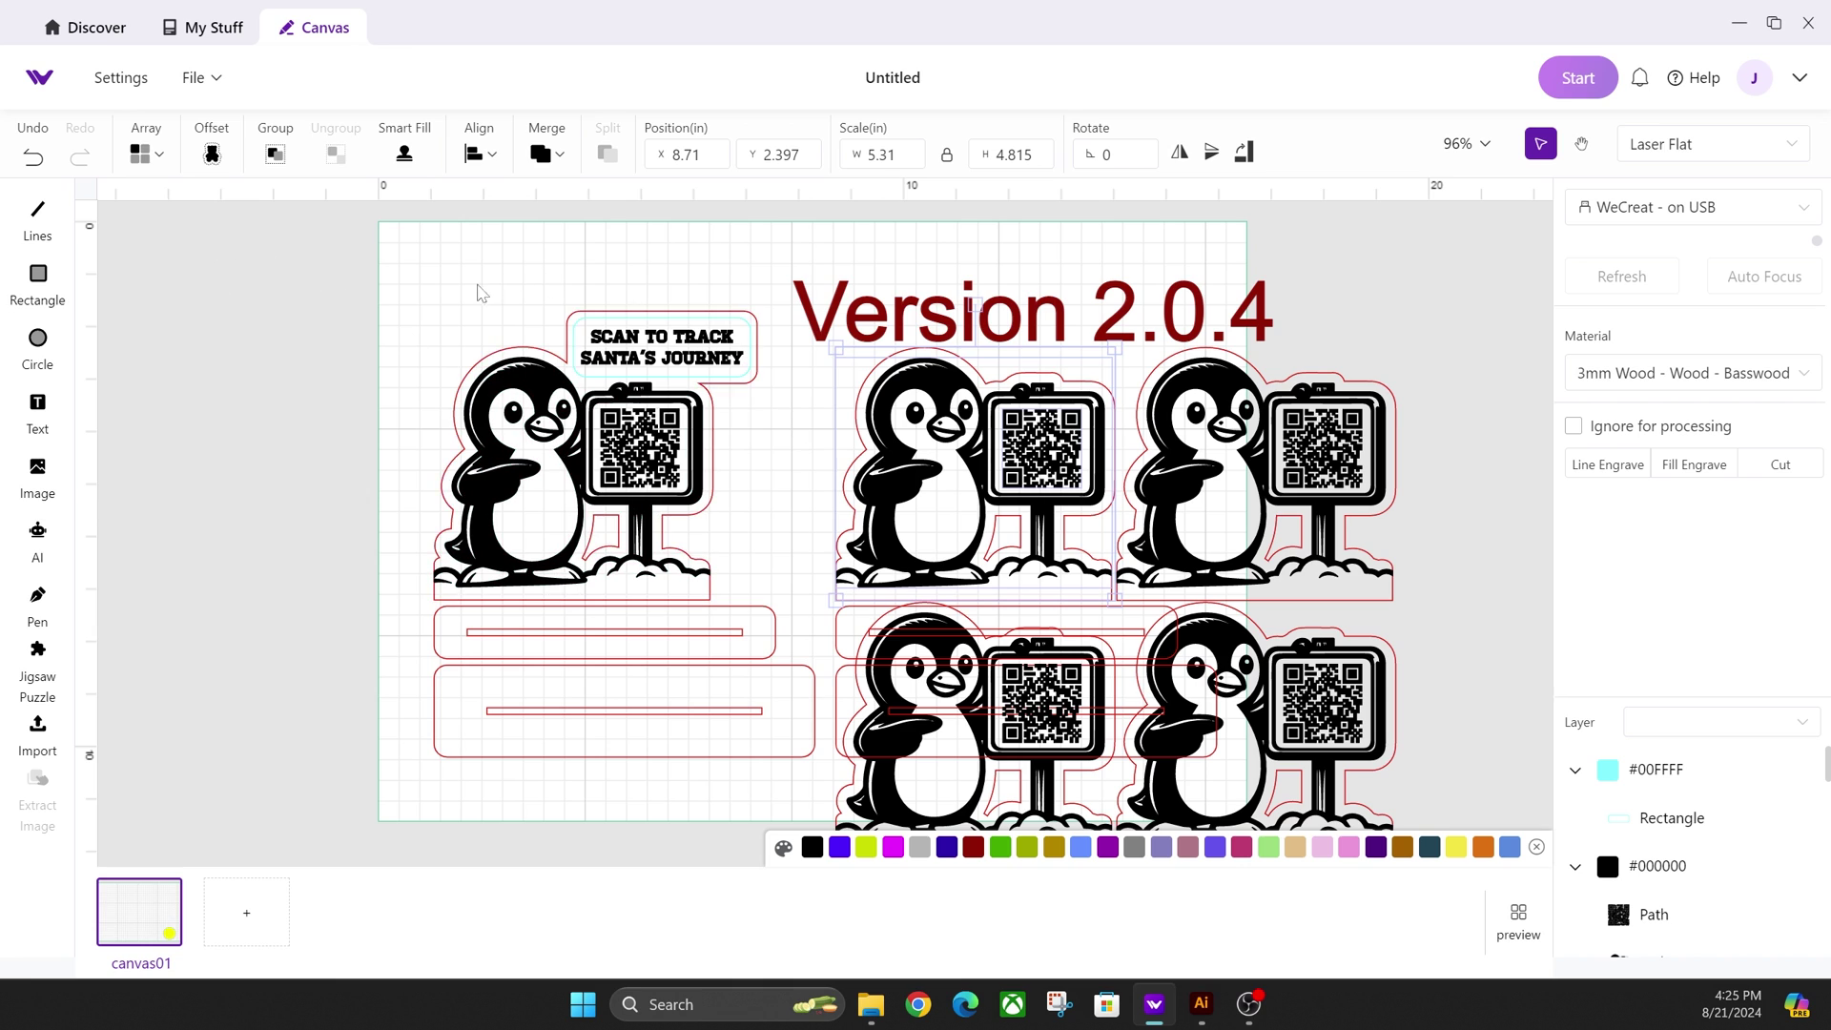
pyautogui.moveTo(398, 392); pyautogui.dragTo(1384, 792)
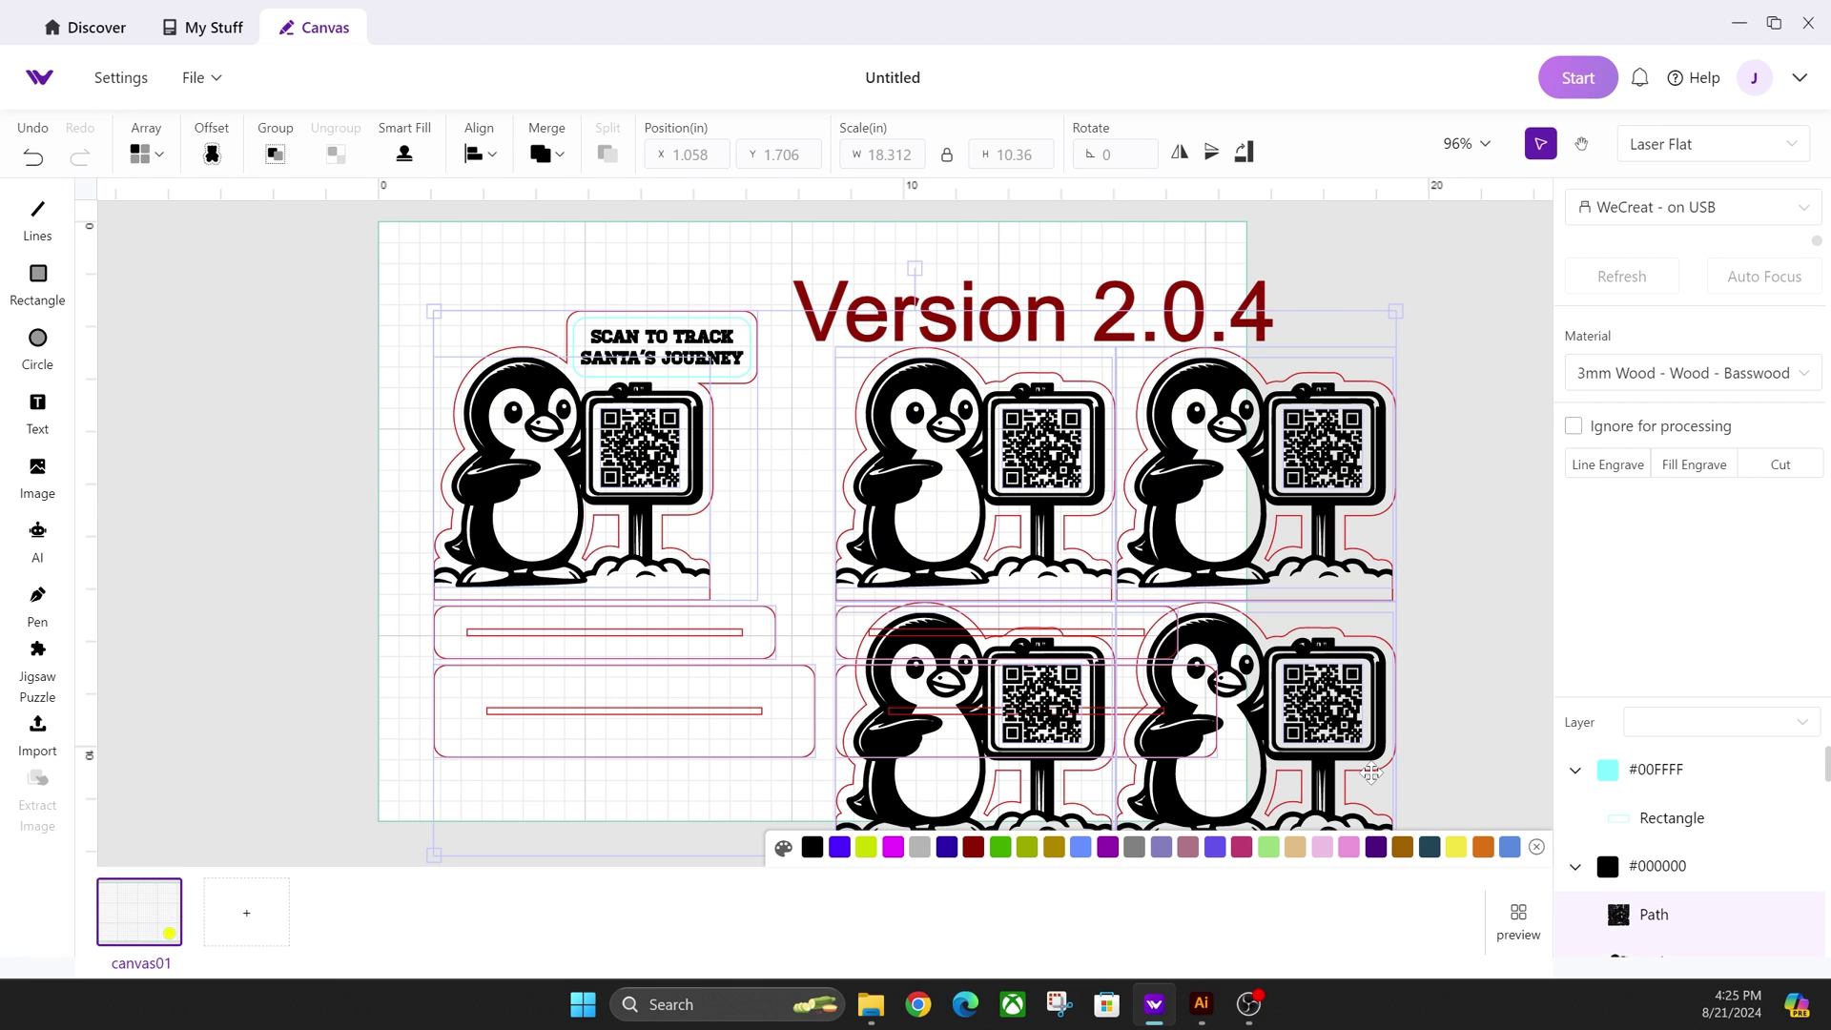
pyautogui.press('Delete')
# Delete the leftover SCAN TO TRACK sign and draw a small rectangle on the left
pyautogui.moveTo(747, 463); pyautogui.dragTo(610, 381)
pyautogui.press('Delete')
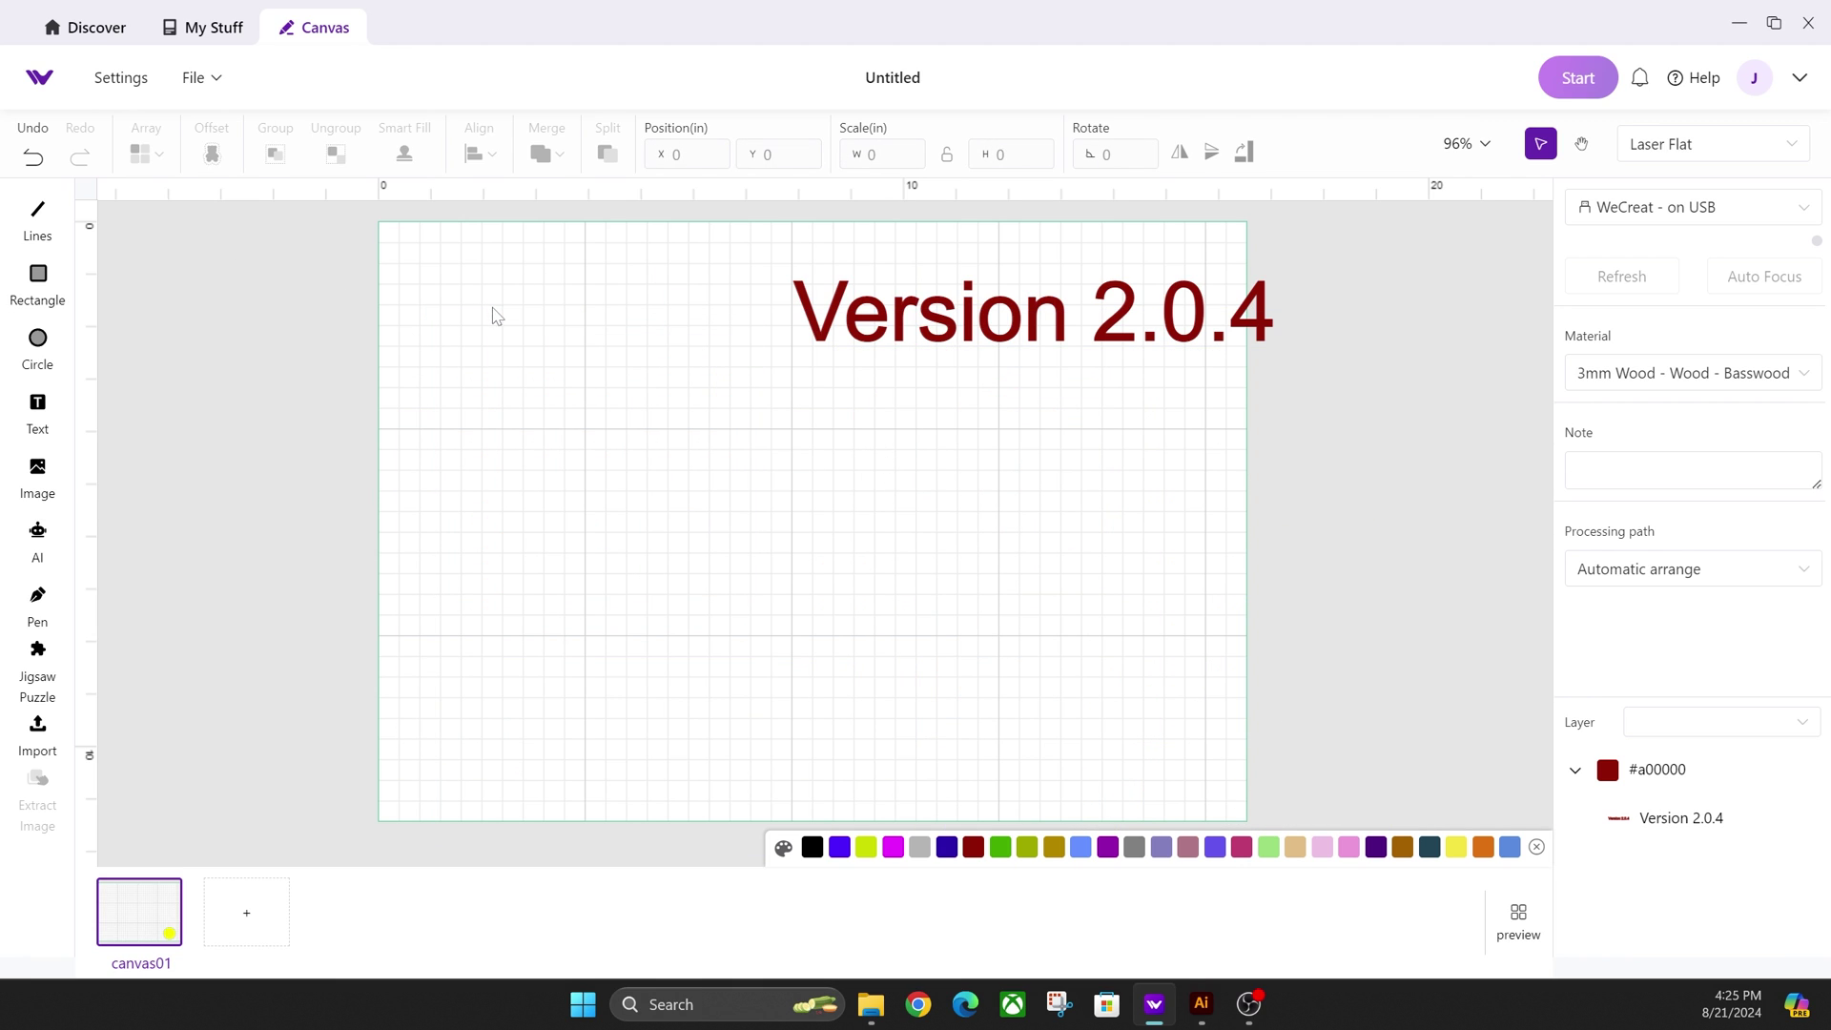
pyautogui.click(39, 281)
pyautogui.moveTo(442, 435); pyautogui.dragTo(493, 466)
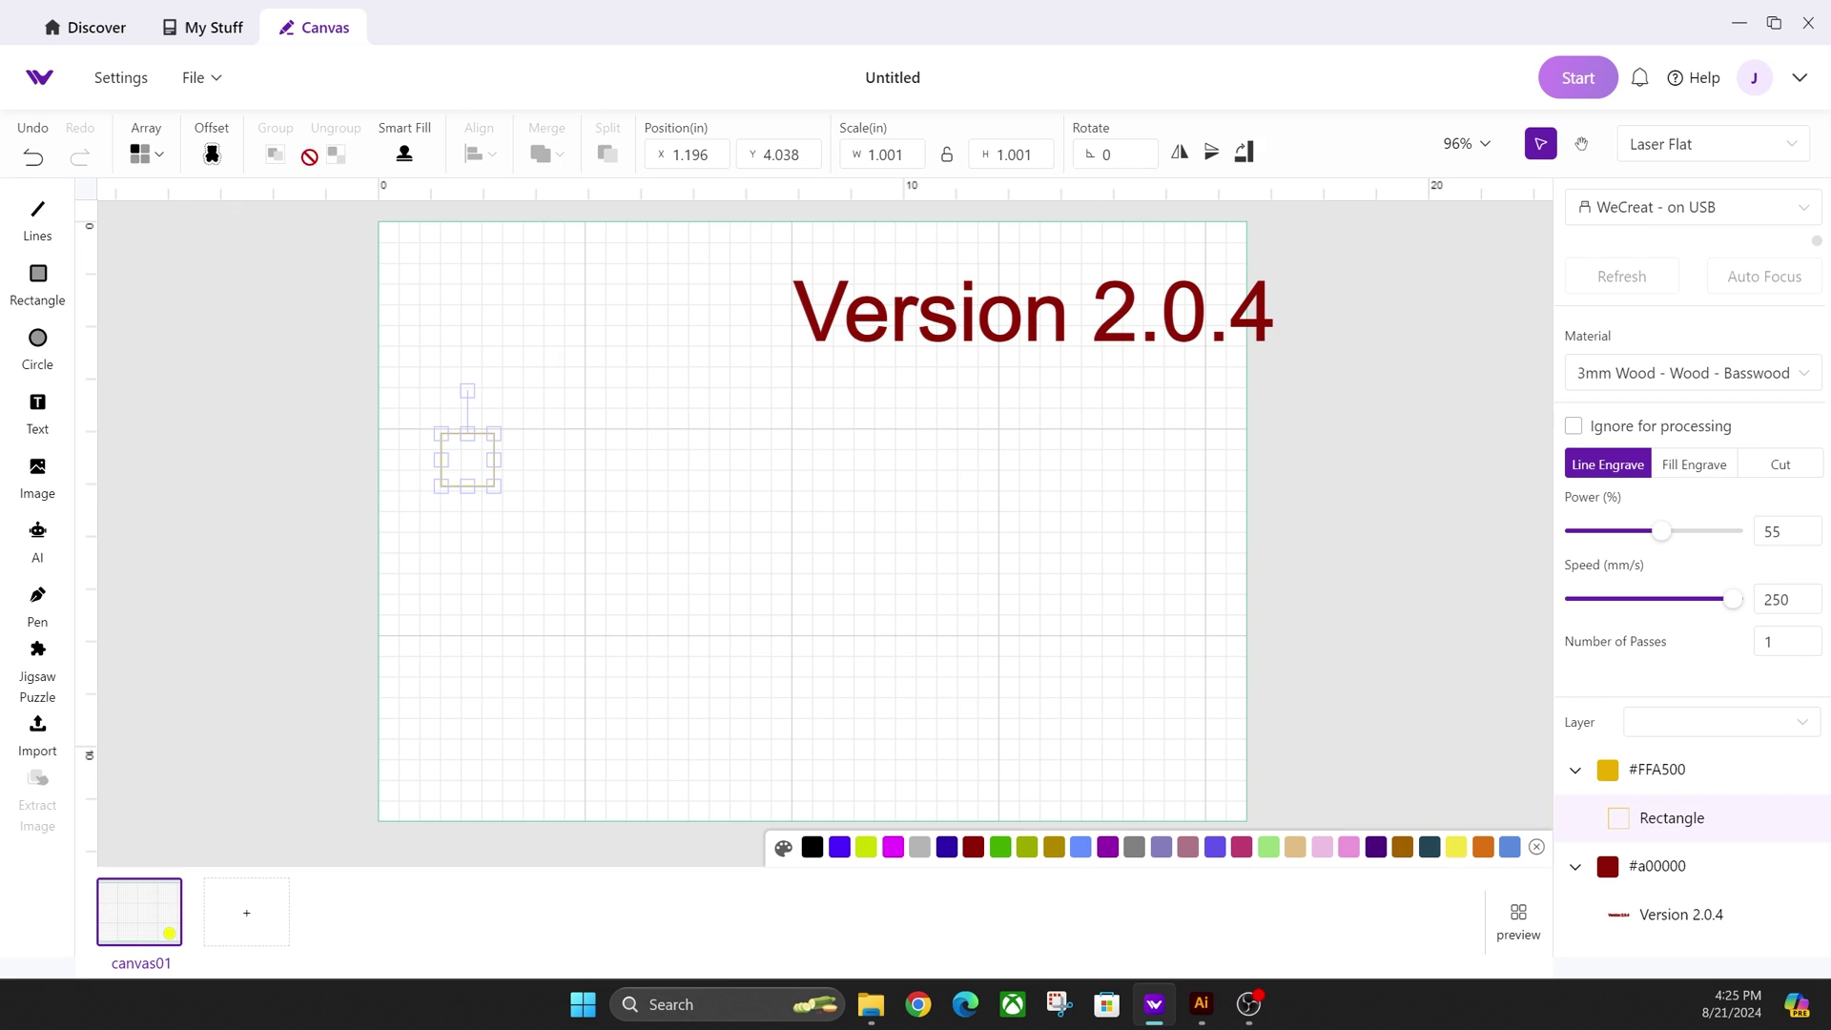
# Turn the rectangle into a 5×5 Material Testing Array, moved upper-left and scaled down
pyautogui.click(157, 155)
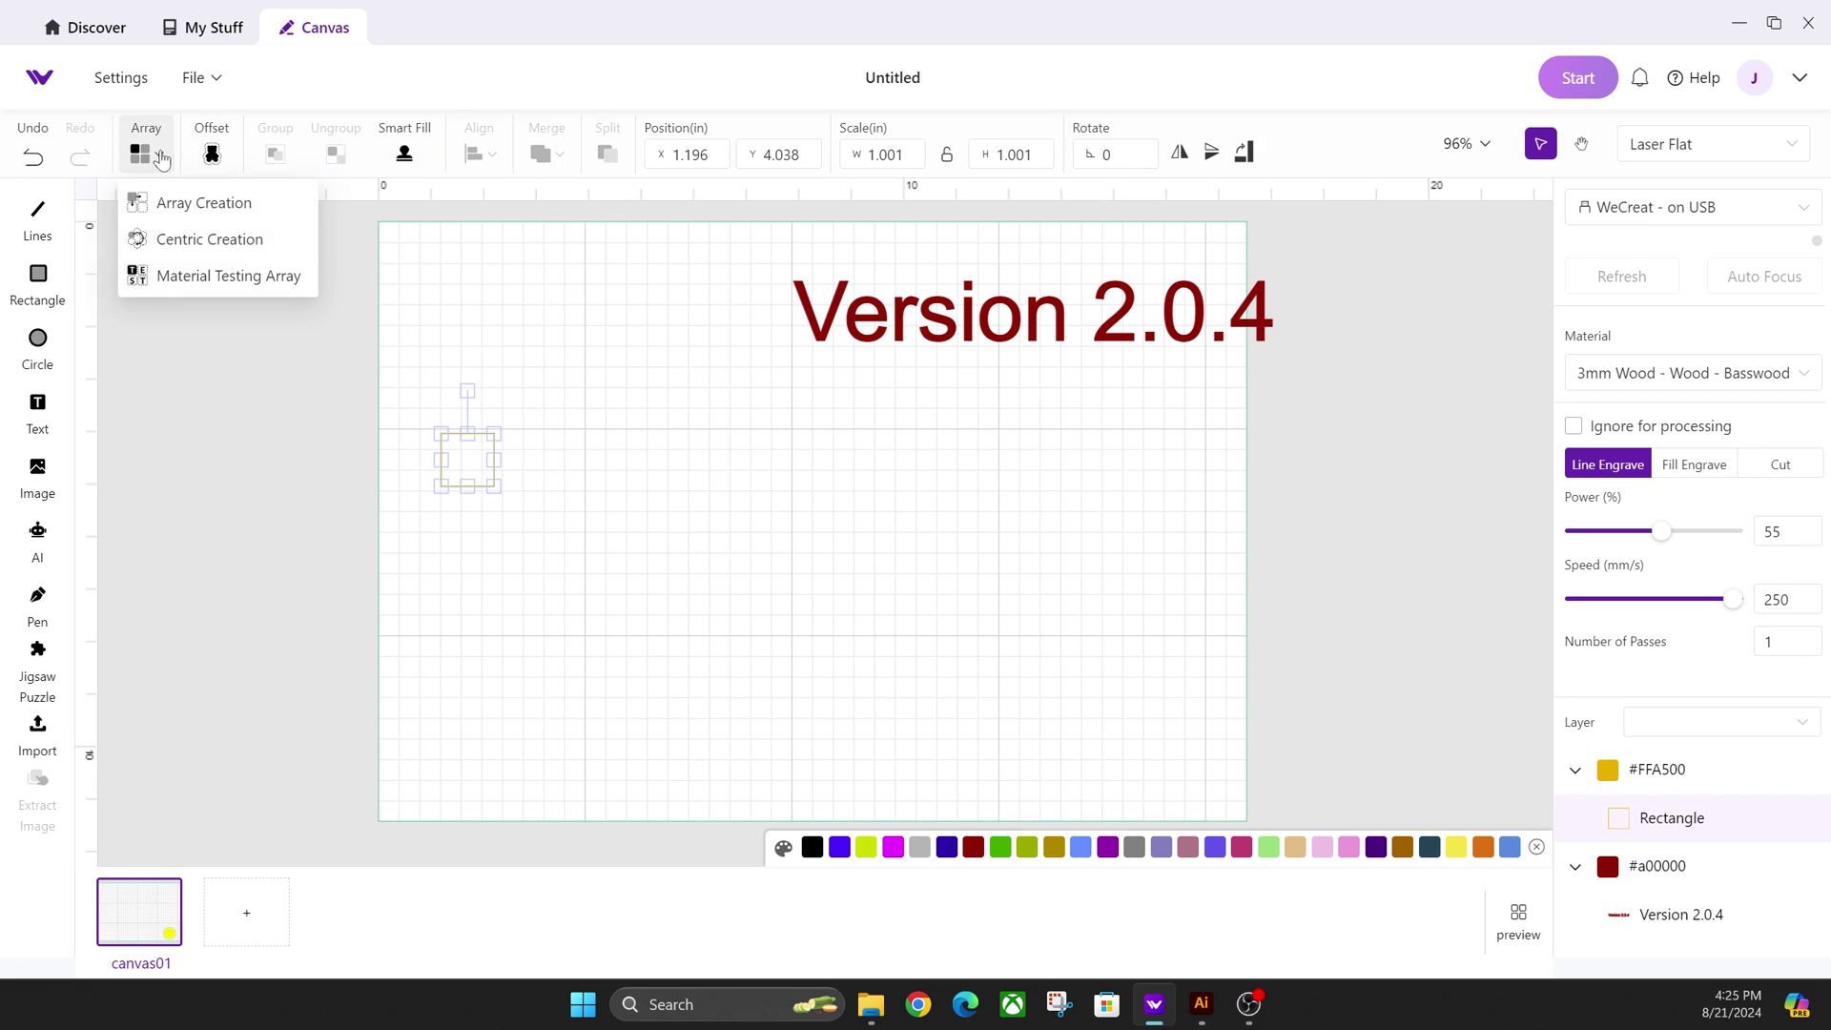
pyautogui.click(202, 273)
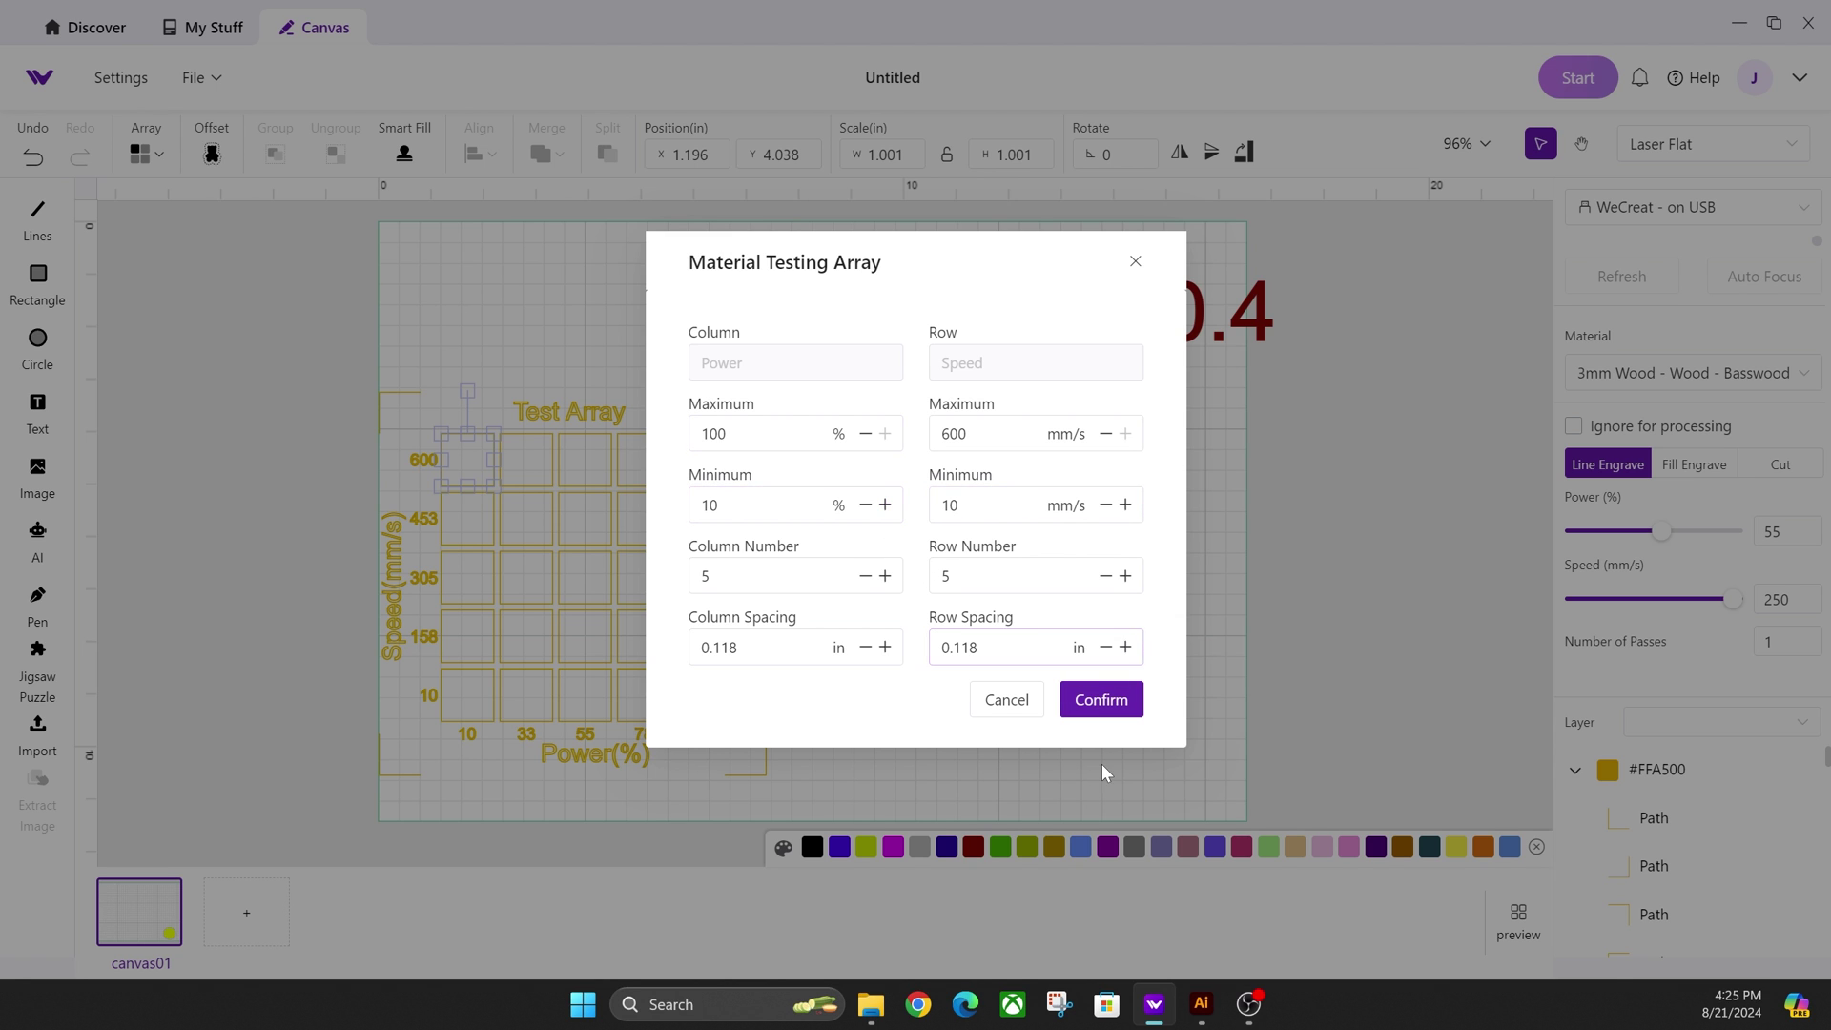
pyautogui.click(1086, 701)
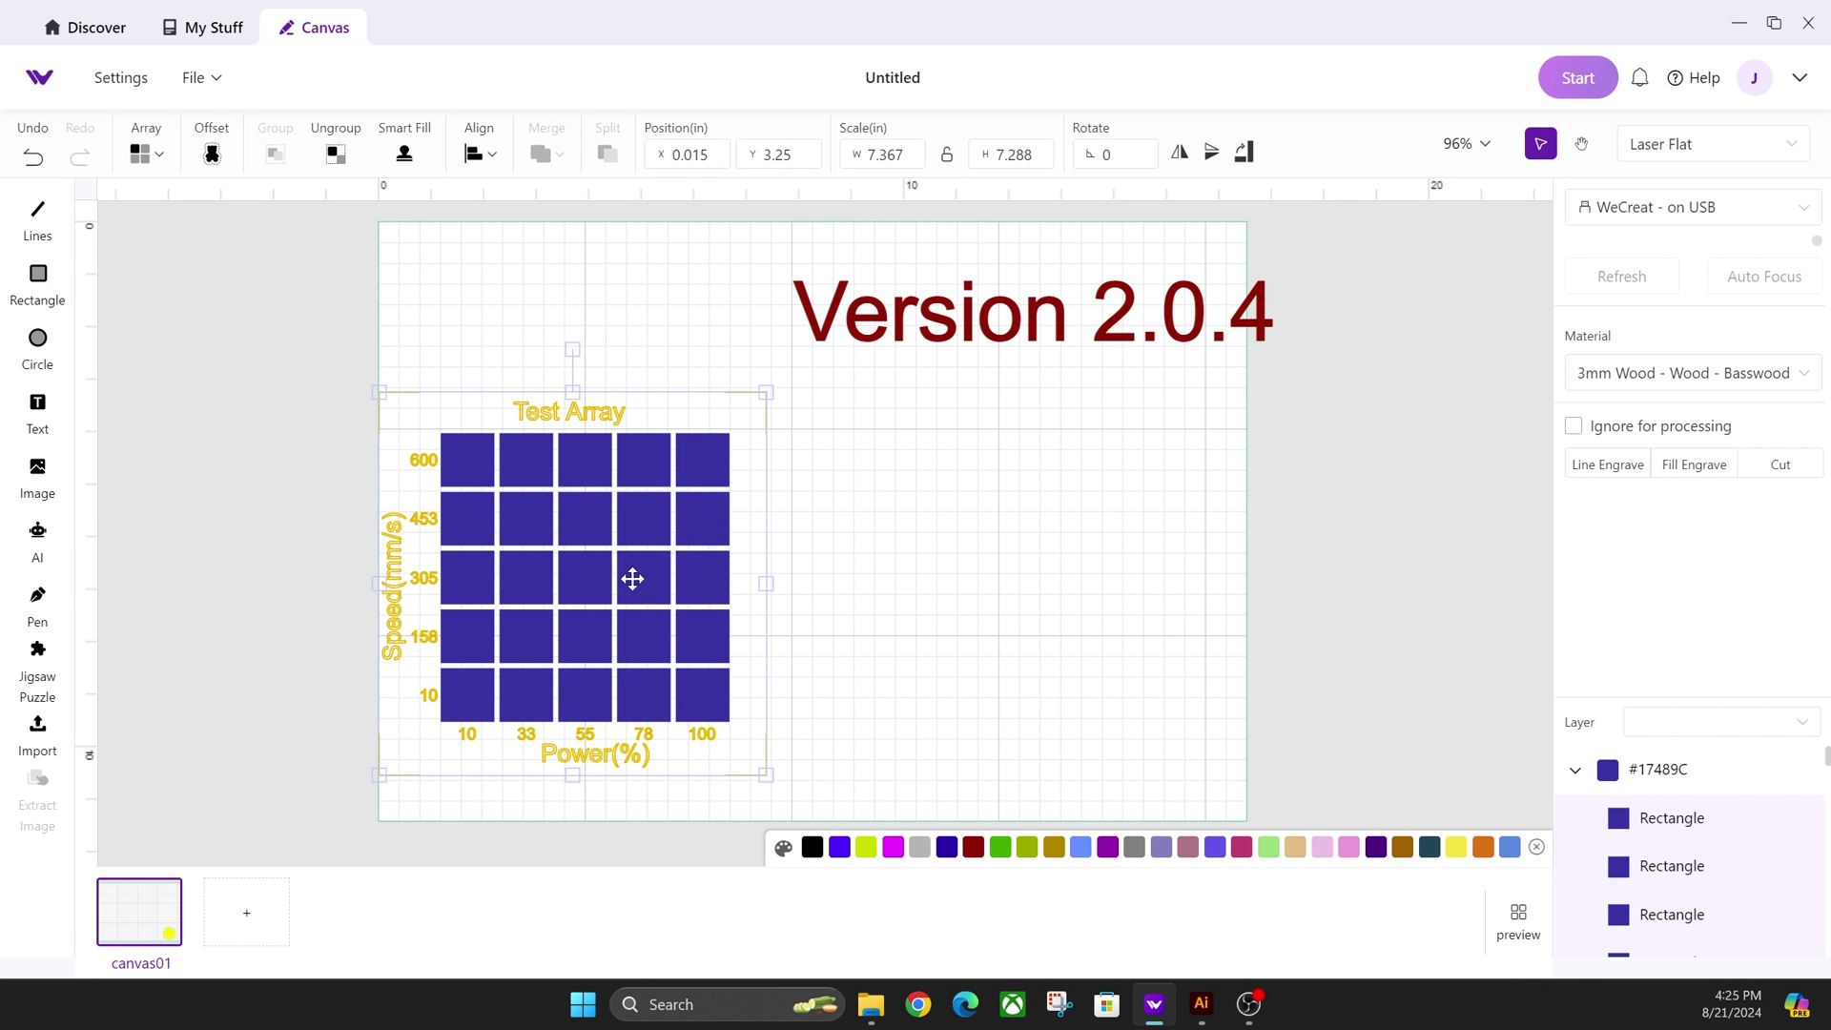
pyautogui.moveTo(711, 585); pyautogui.dragTo(631, 479)
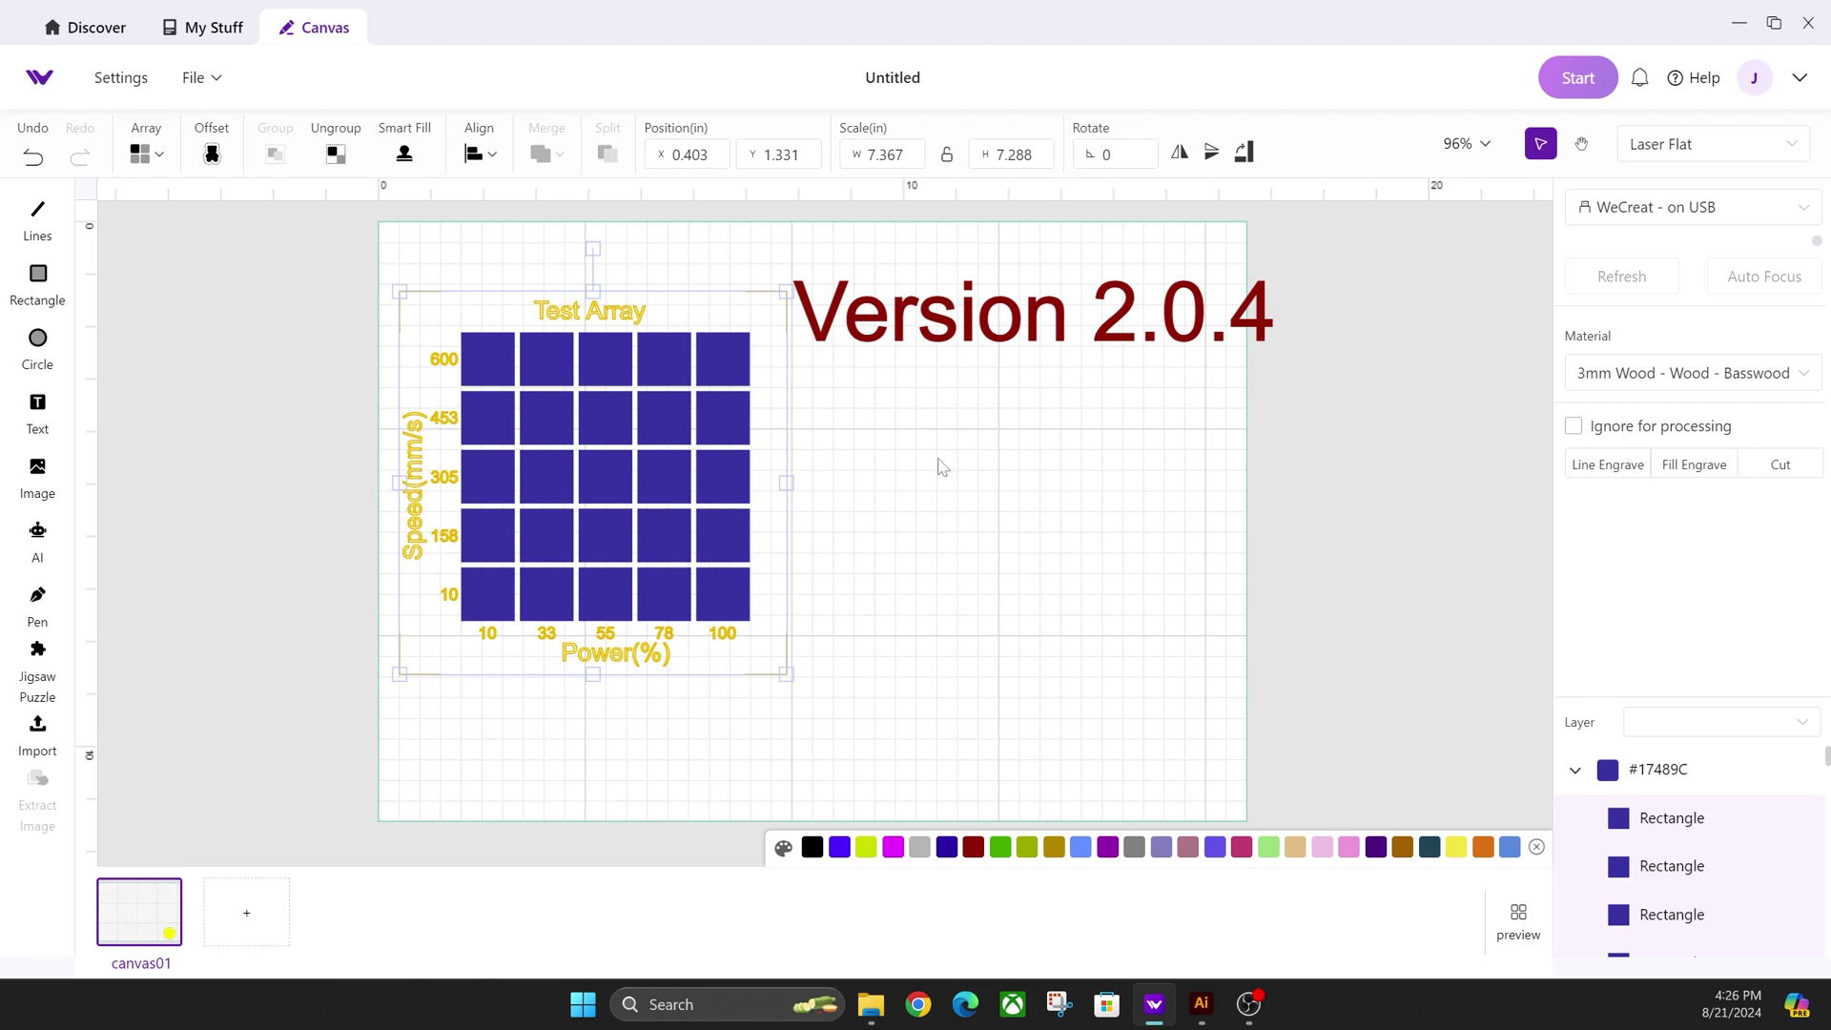
pyautogui.moveTo(786, 674); pyautogui.dragTo(646, 524)
pyautogui.click(854, 515)
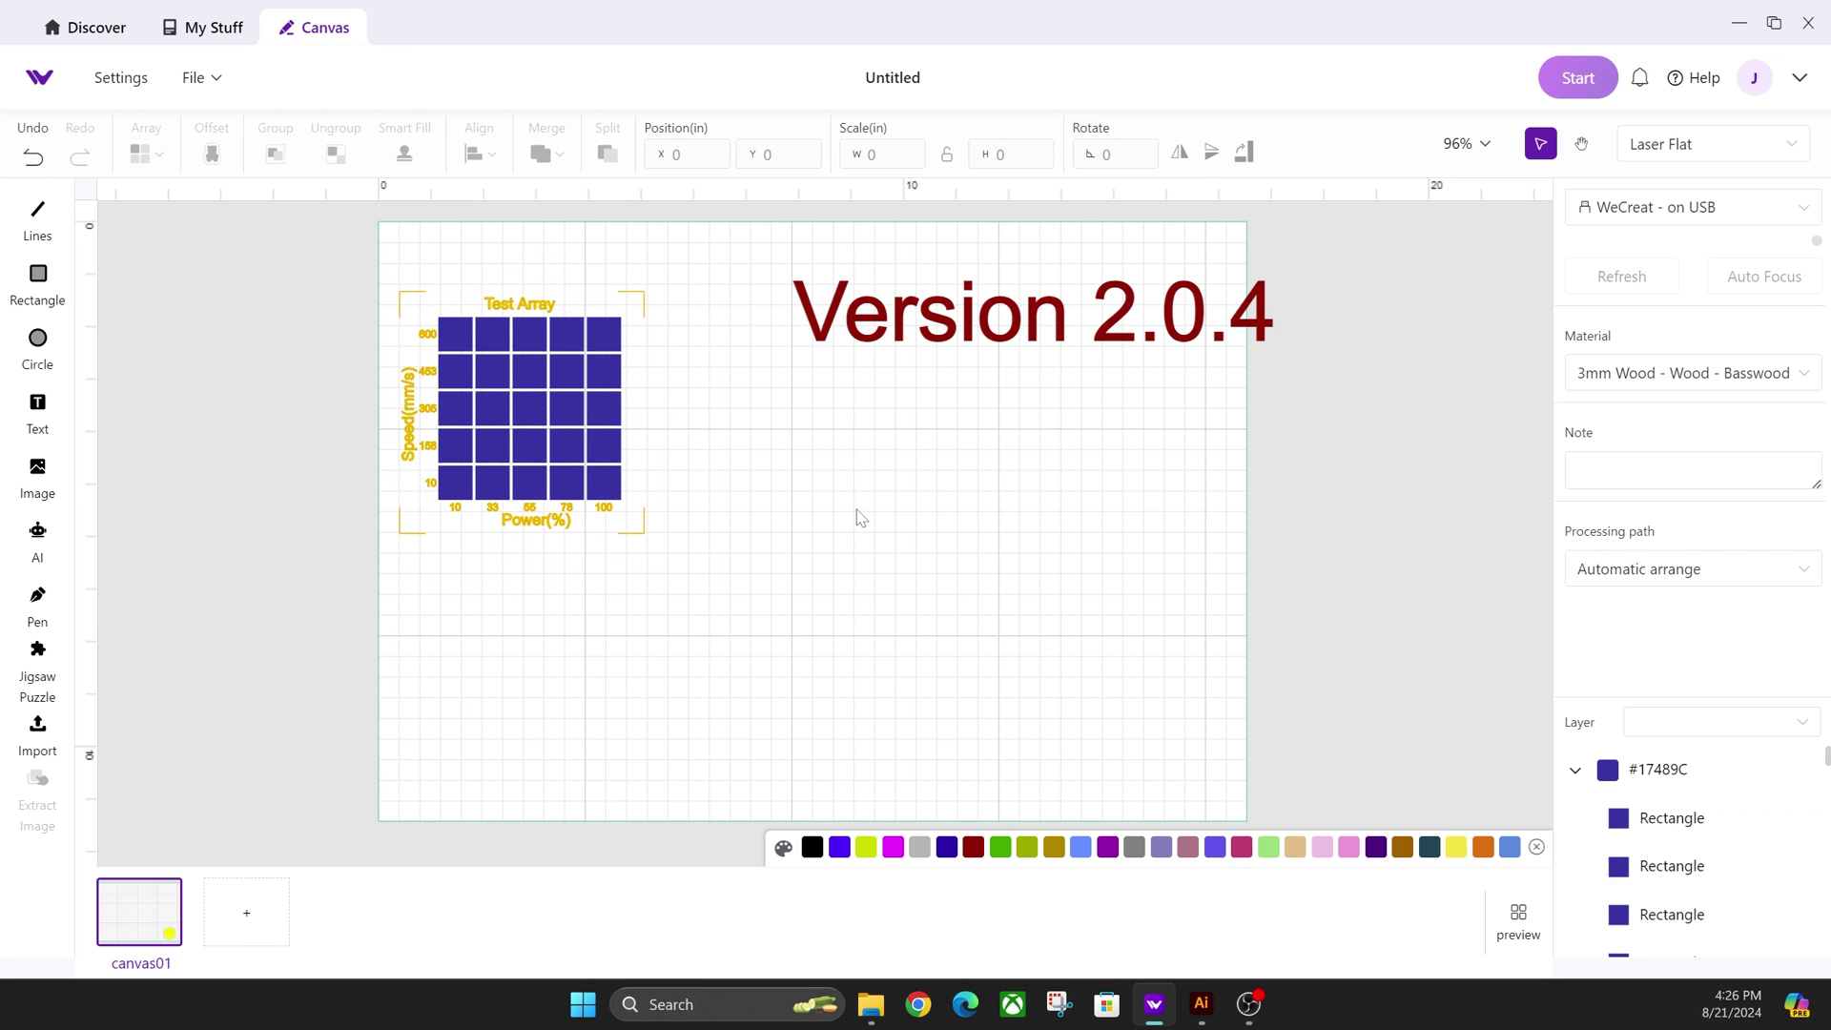
# Move Version 2.0.4 down-left and set it to Fill Engrave on 3mm Basswood at 60% power, 150 mm/s
pyautogui.moveTo(1005, 330); pyautogui.dragTo(919, 454)
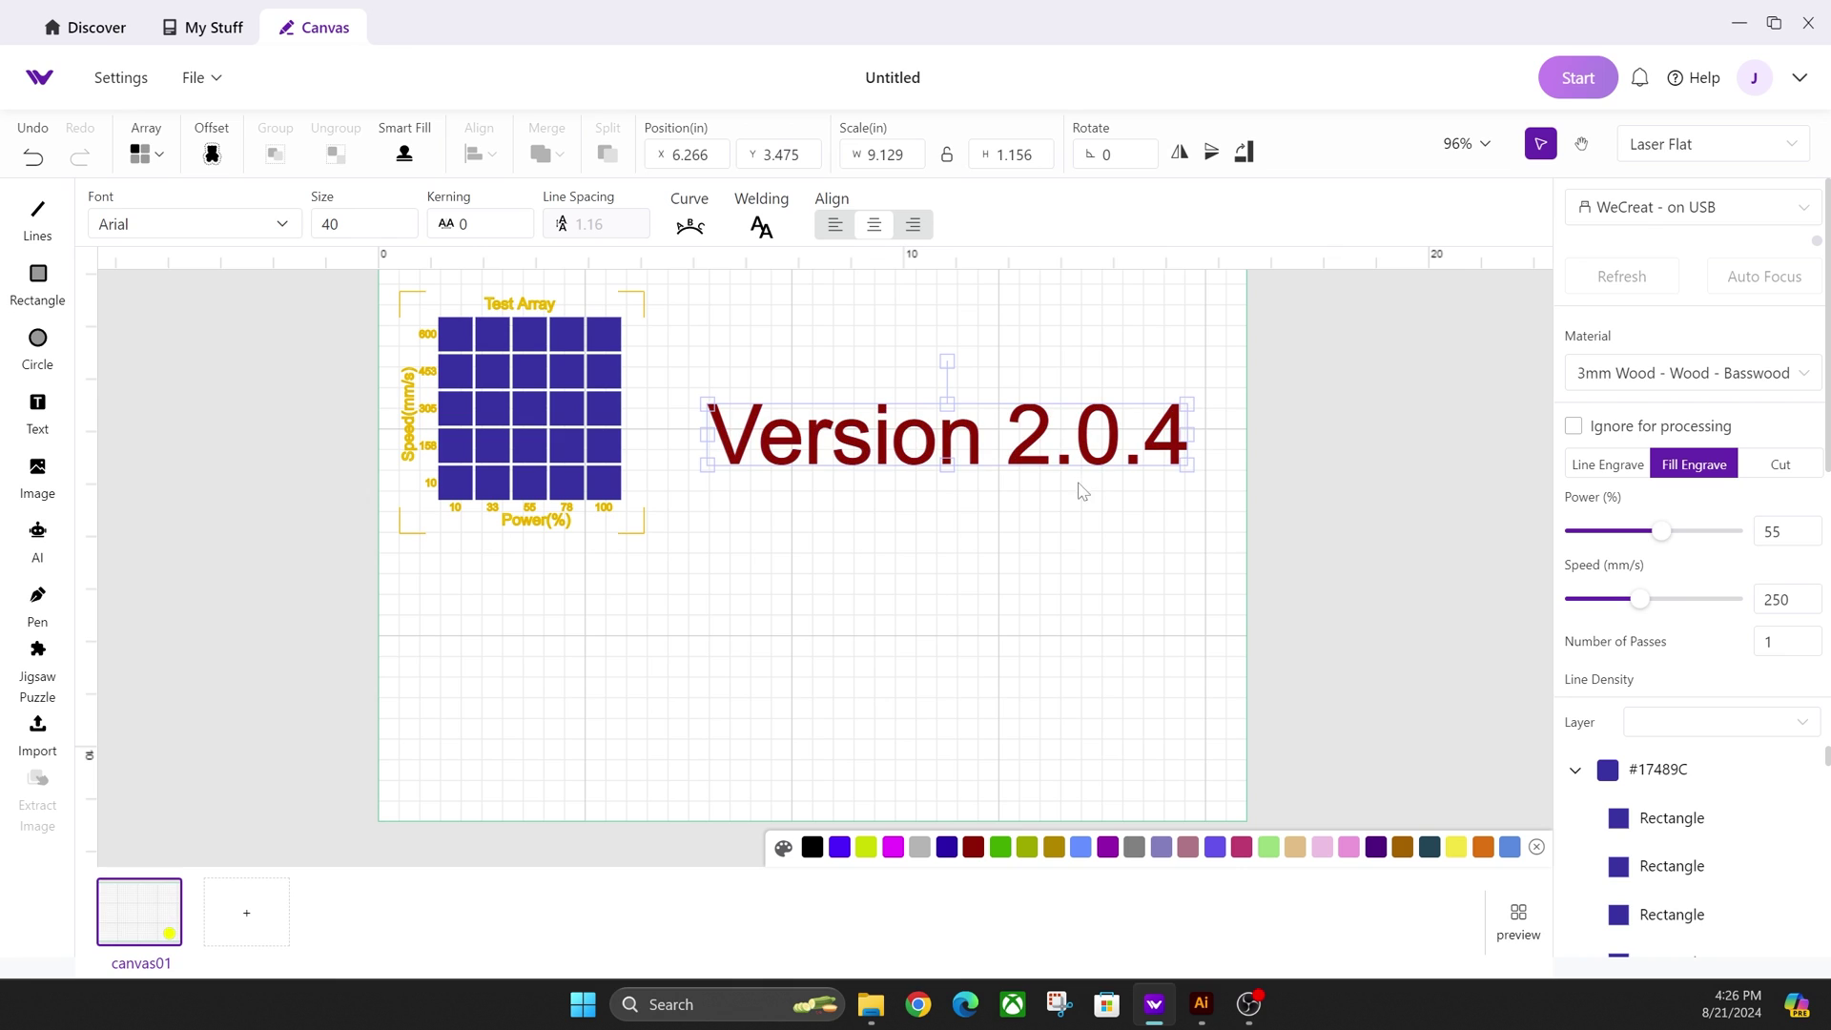
pyautogui.scroll(-5, 1659, 613)
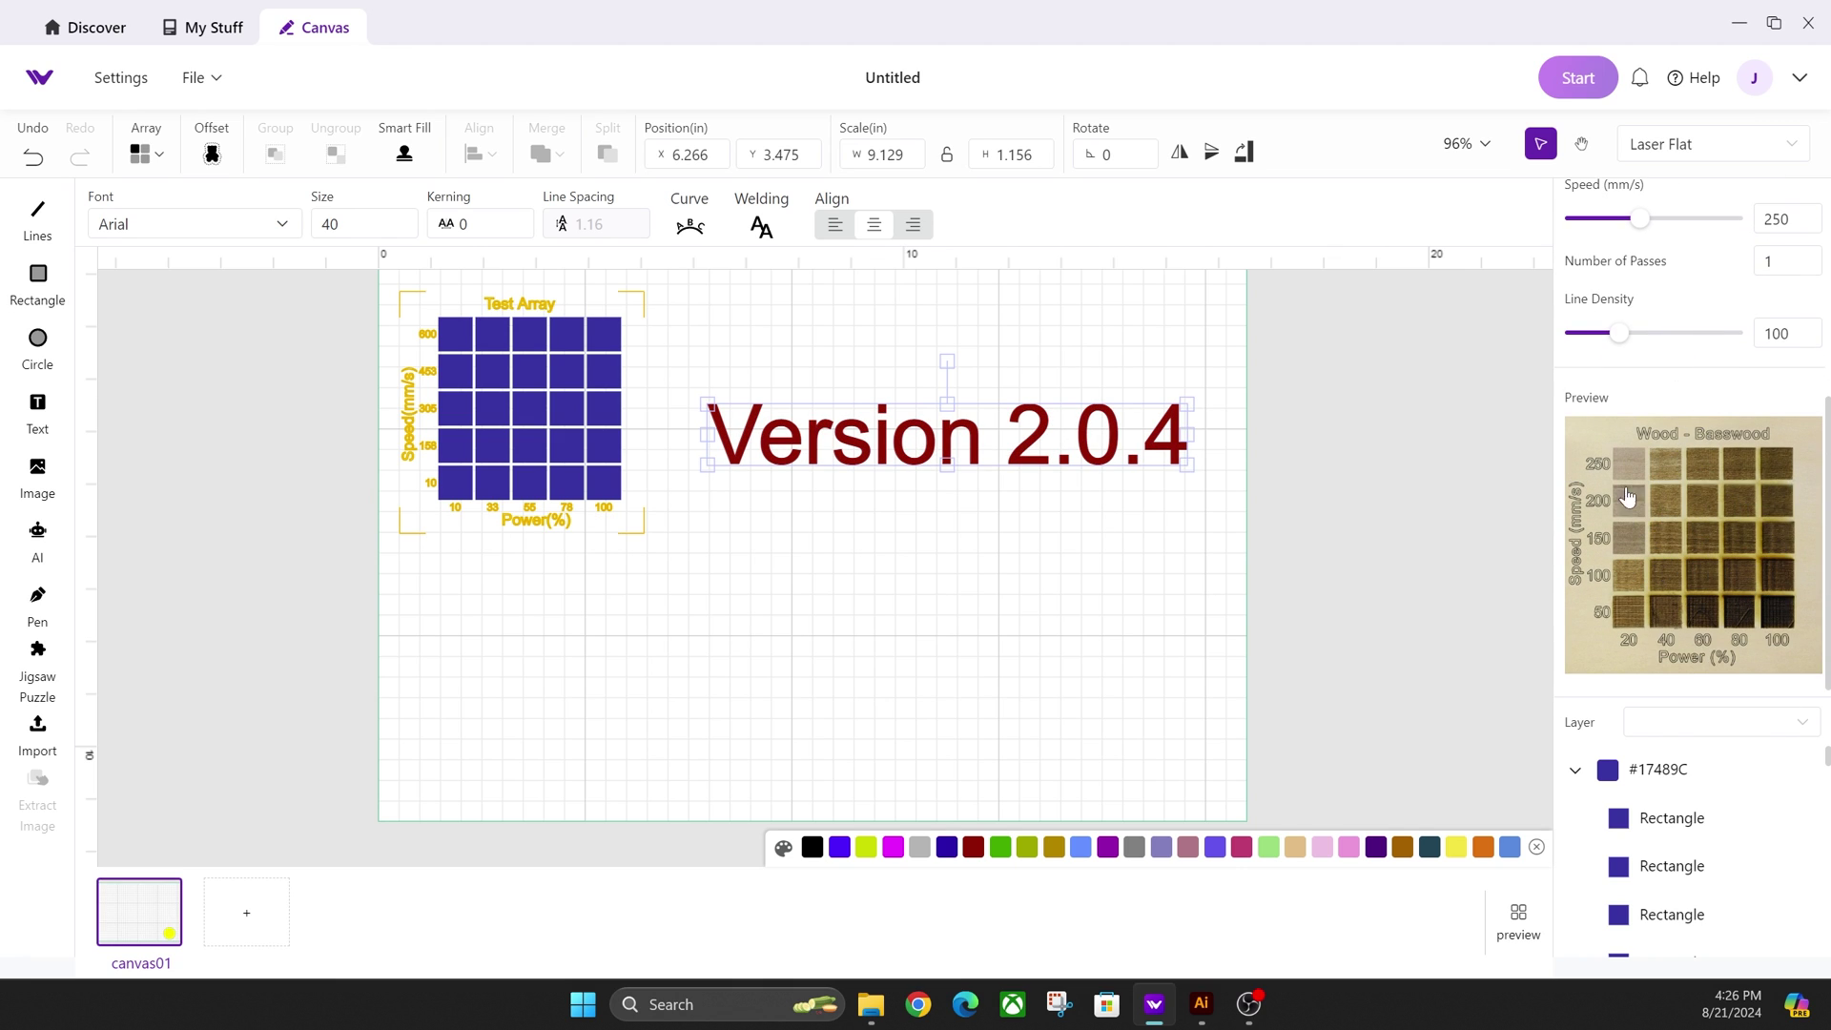
pyautogui.click(1654, 529)
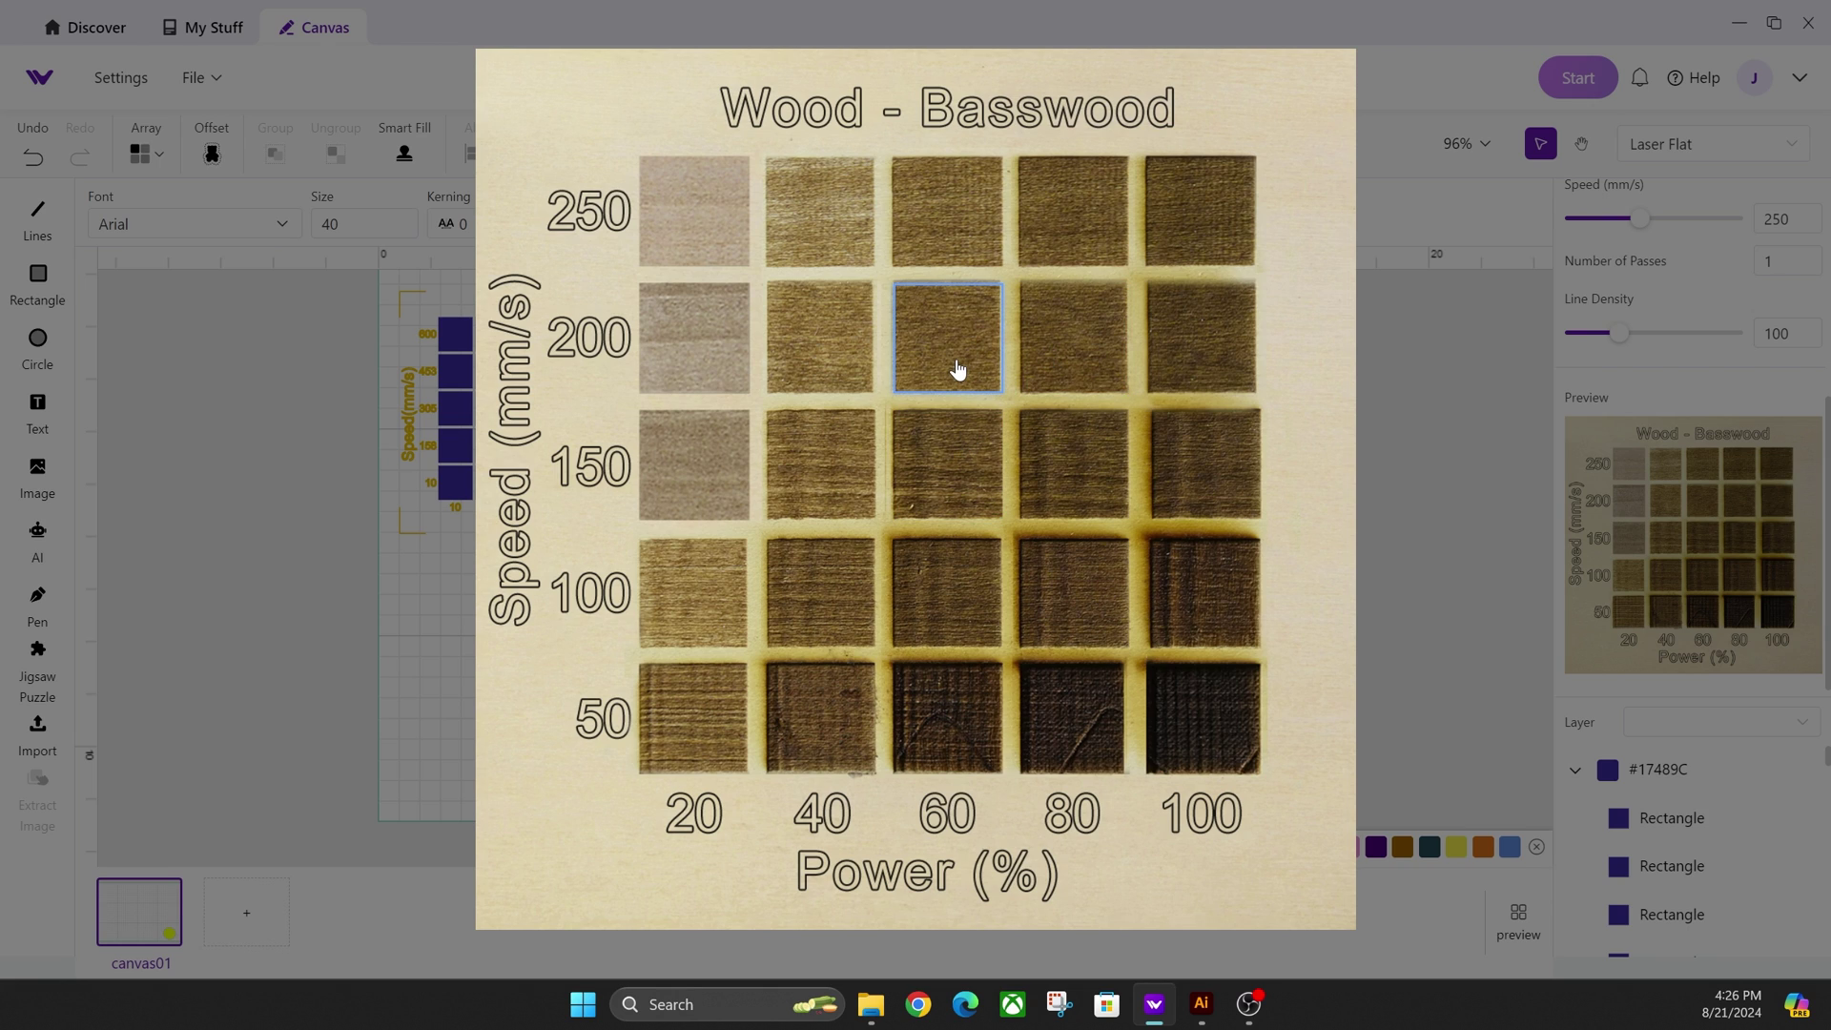
pyautogui.click(925, 472)
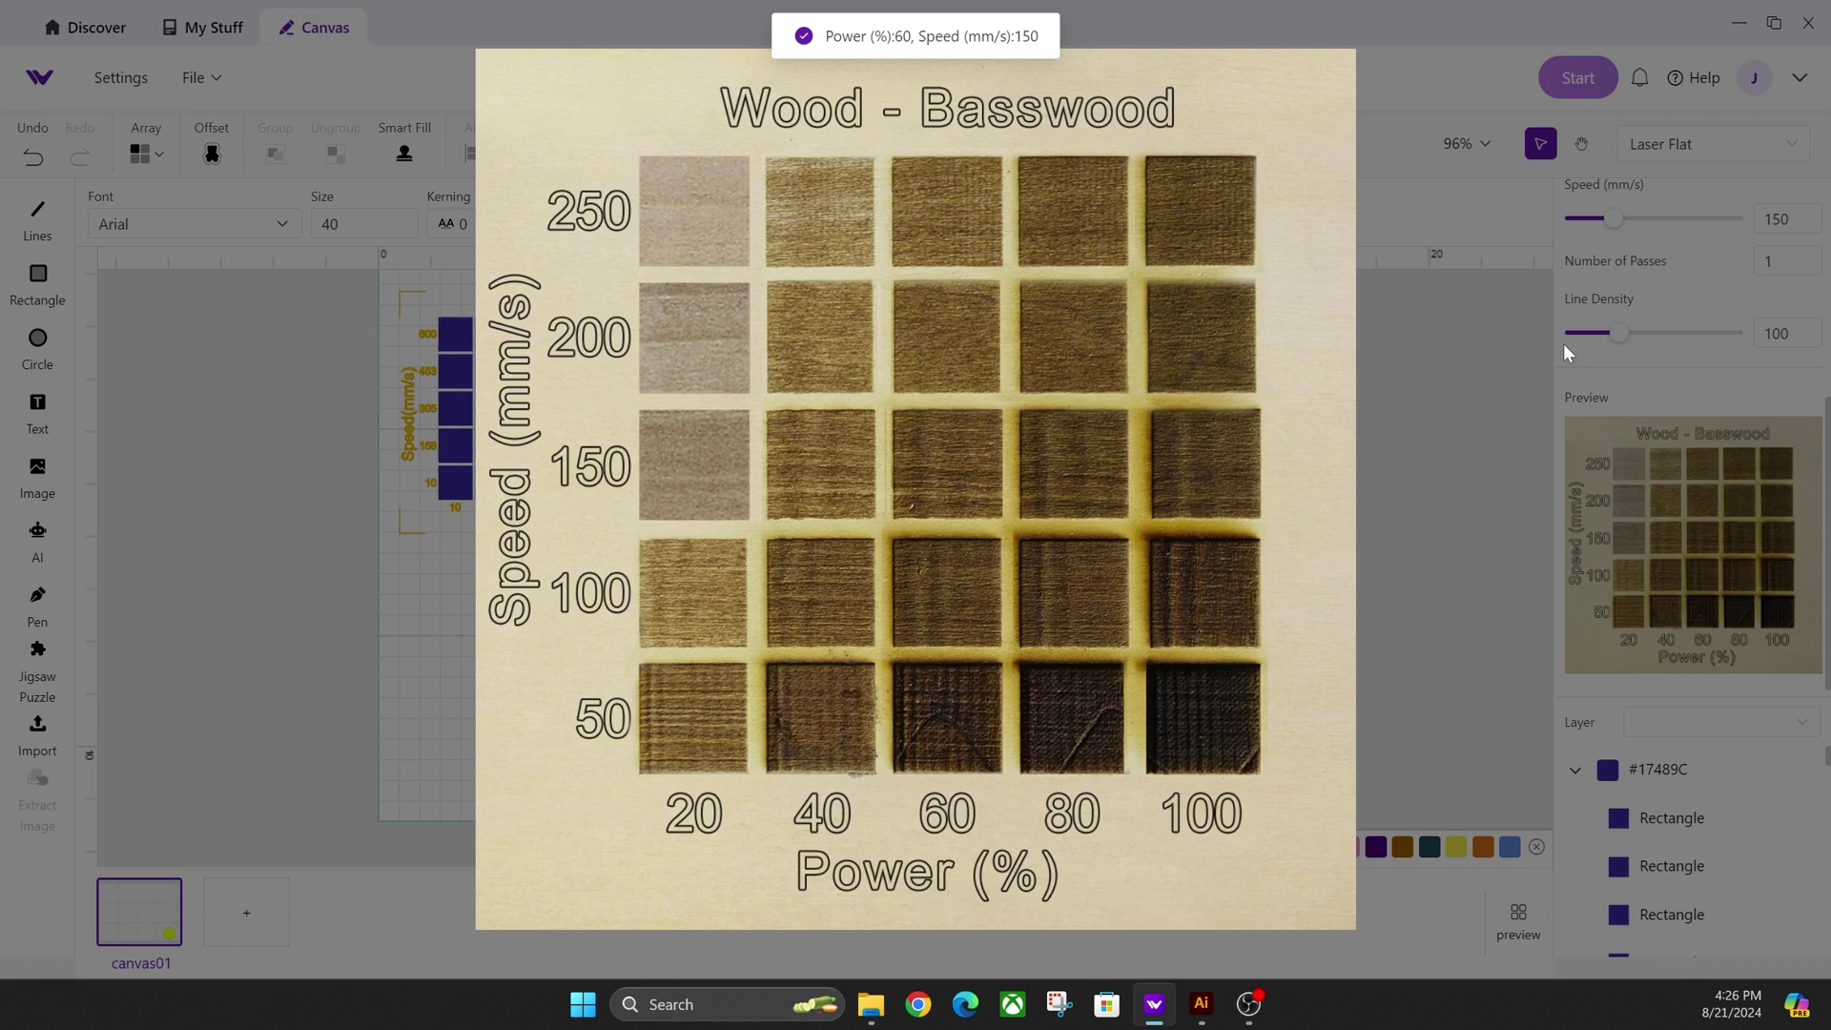
pyautogui.click(1417, 403)
pyautogui.scroll(1, 1764, 385)
pyautogui.scroll(1, 1757, 466)
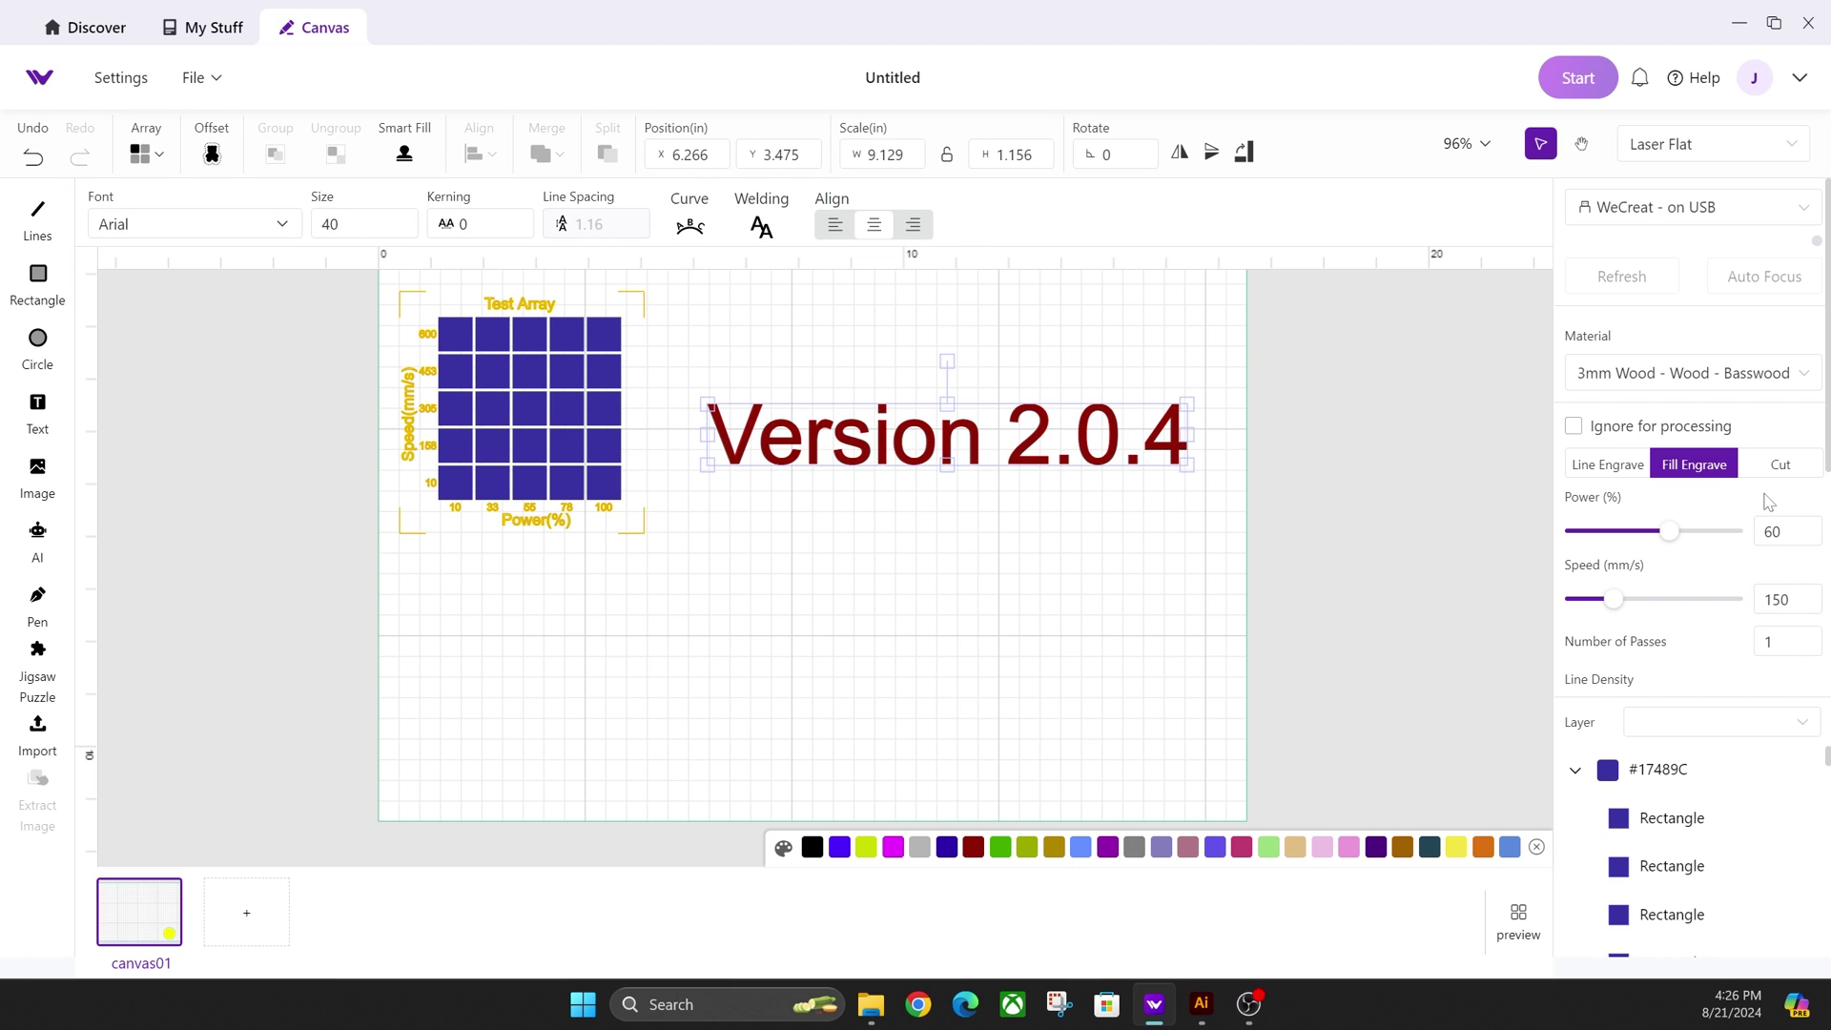
pyautogui.scroll(-4, 1769, 510)
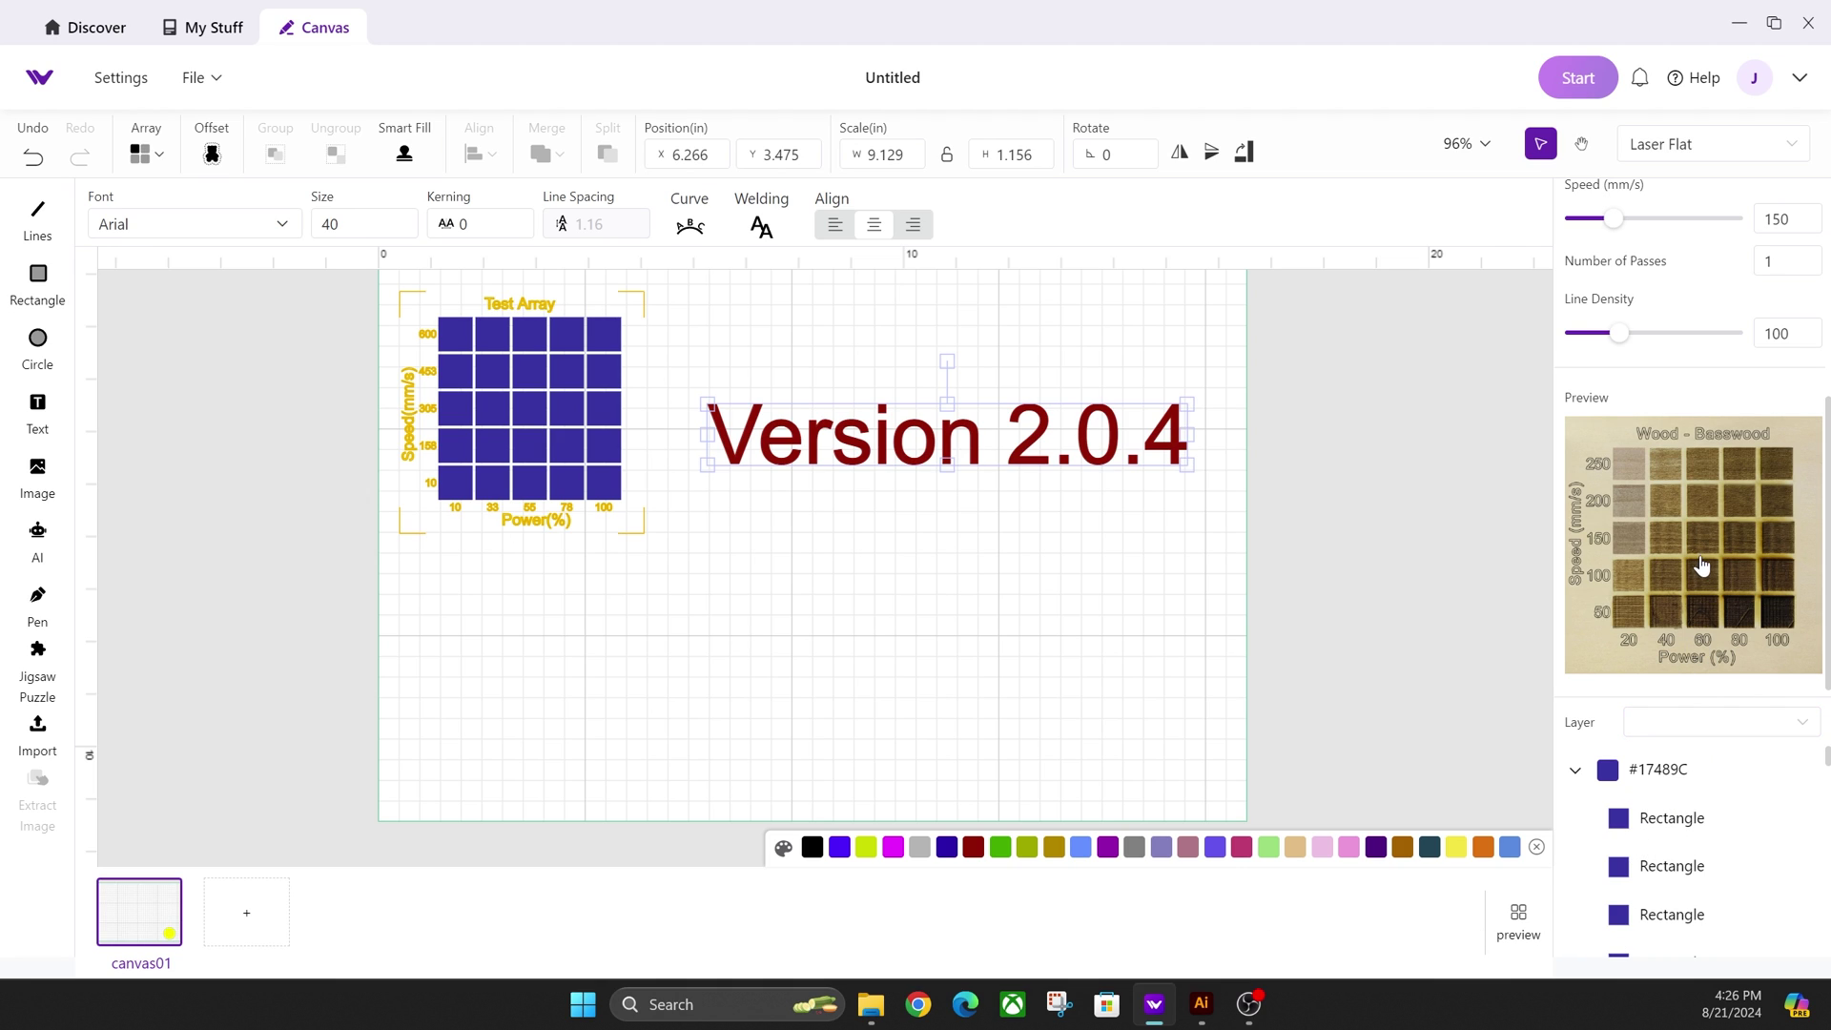
pyautogui.scroll(4, 1705, 563)
pyautogui.scroll(-4, 1705, 562)
pyautogui.scroll(4, 1690, 515)
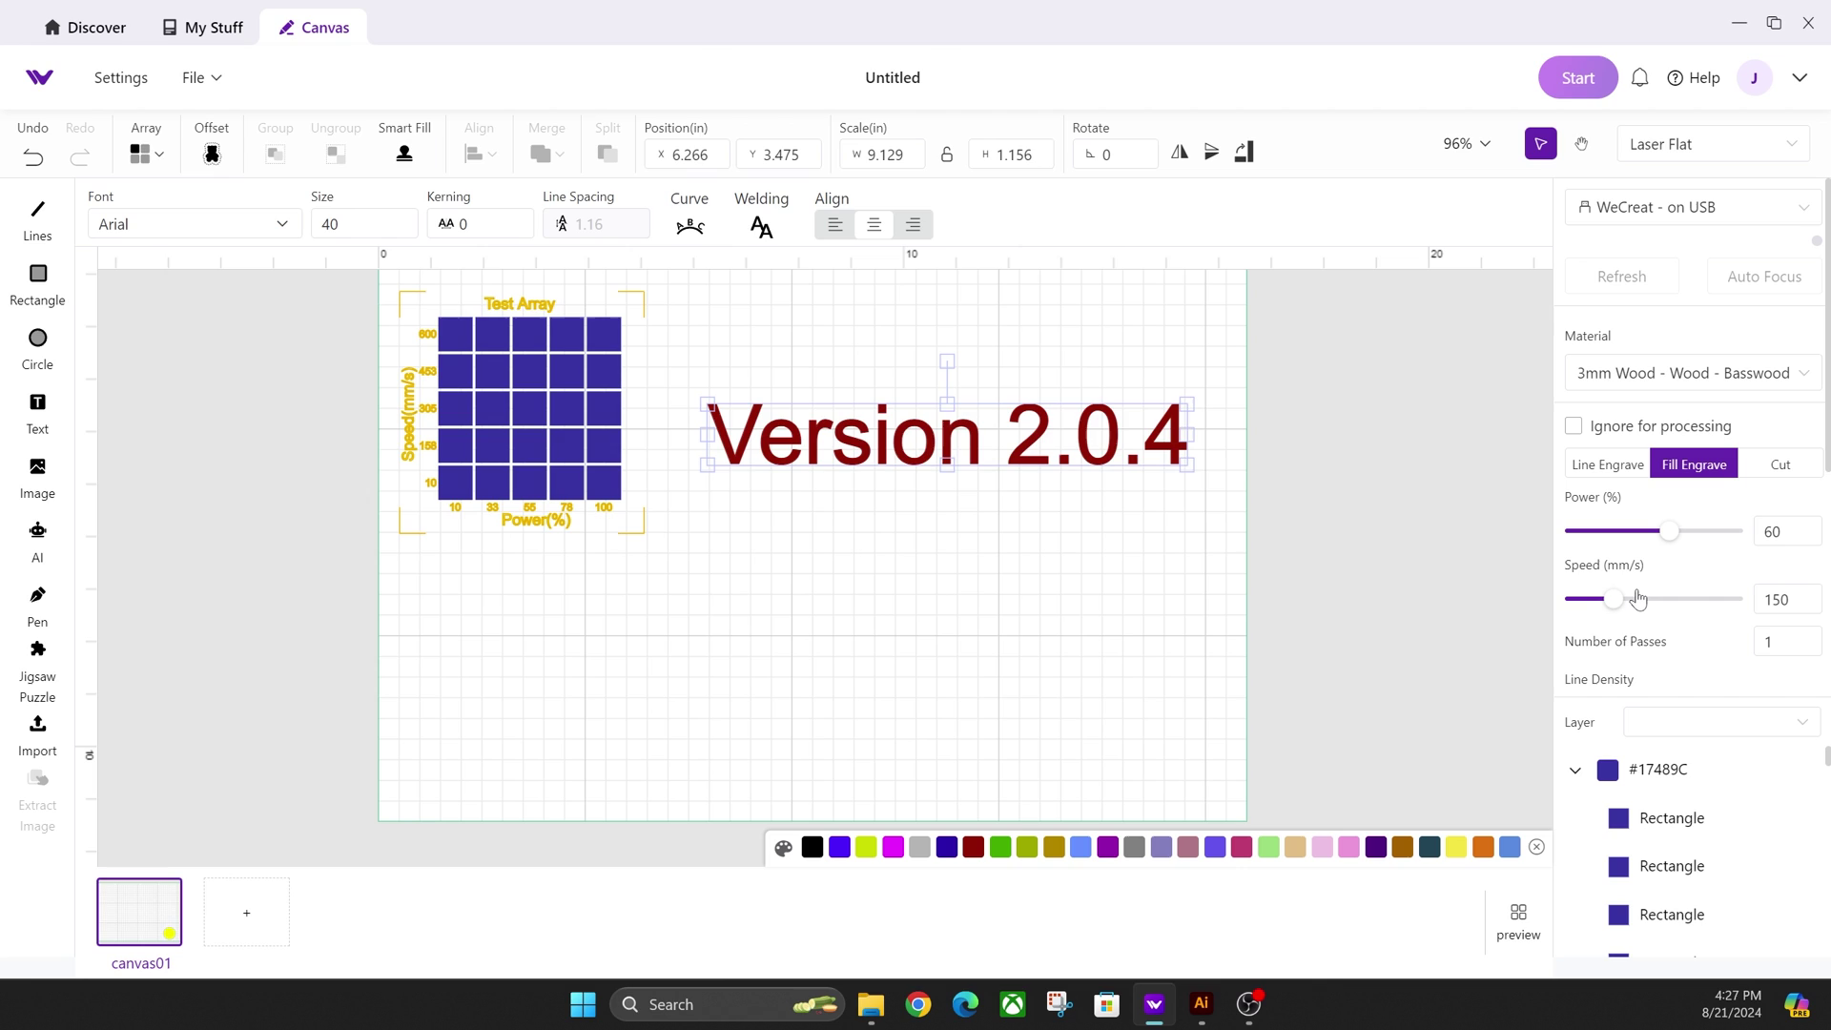
# Import the Penguin - Santa Tracker design again and move it down the canvas
pyautogui.moveTo(1621, 605)
pyautogui.click(1118, 605)
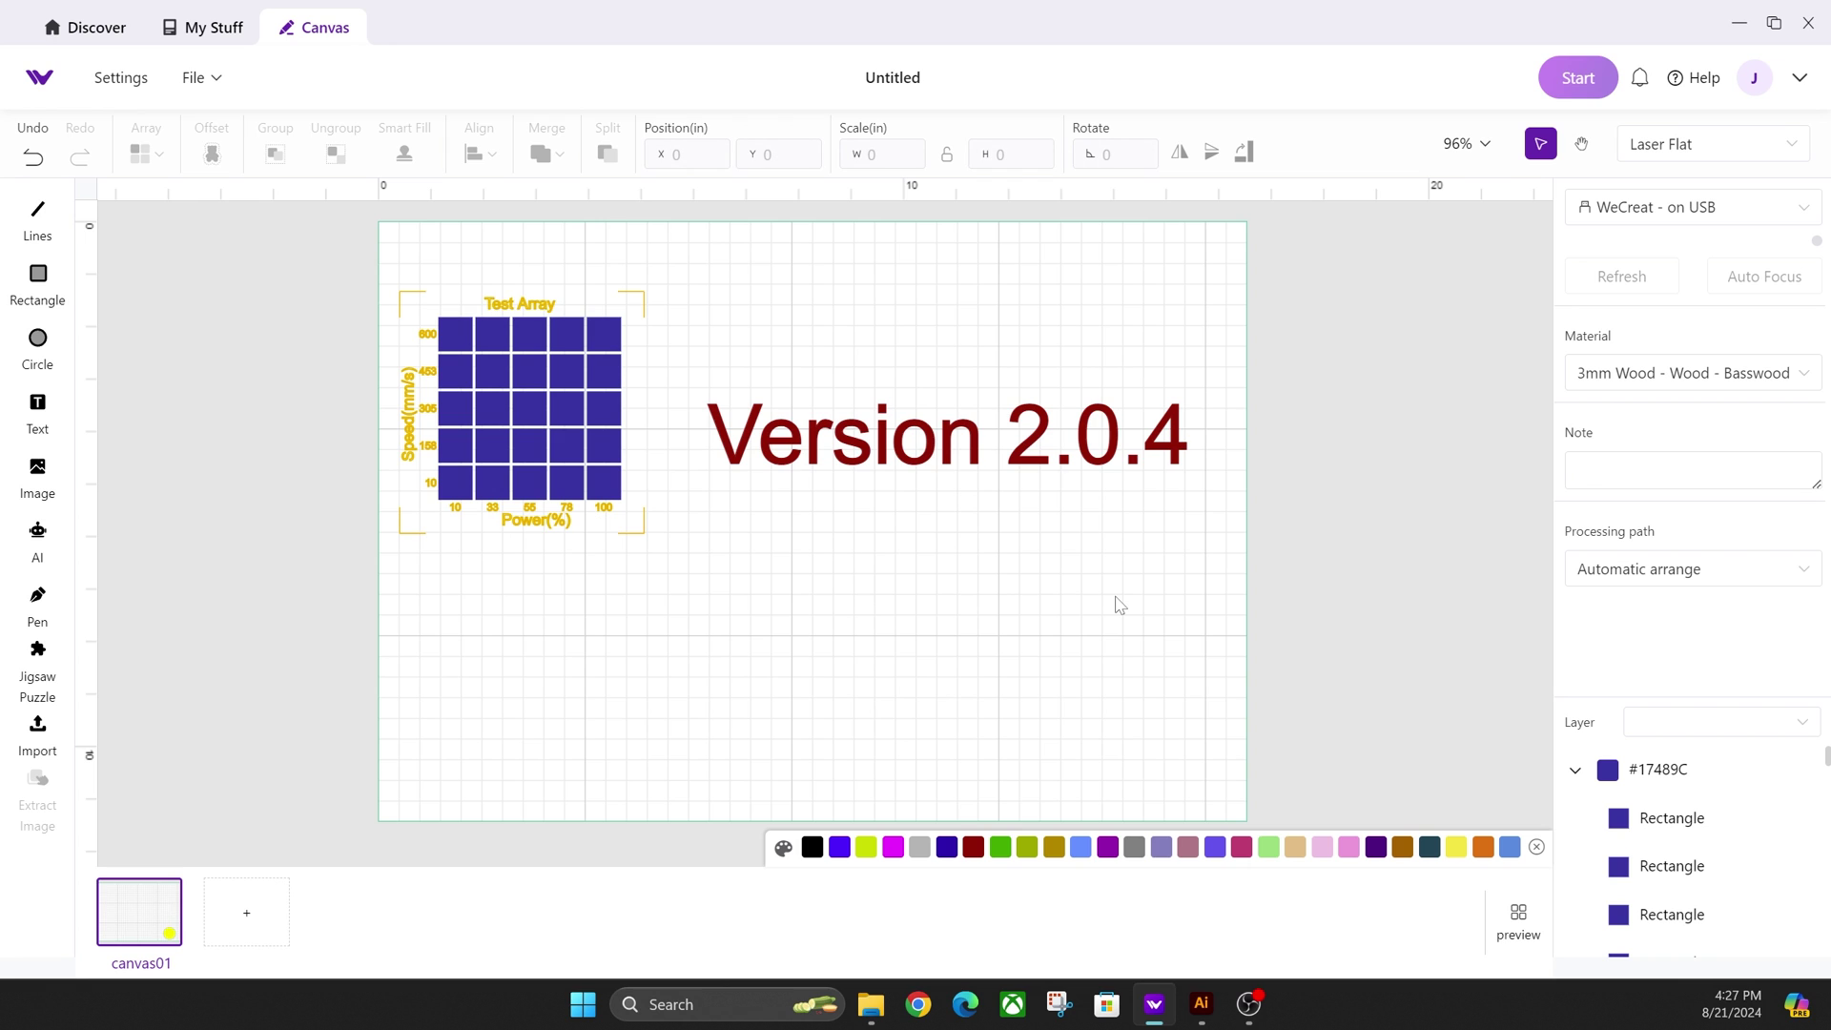
pyautogui.click(40, 734)
pyautogui.click(303, 181)
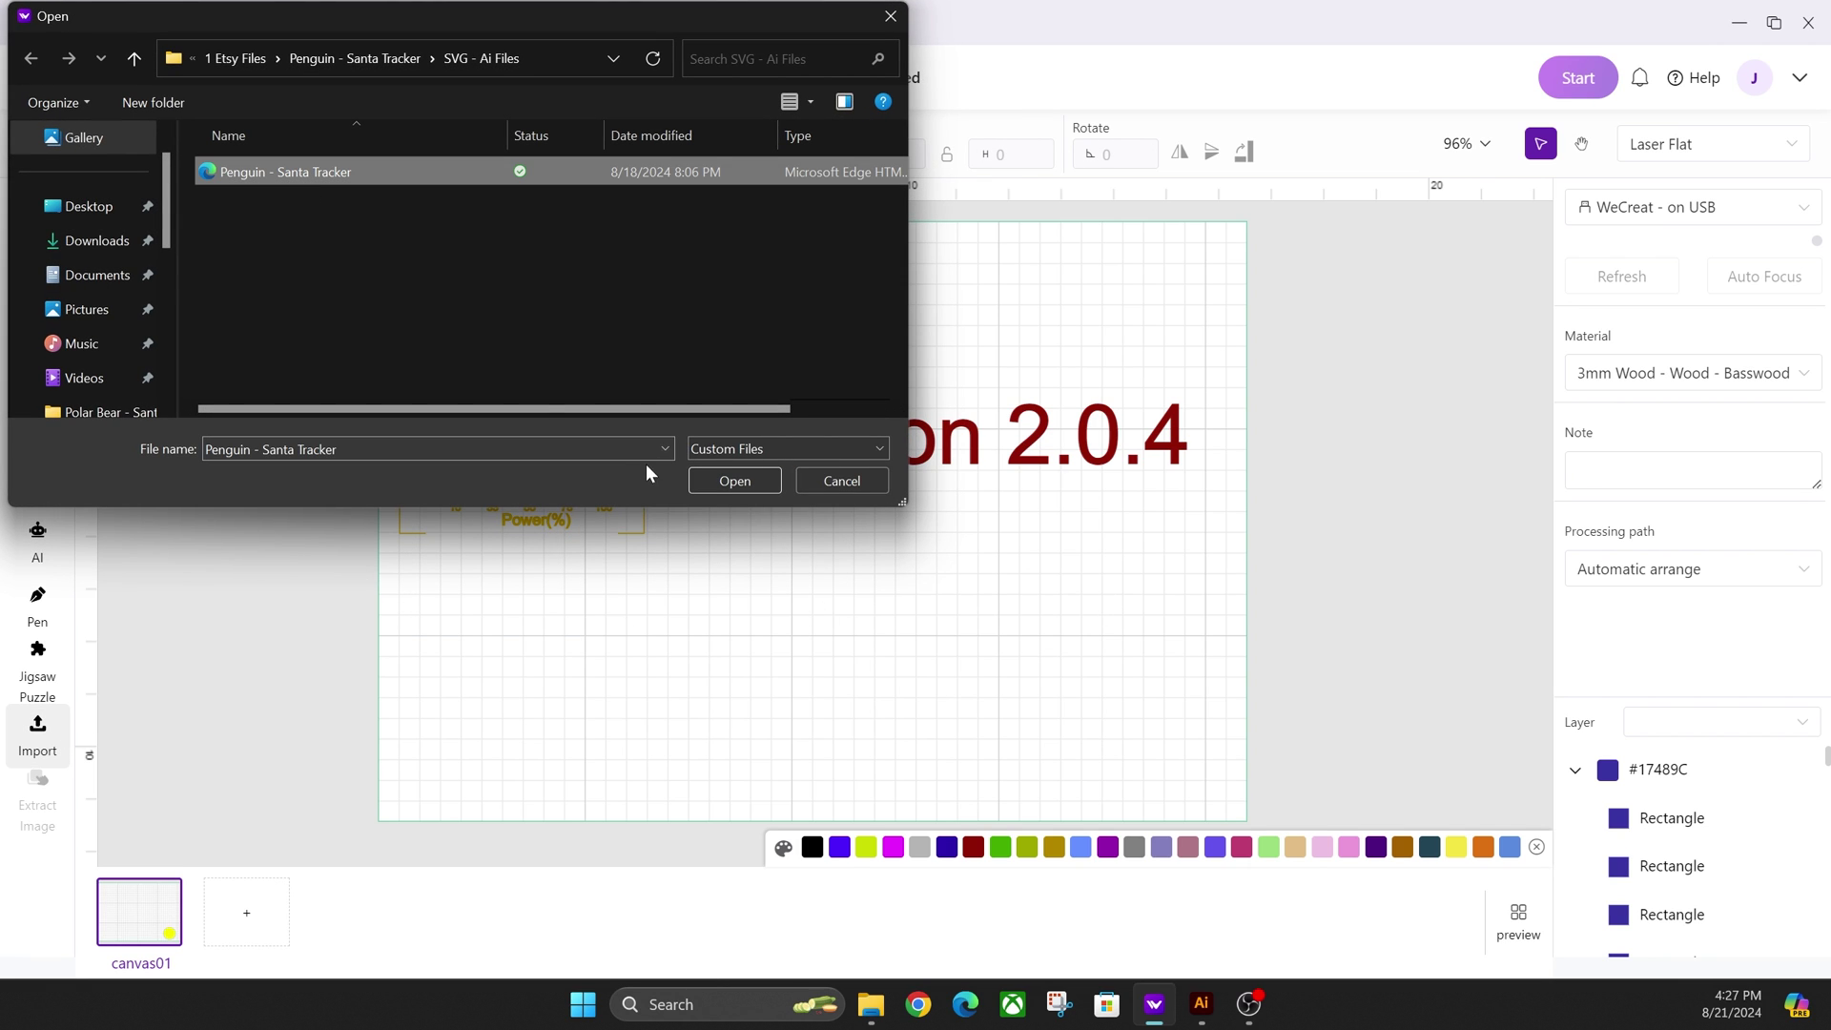
pyautogui.click(719, 474)
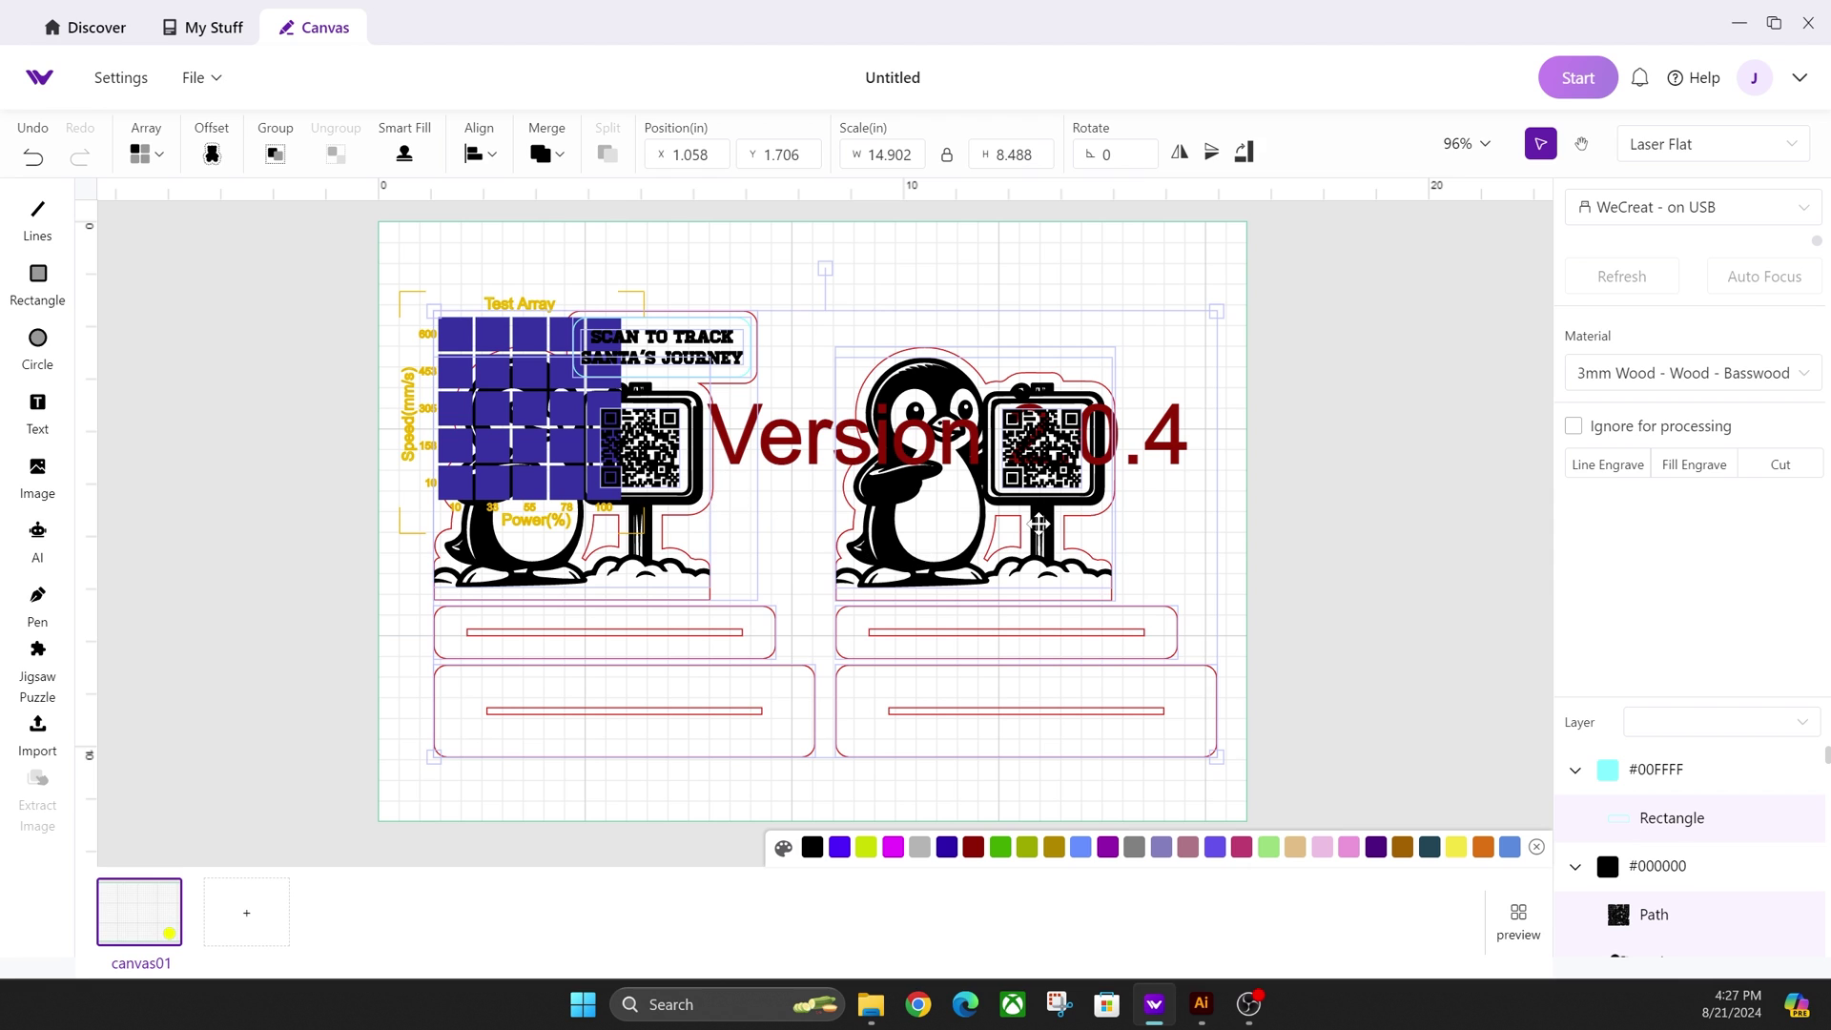
pyautogui.moveTo(1038, 501); pyautogui.dragTo(1309, 523)
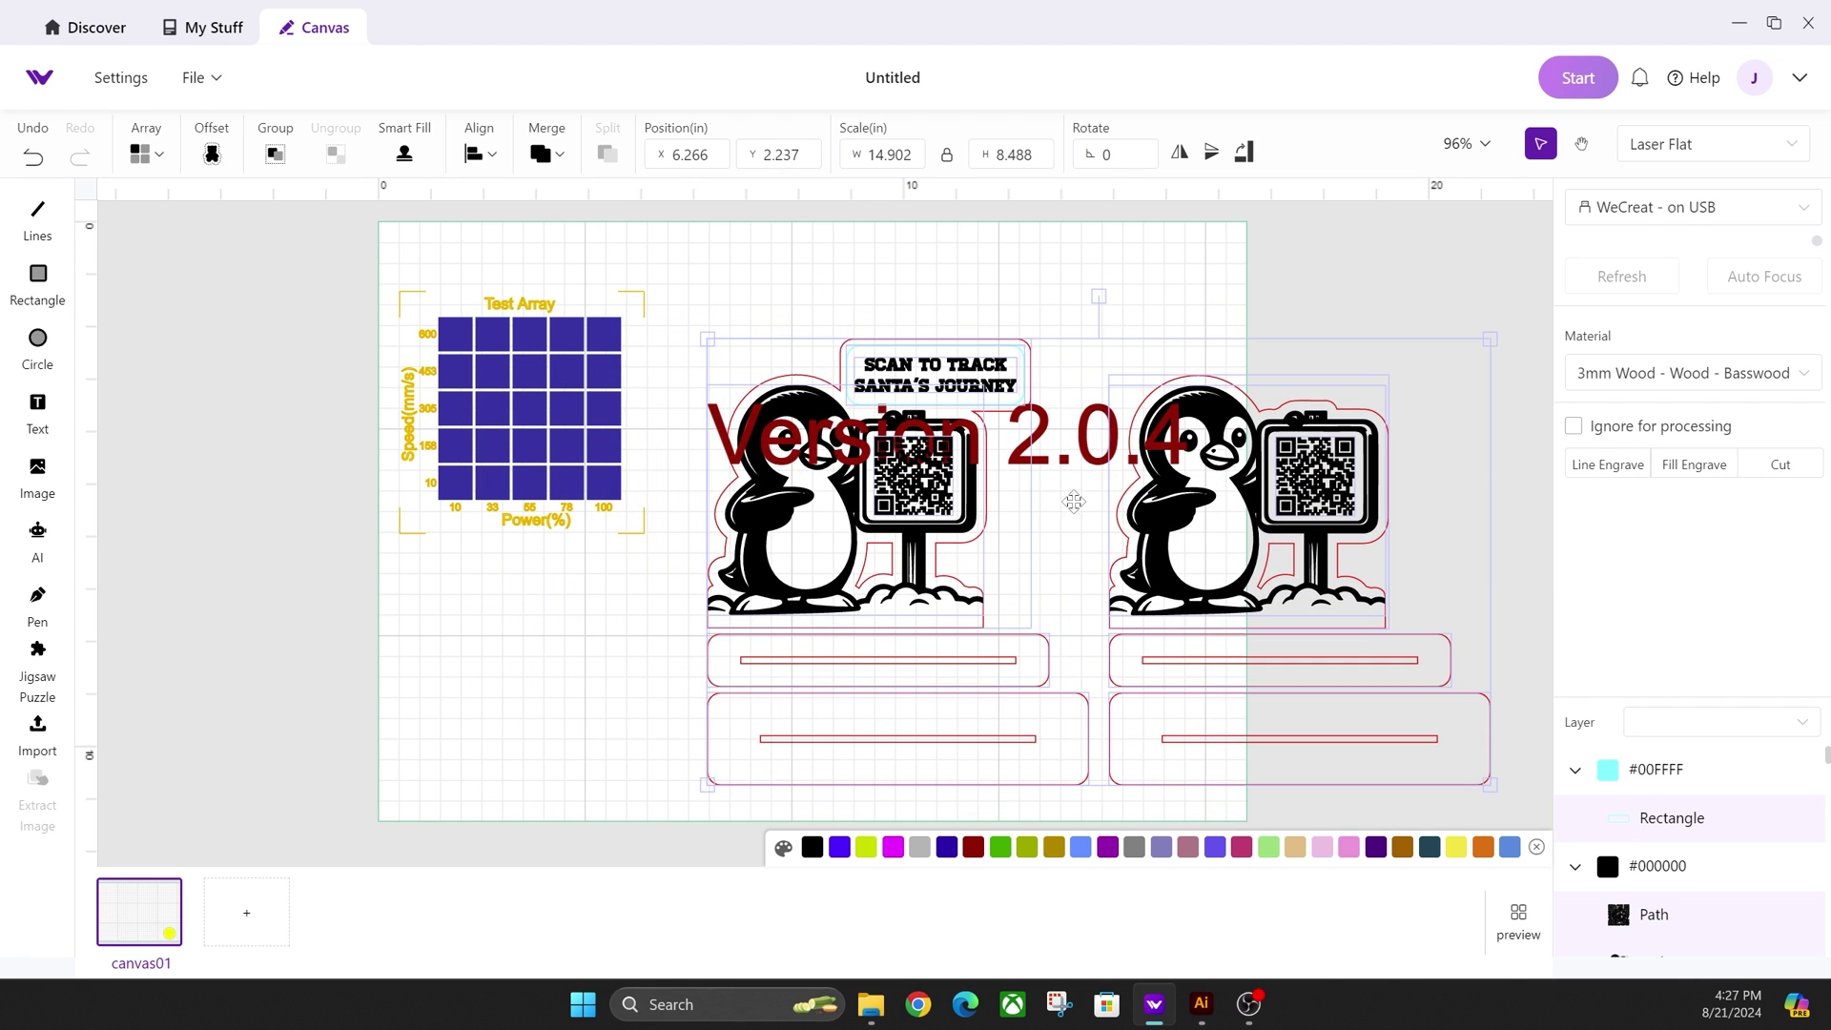
pyautogui.moveTo(1213, 484); pyautogui.dragTo(1189, 588)
# Move the Version 2.0.4 text to the canvas top and nudge both penguin stands up
pyautogui.click(1145, 426)
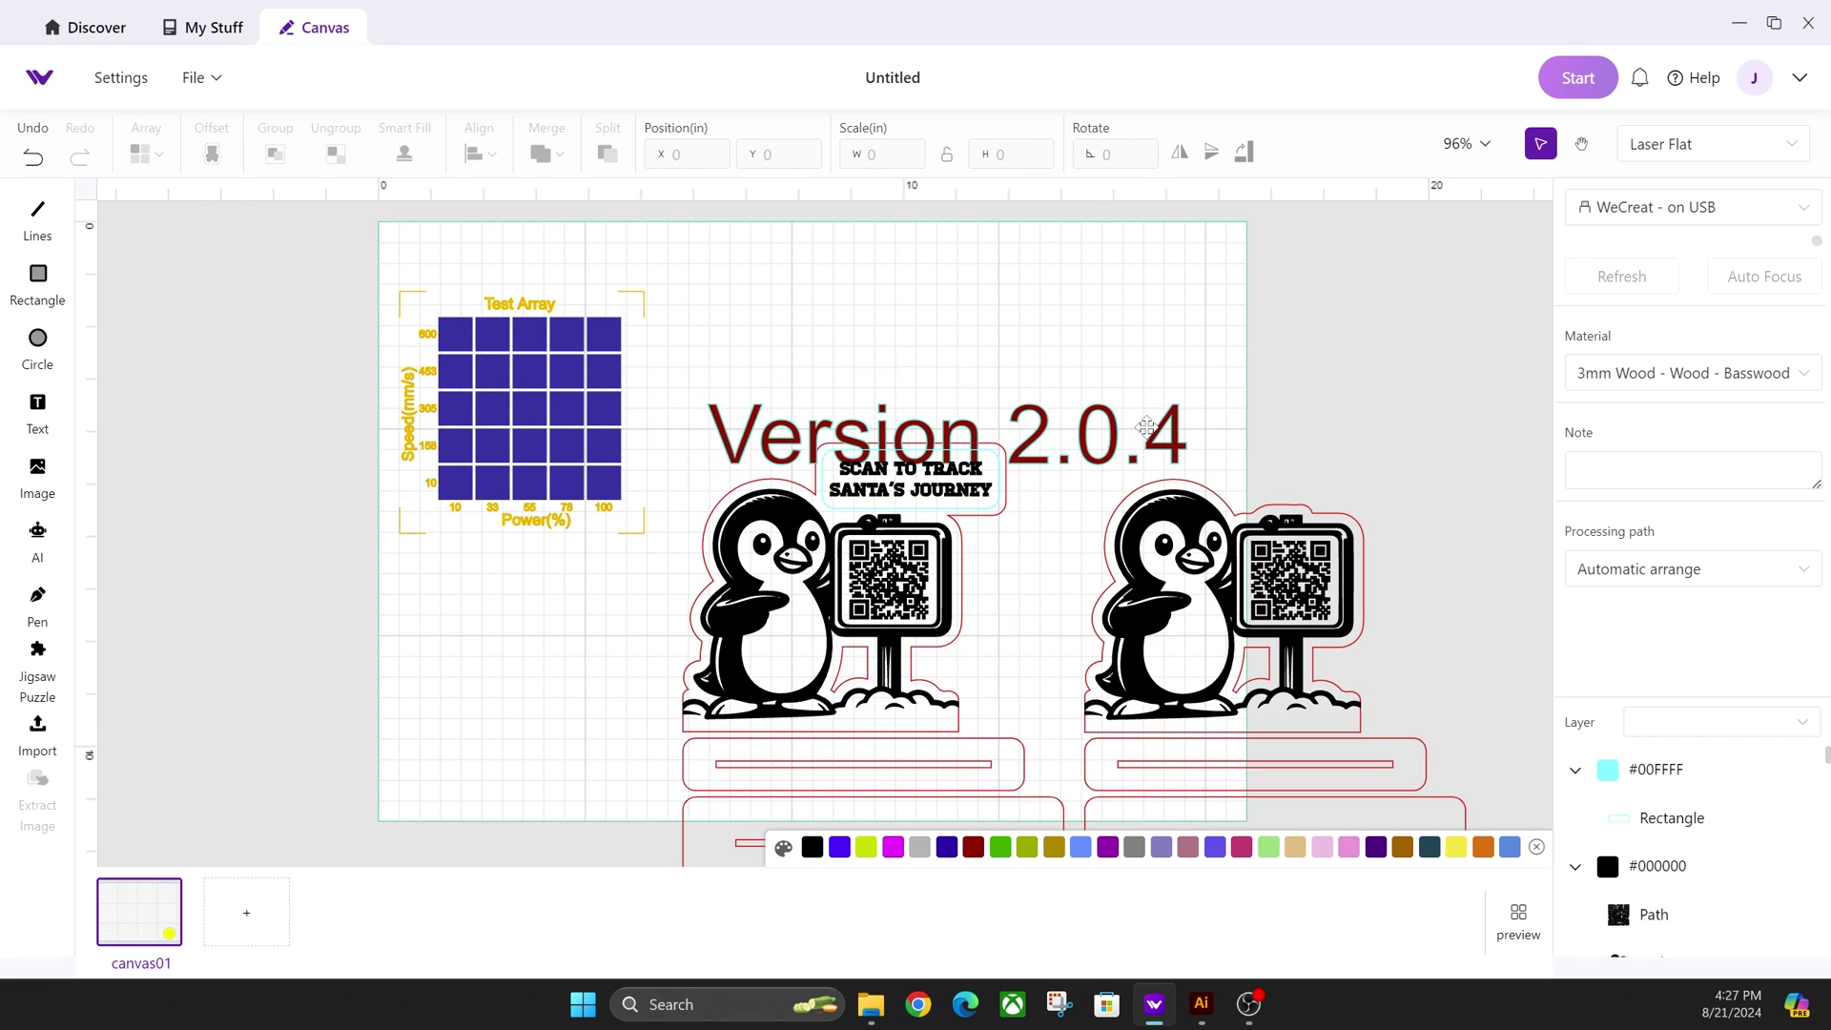
pyautogui.moveTo(1145, 426); pyautogui.dragTo(1309, 254)
pyautogui.click(779, 421)
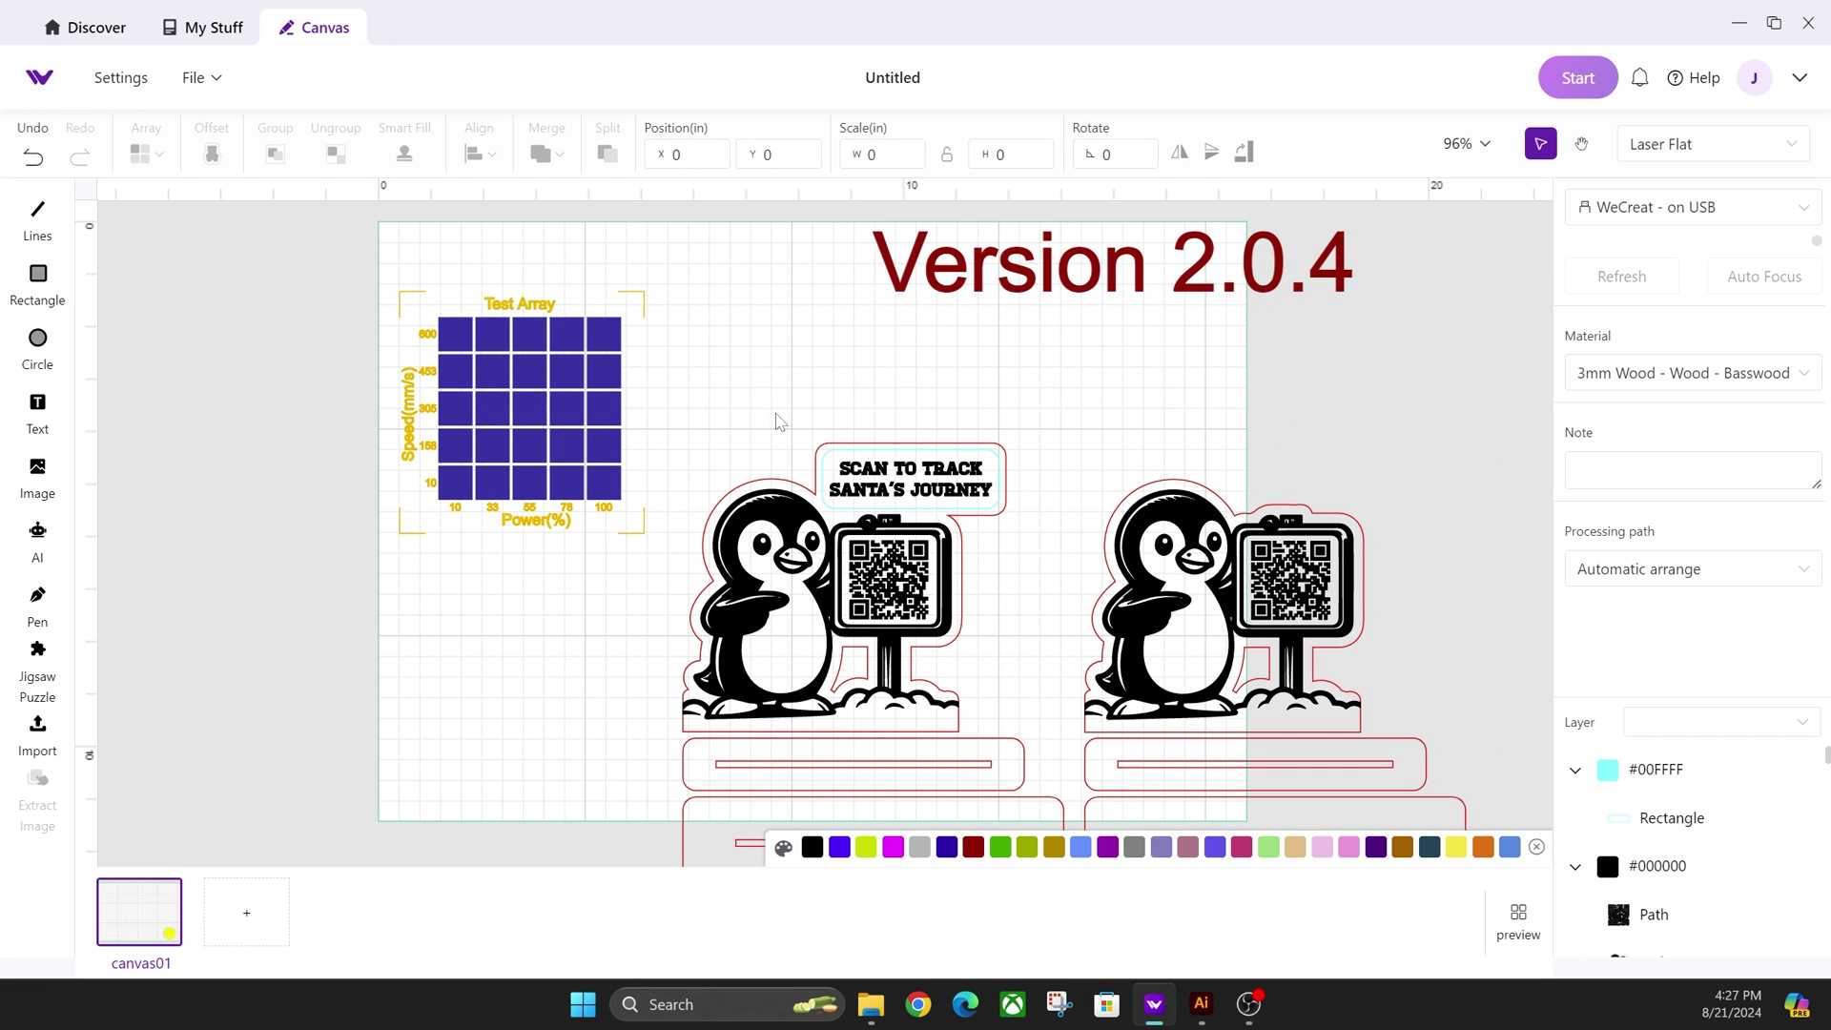
pyautogui.moveTo(779, 421); pyautogui.dragTo(1229, 661)
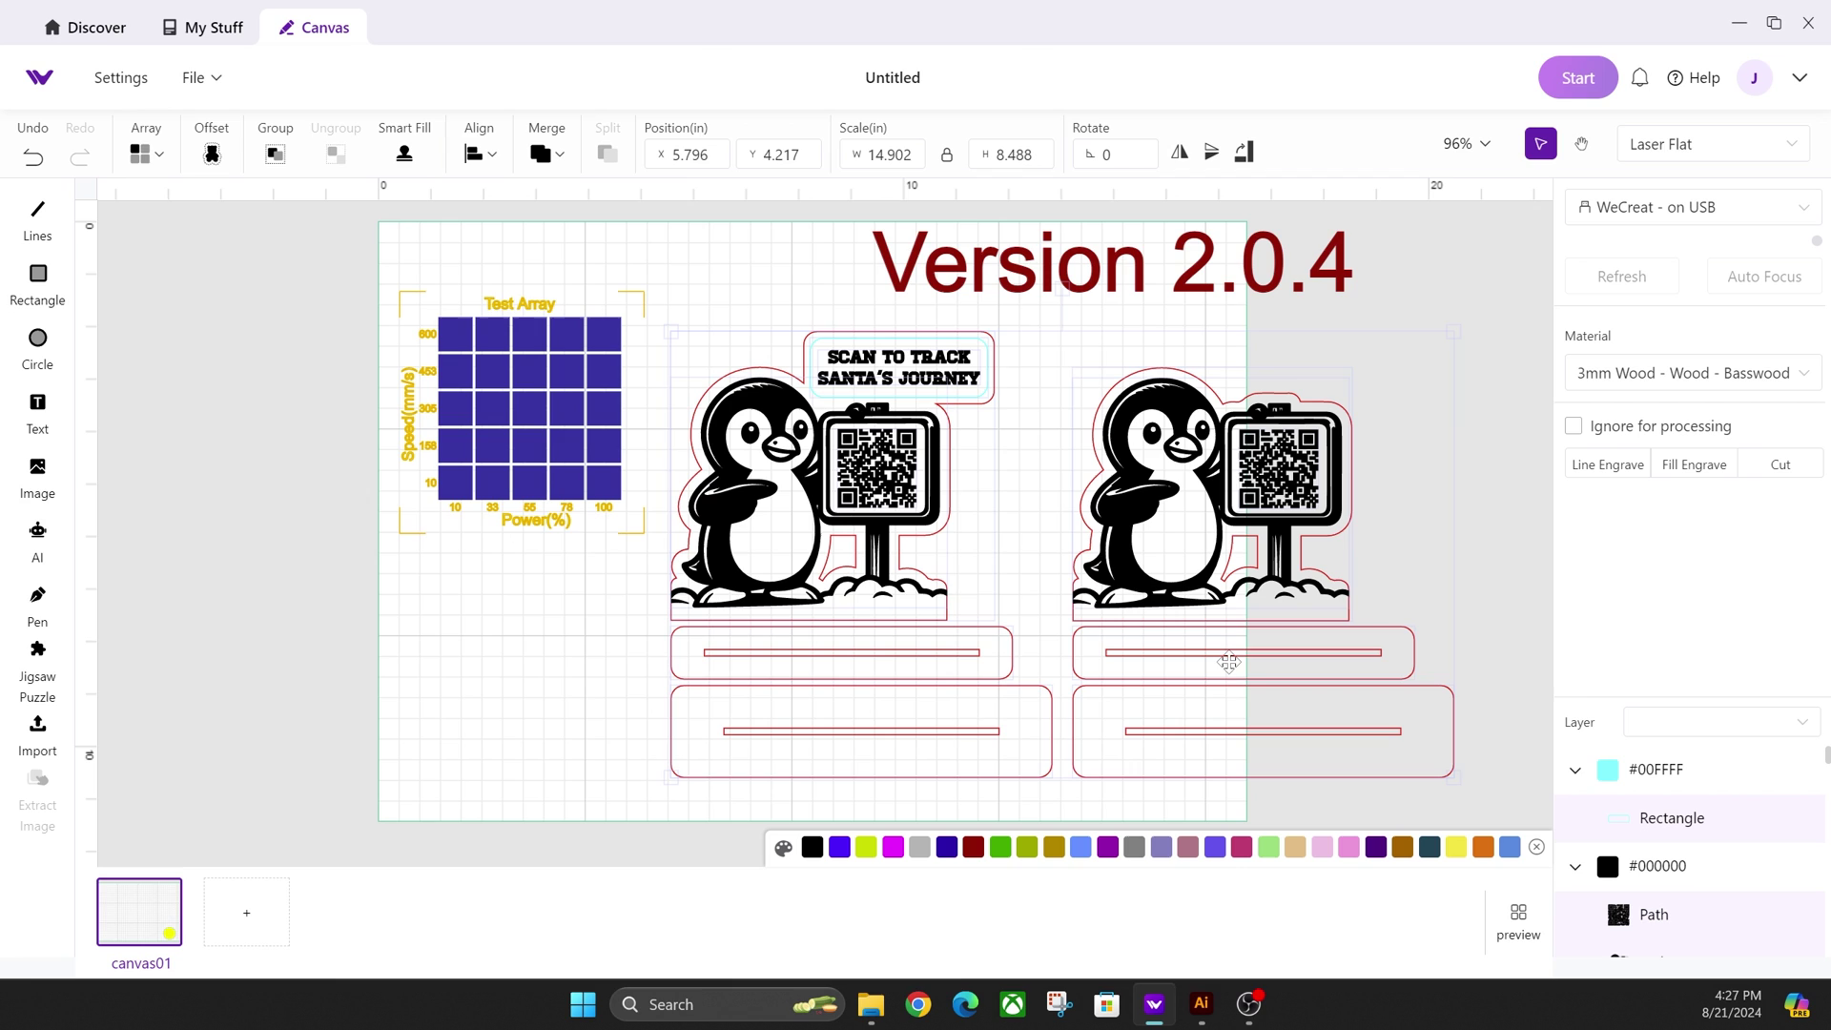
pyautogui.click(1487, 515)
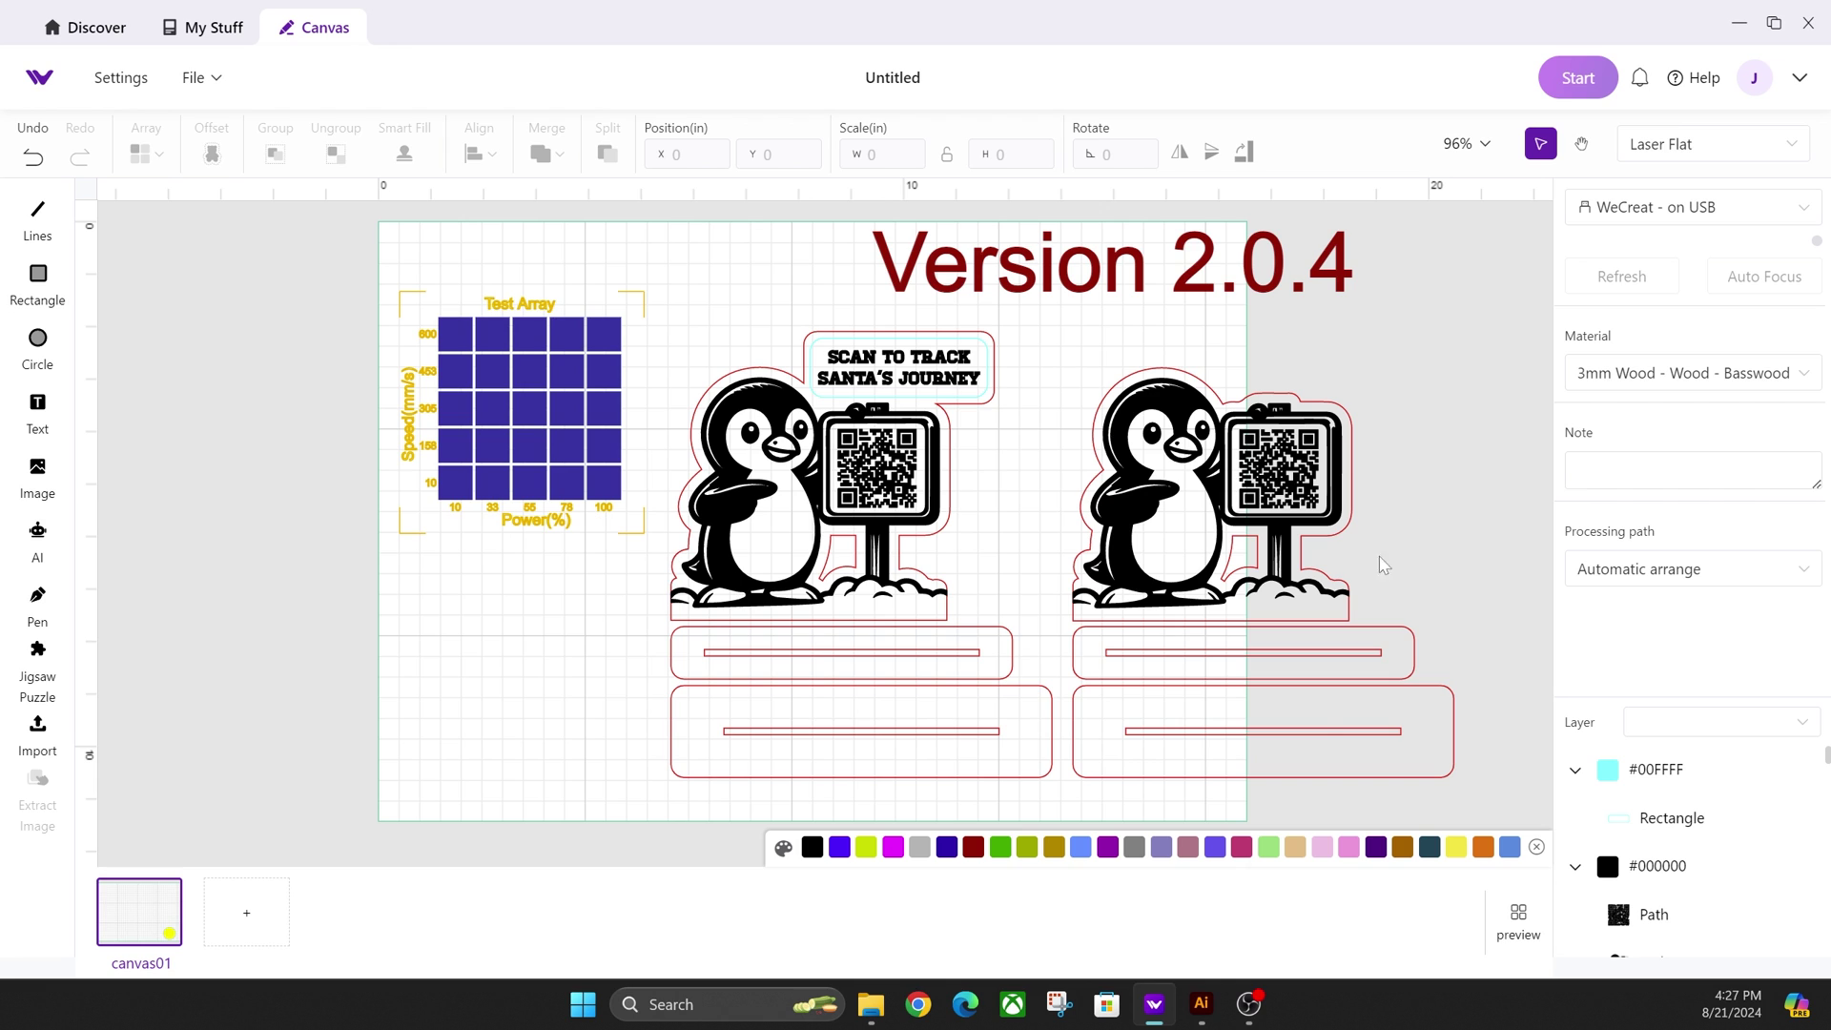
# In Illustrator, move the right penguin group about 1 in right, then return to WeCreat
pyautogui.click(1202, 1003)
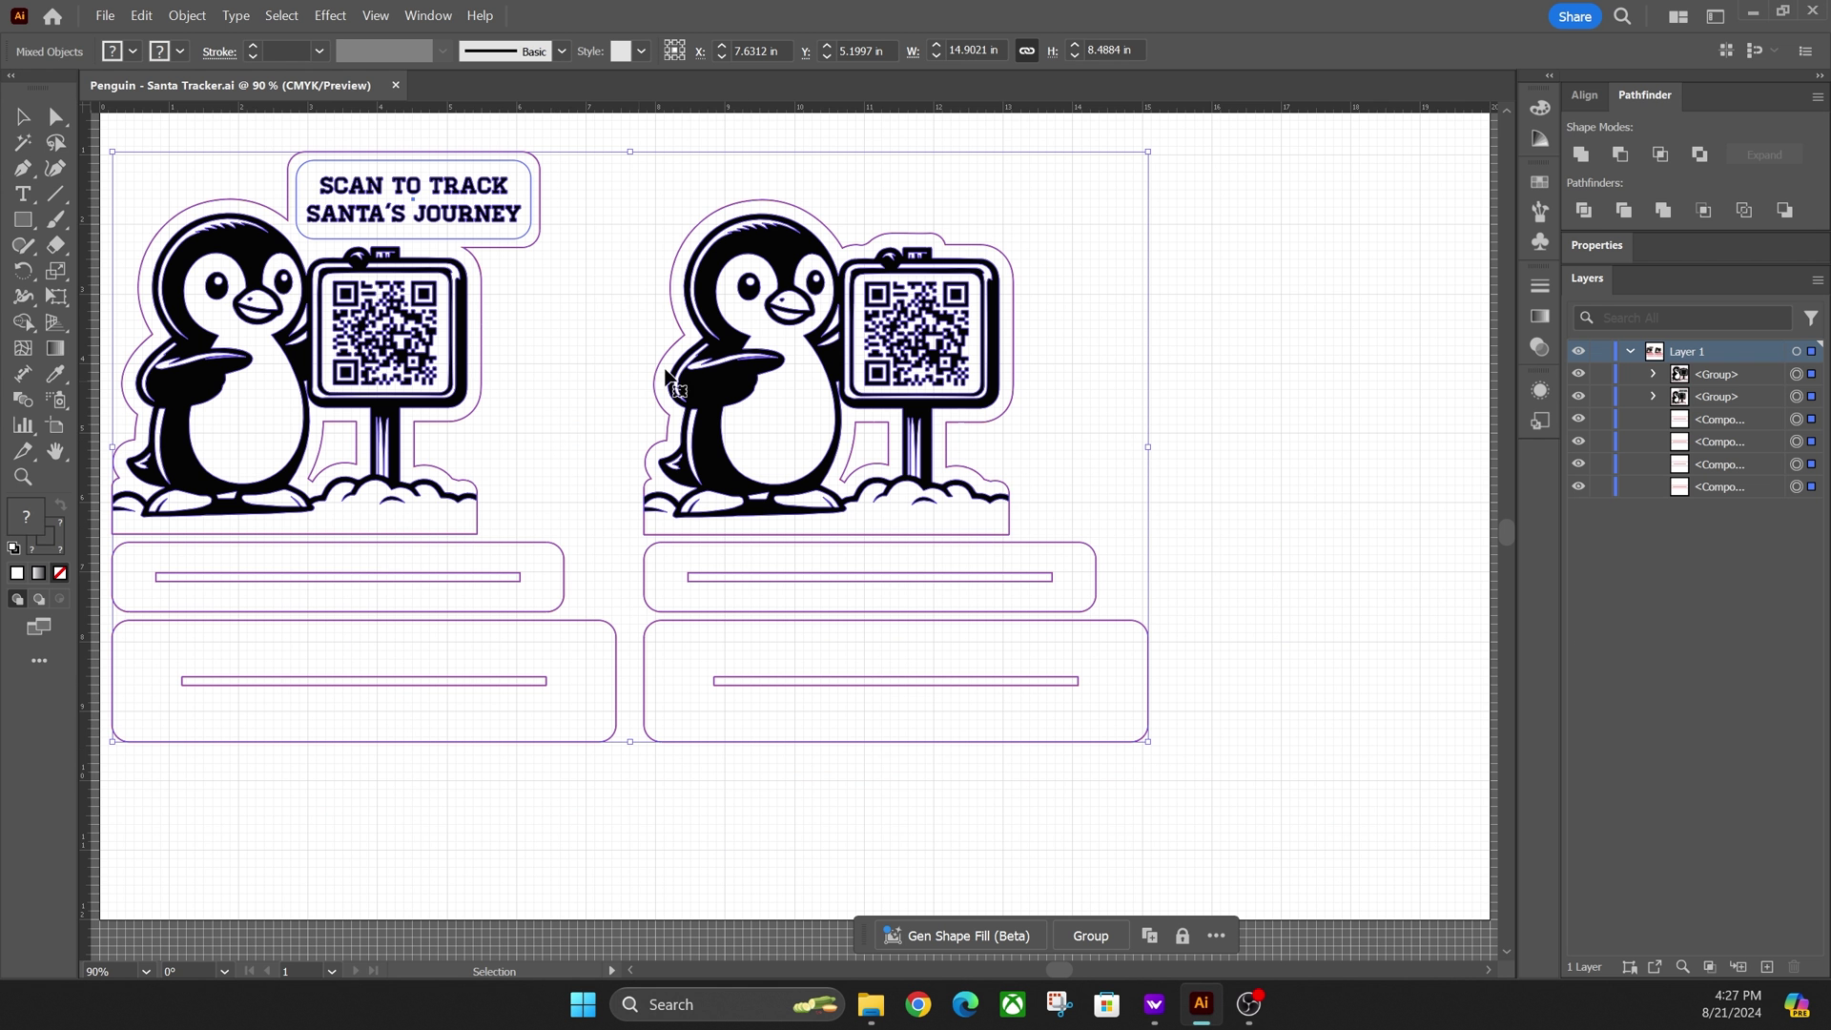
pyautogui.click(1100, 335)
pyautogui.click(868, 353)
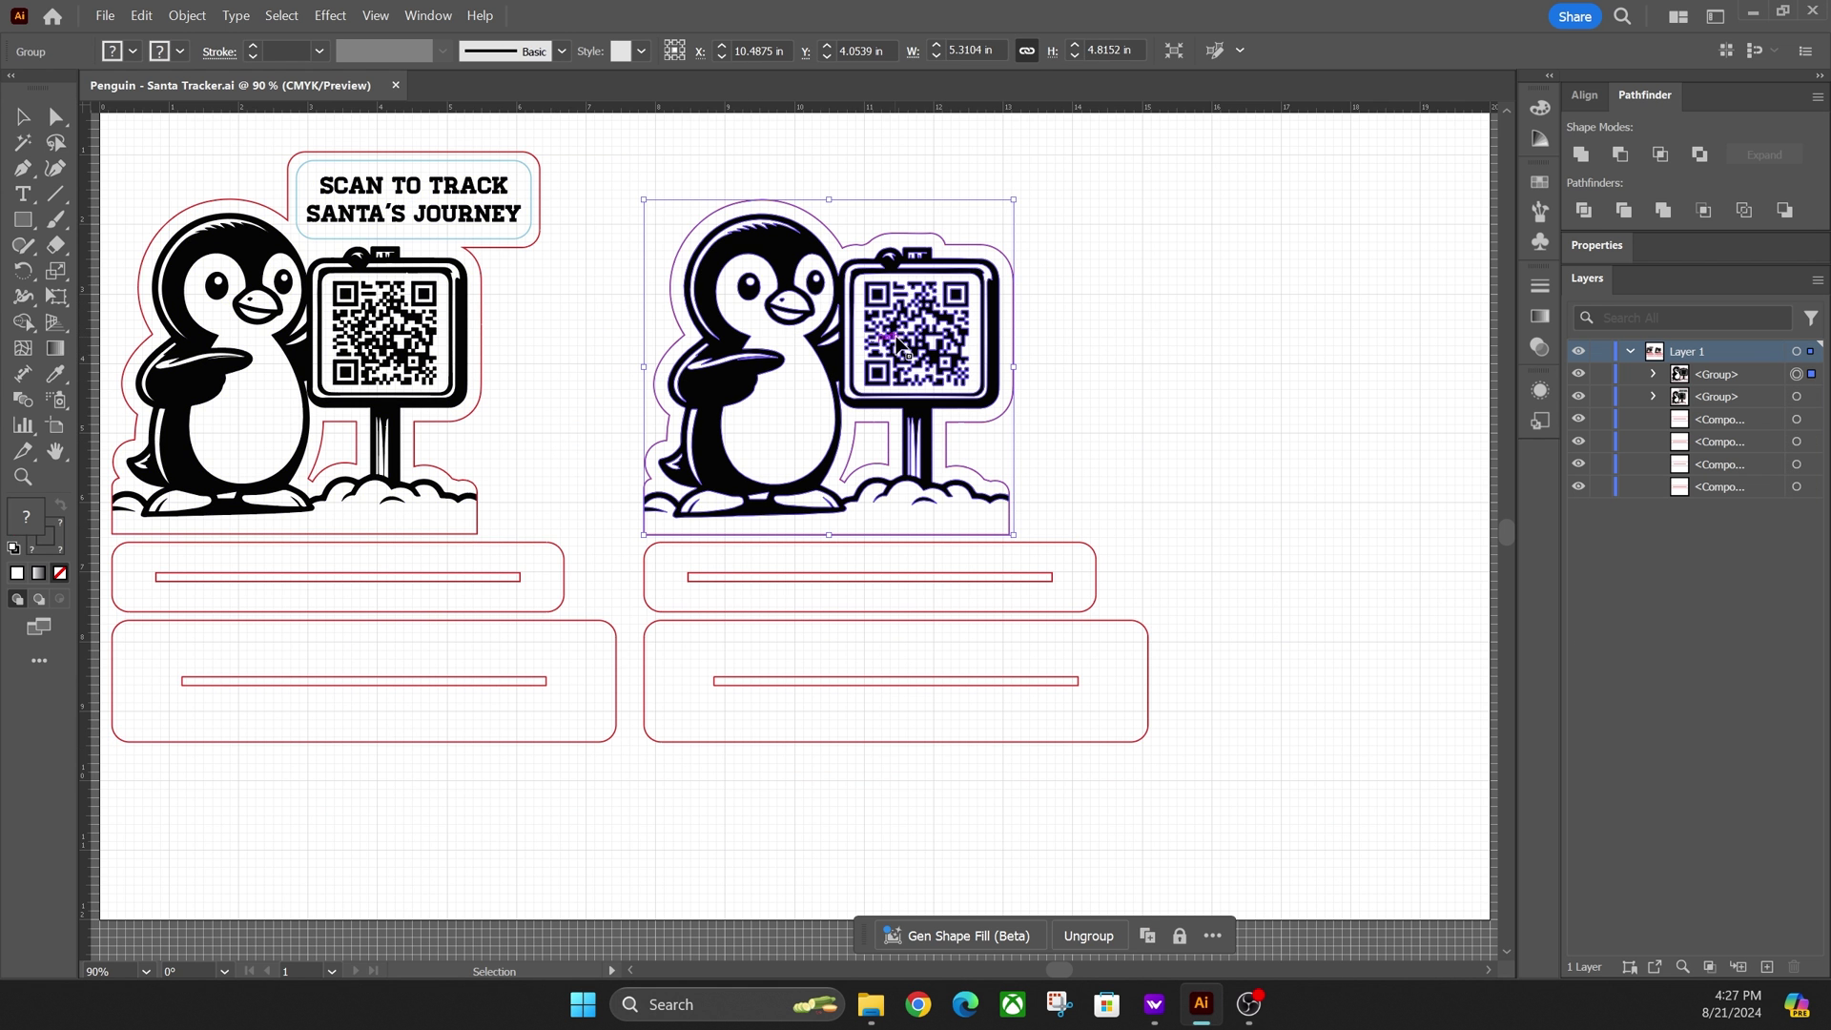
pyautogui.moveTo(920, 342)
pyautogui.mouseDown()
pyautogui.moveTo(992, 331)
pyautogui.moveTo(927, 336)
pyautogui.mouseUp()
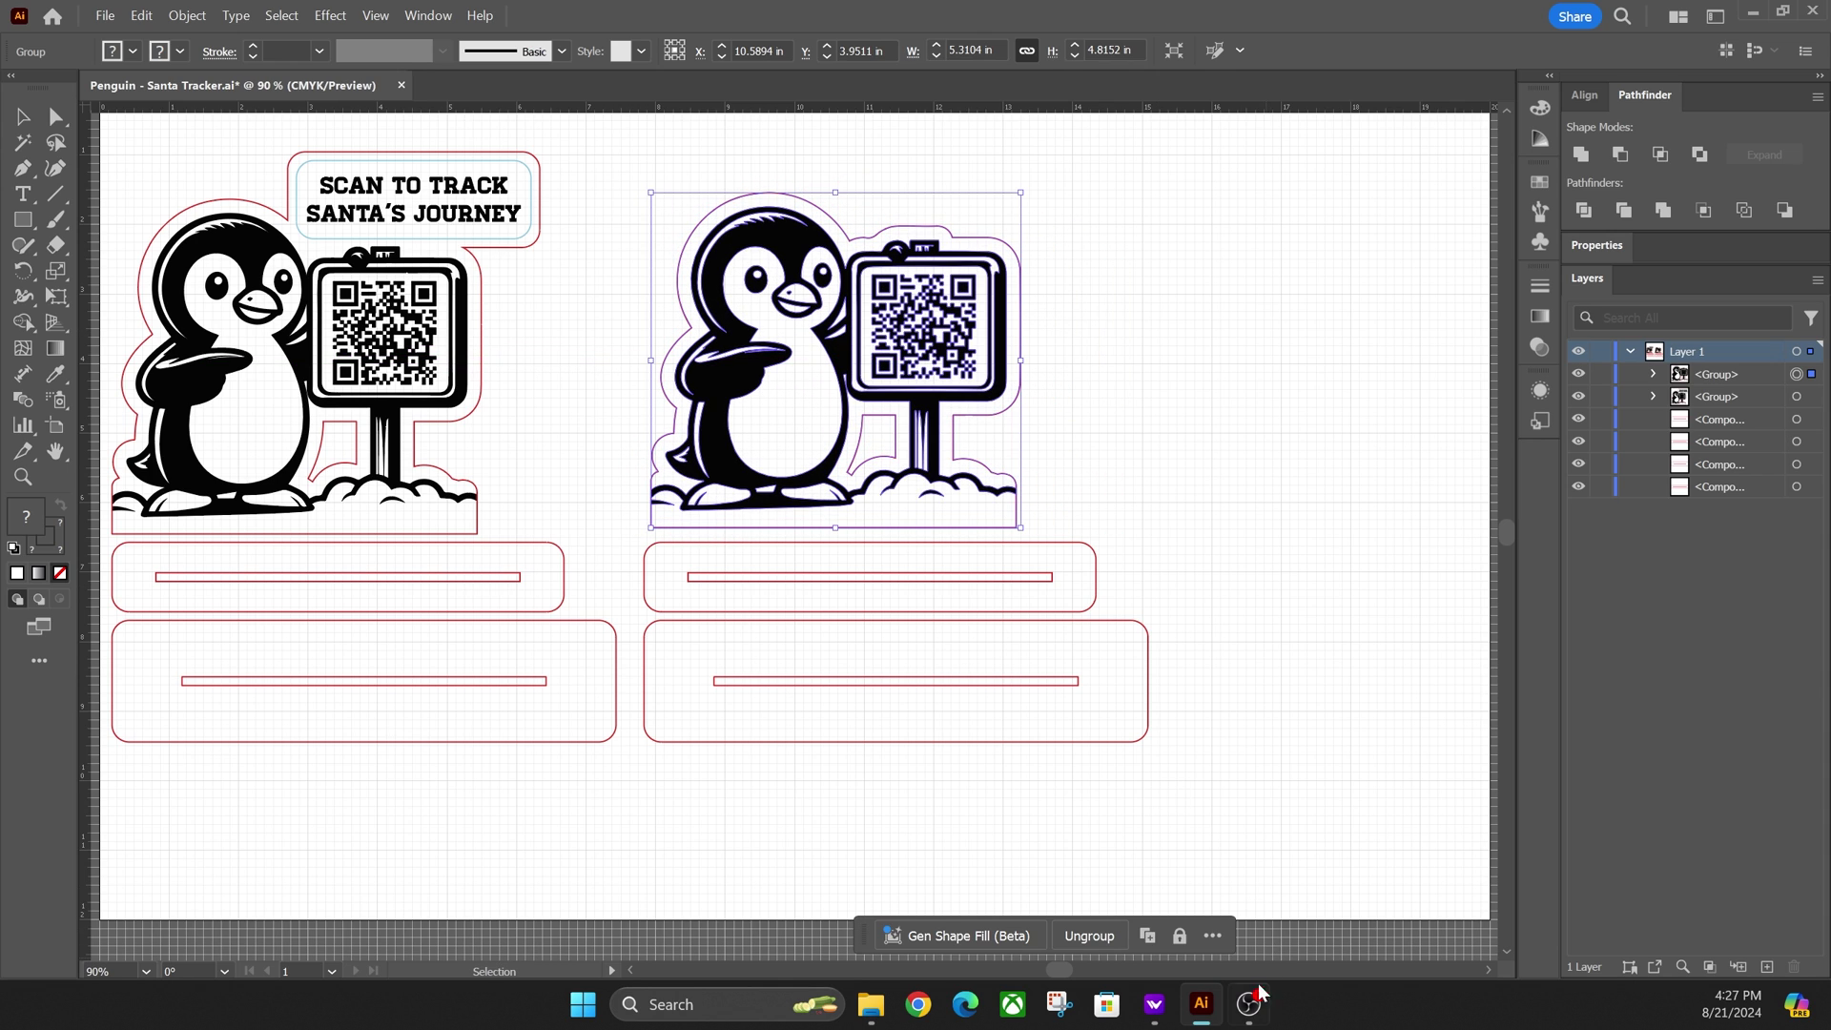
pyautogui.click(1155, 1004)
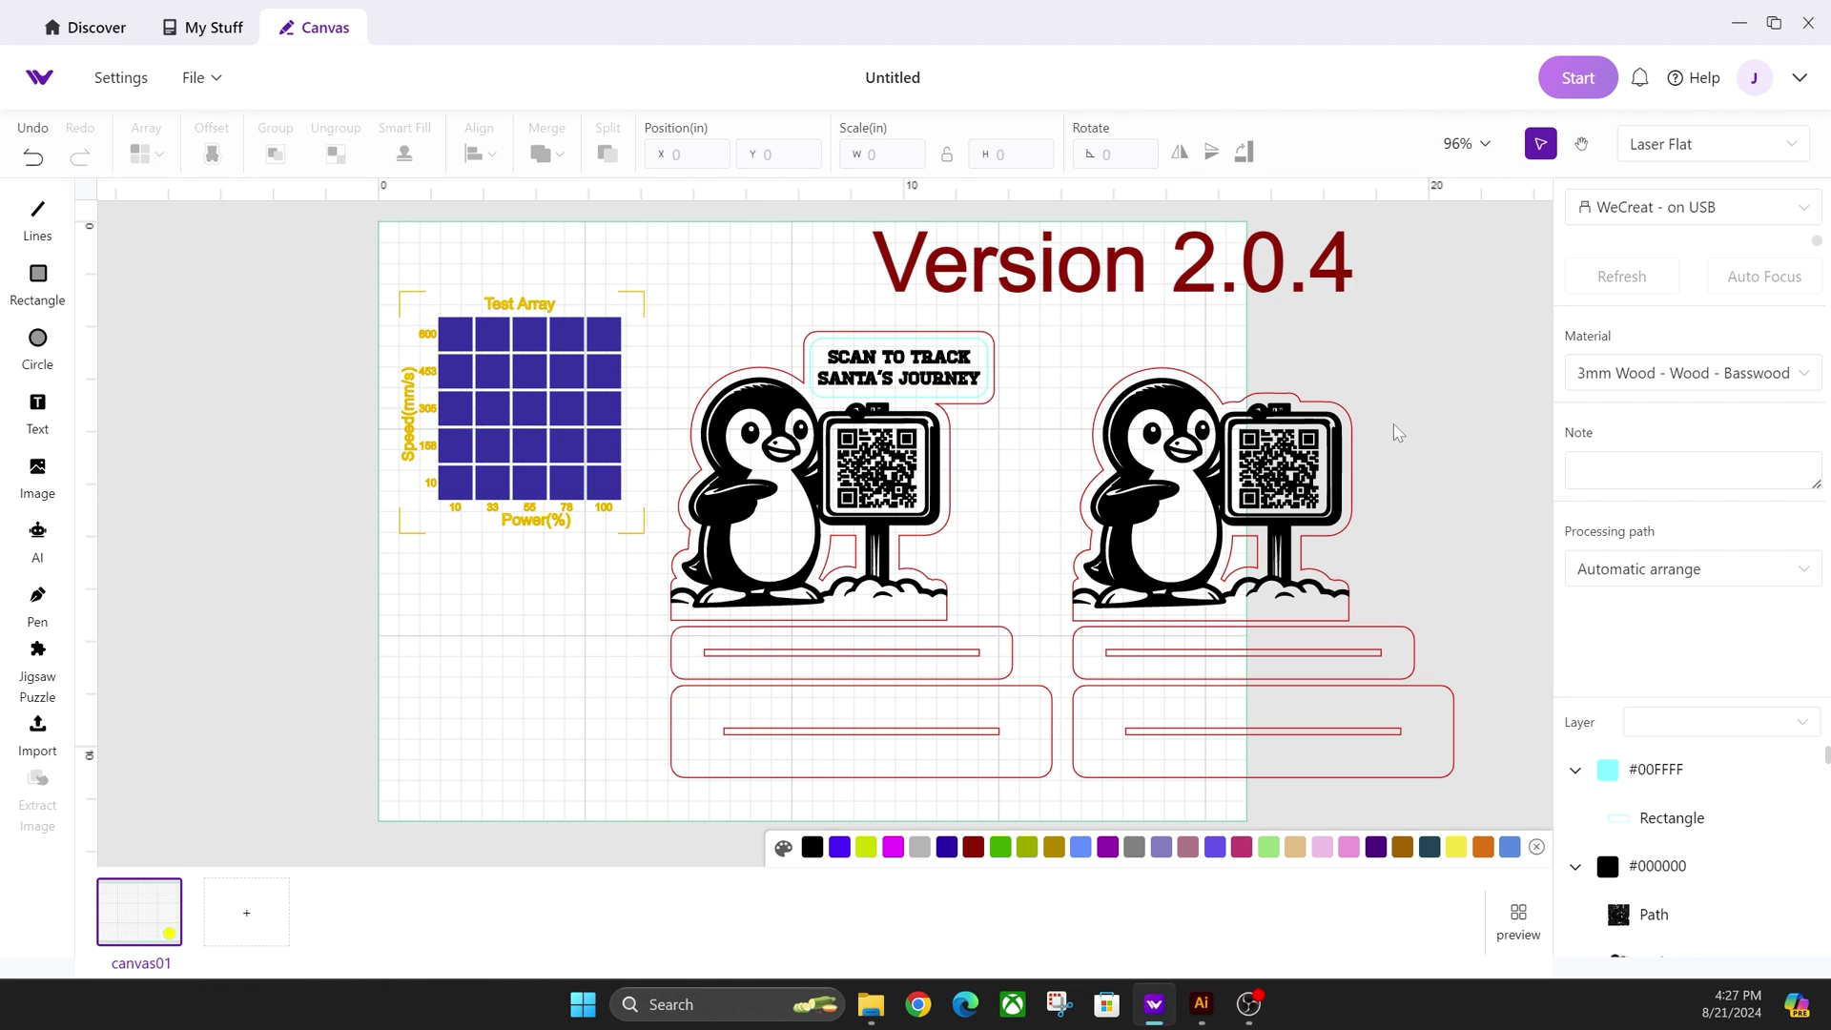
pyautogui.click(1311, 474)
pyautogui.click(1306, 467)
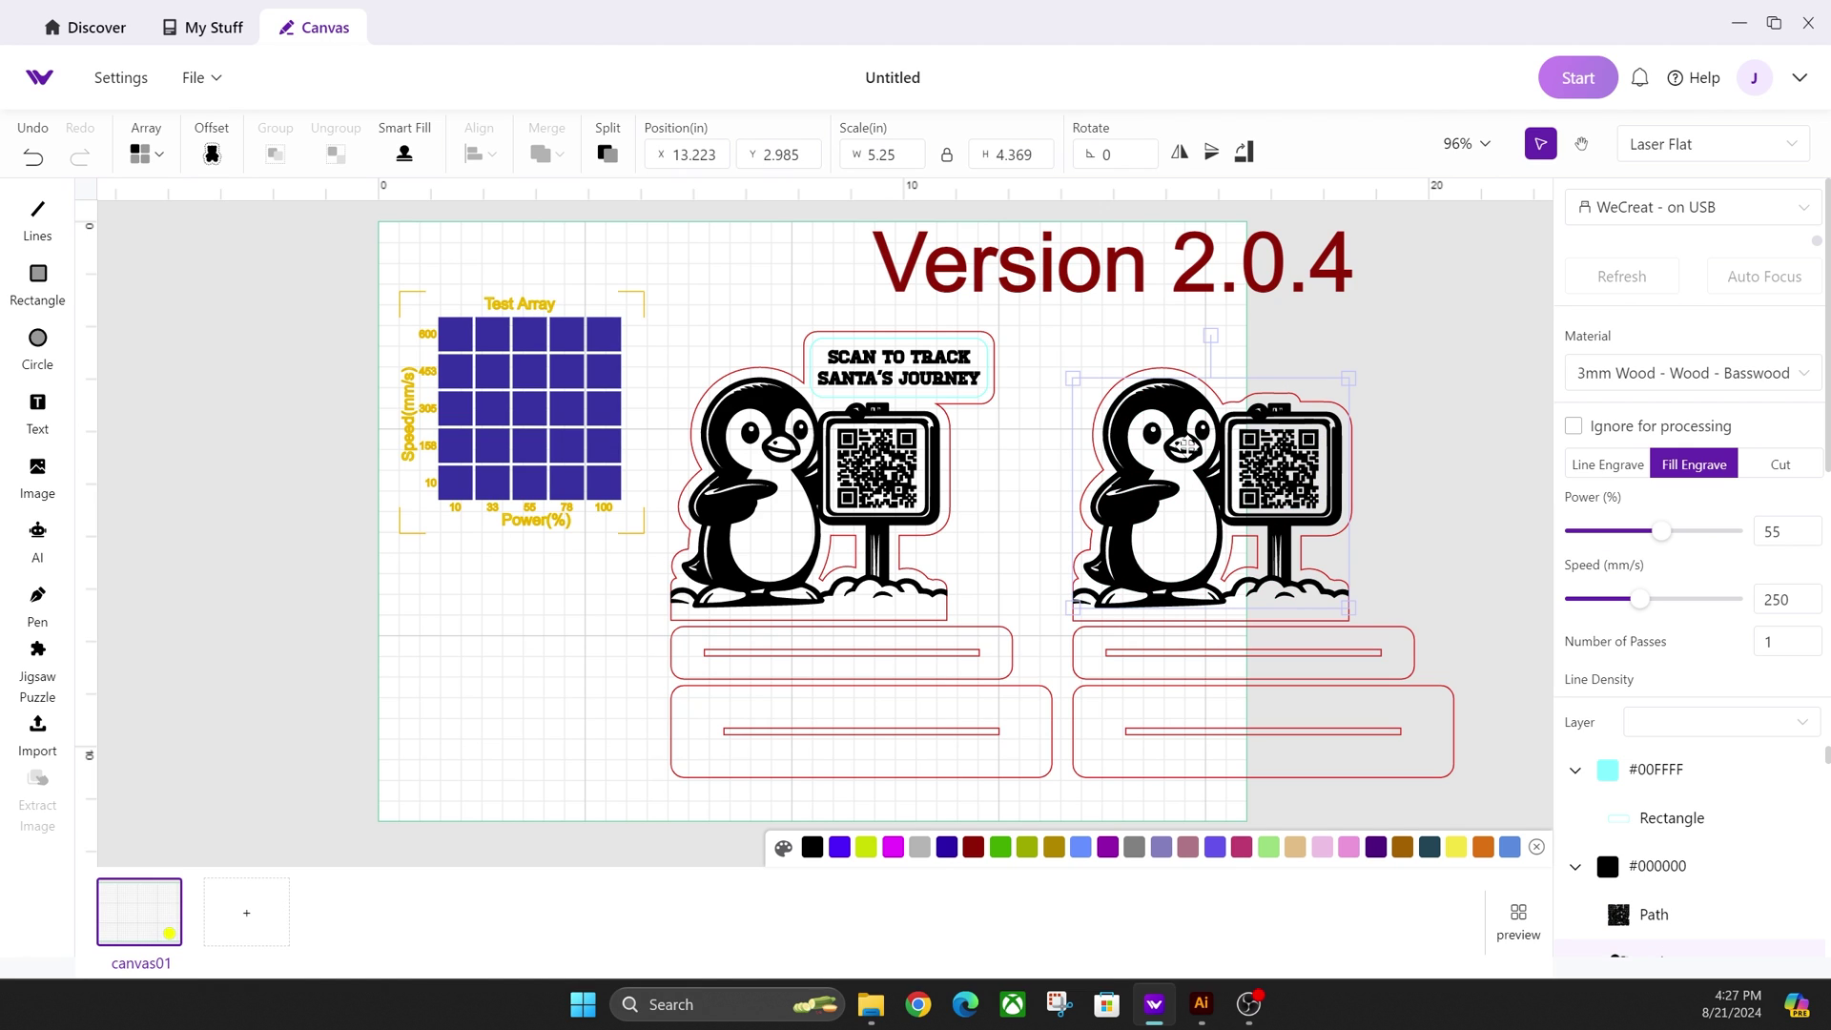
pyautogui.click(1304, 463)
pyautogui.click(1159, 424)
pyautogui.click(1275, 478)
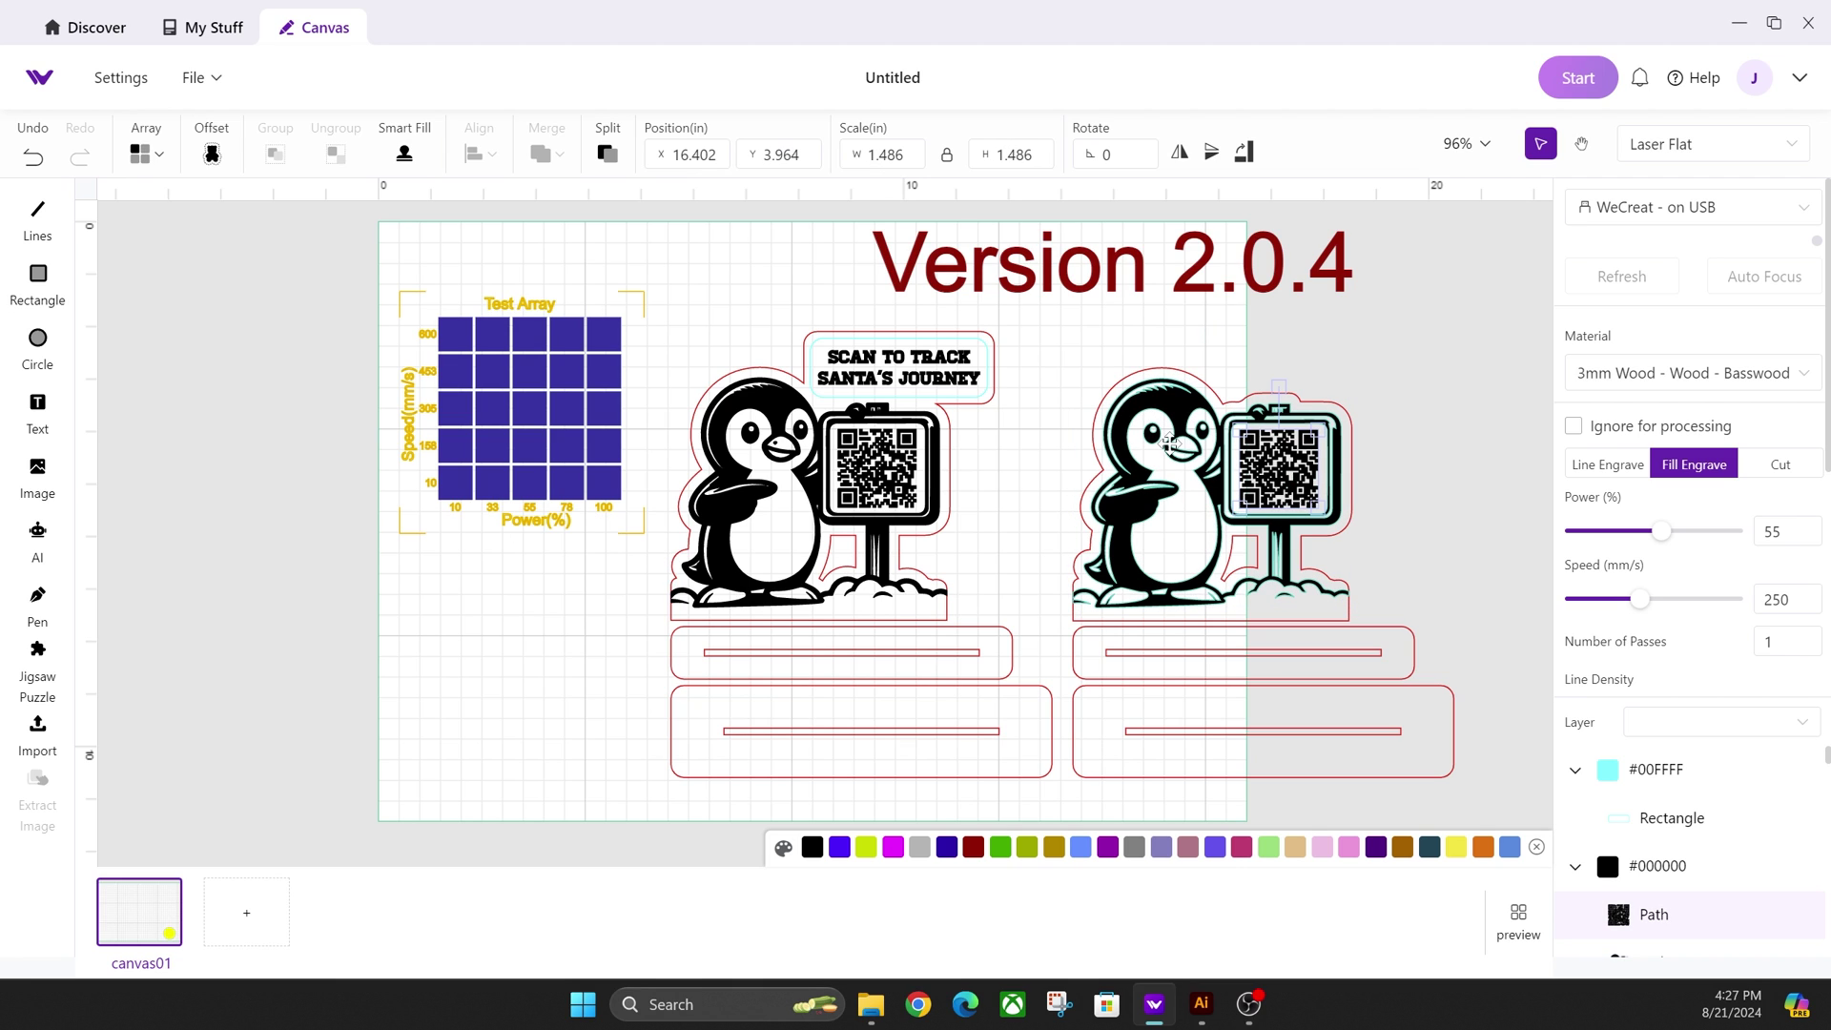
pyautogui.click(1174, 442)
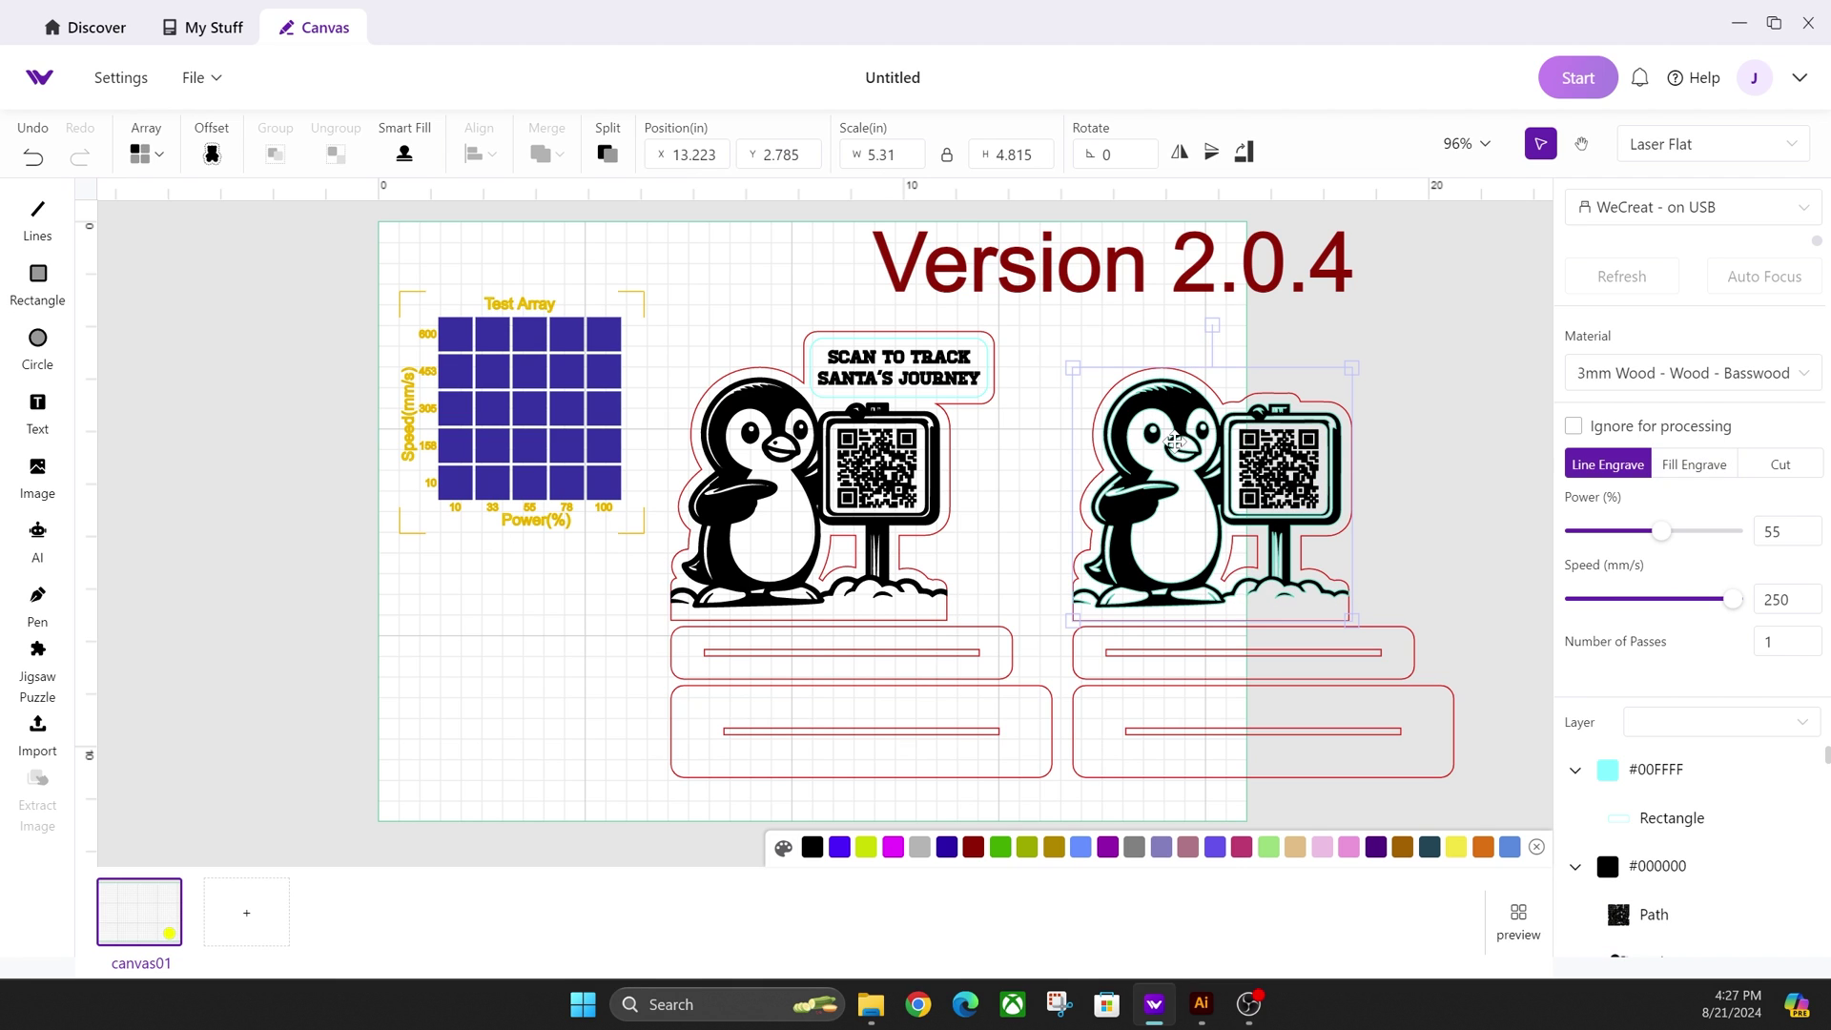
pyautogui.click(1226, 422)
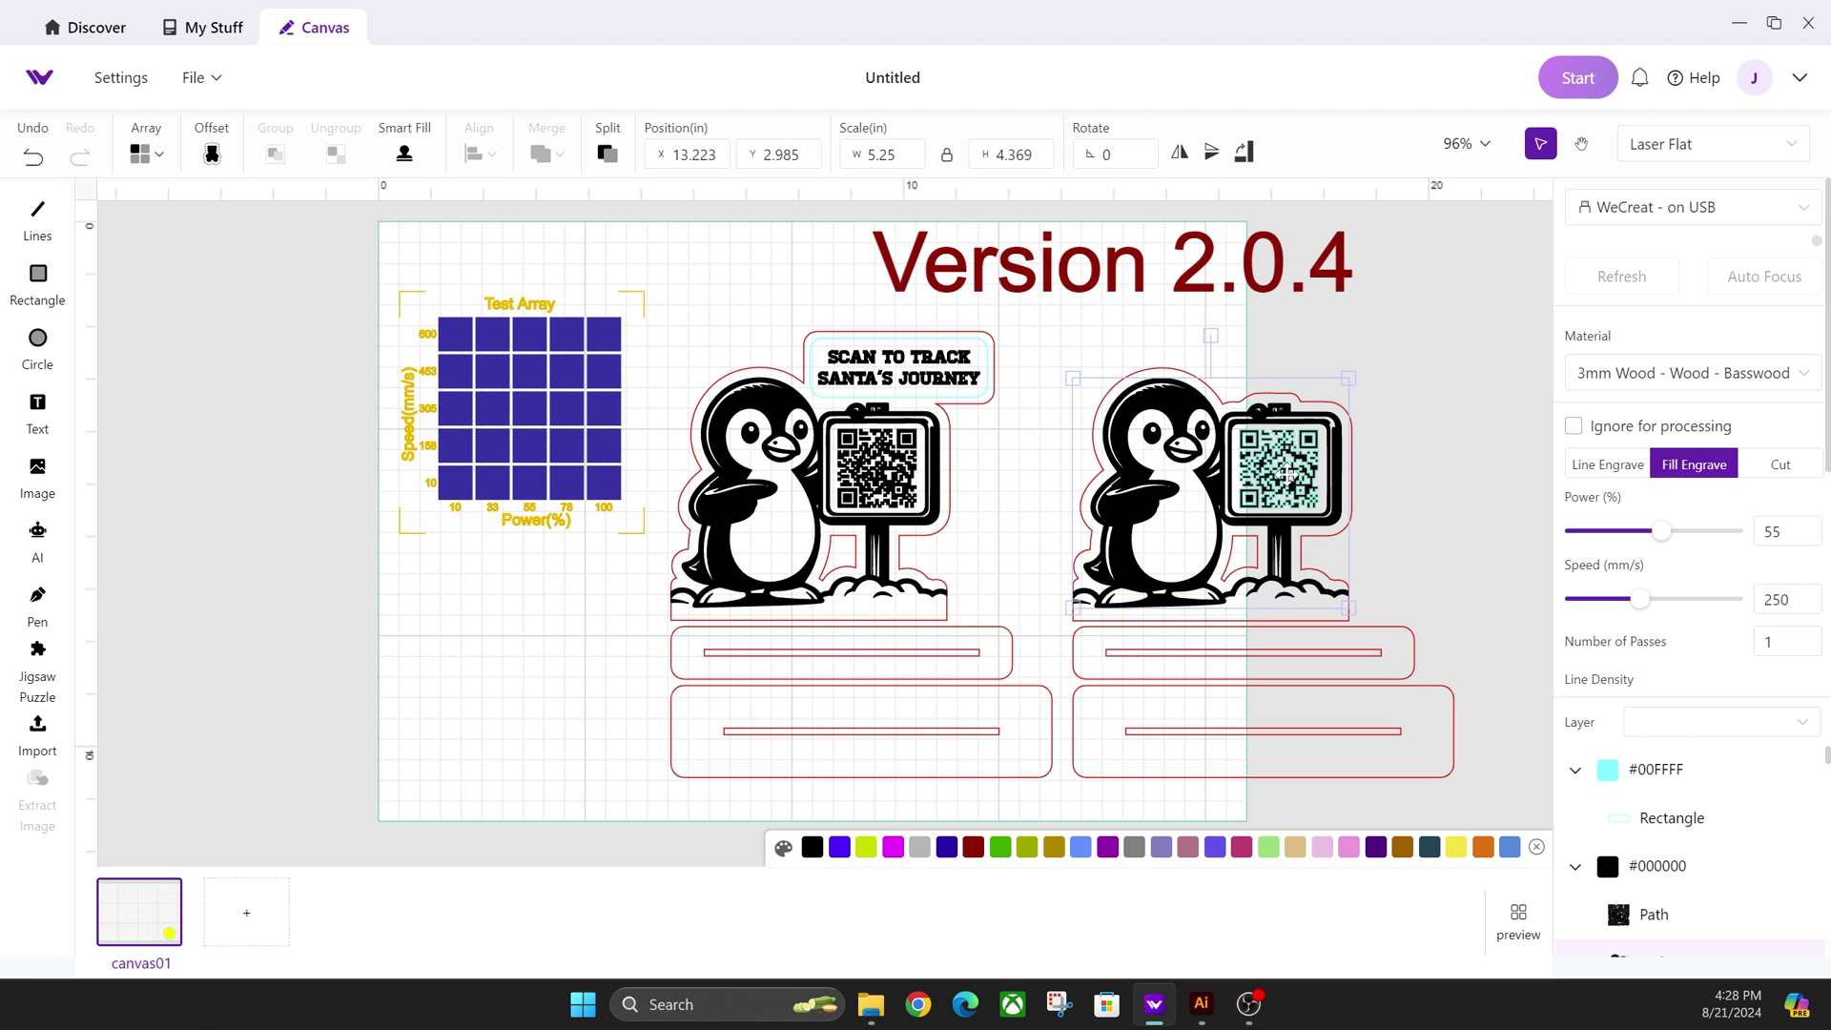
pyautogui.moveTo(1425, 380); pyautogui.dragTo(1106, 579)
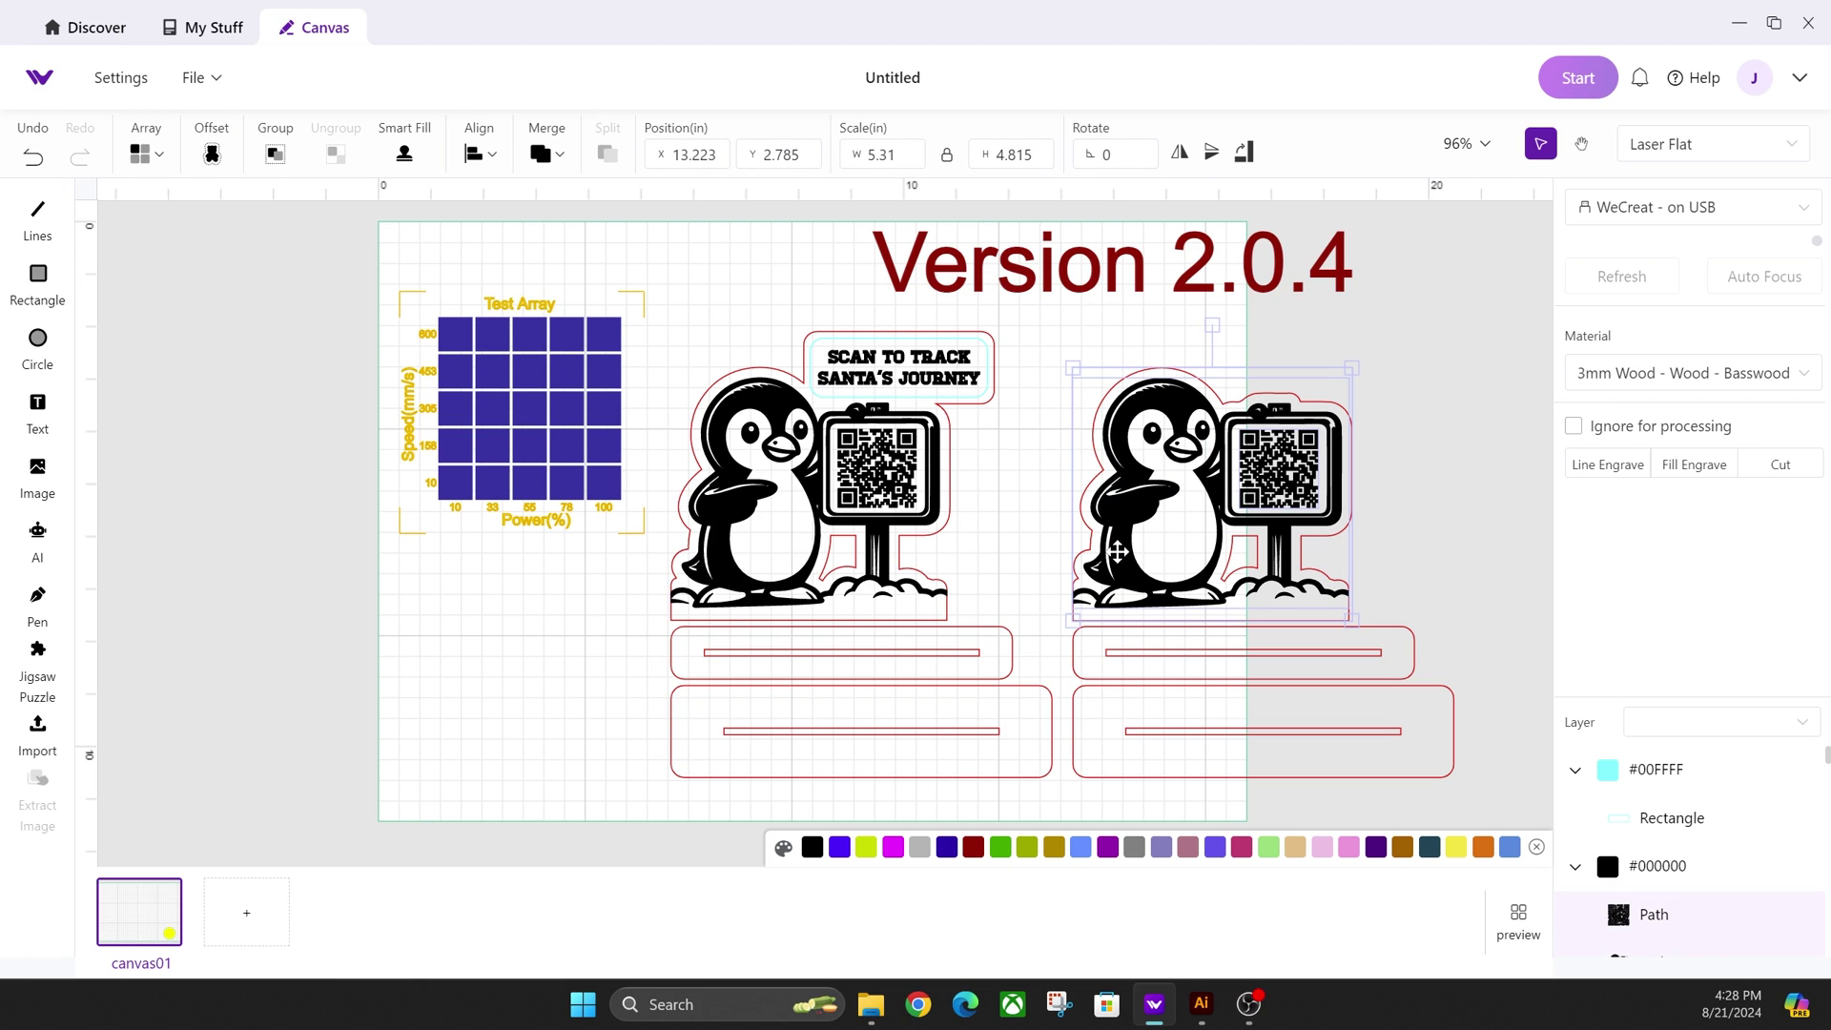
pyautogui.click(1339, 448)
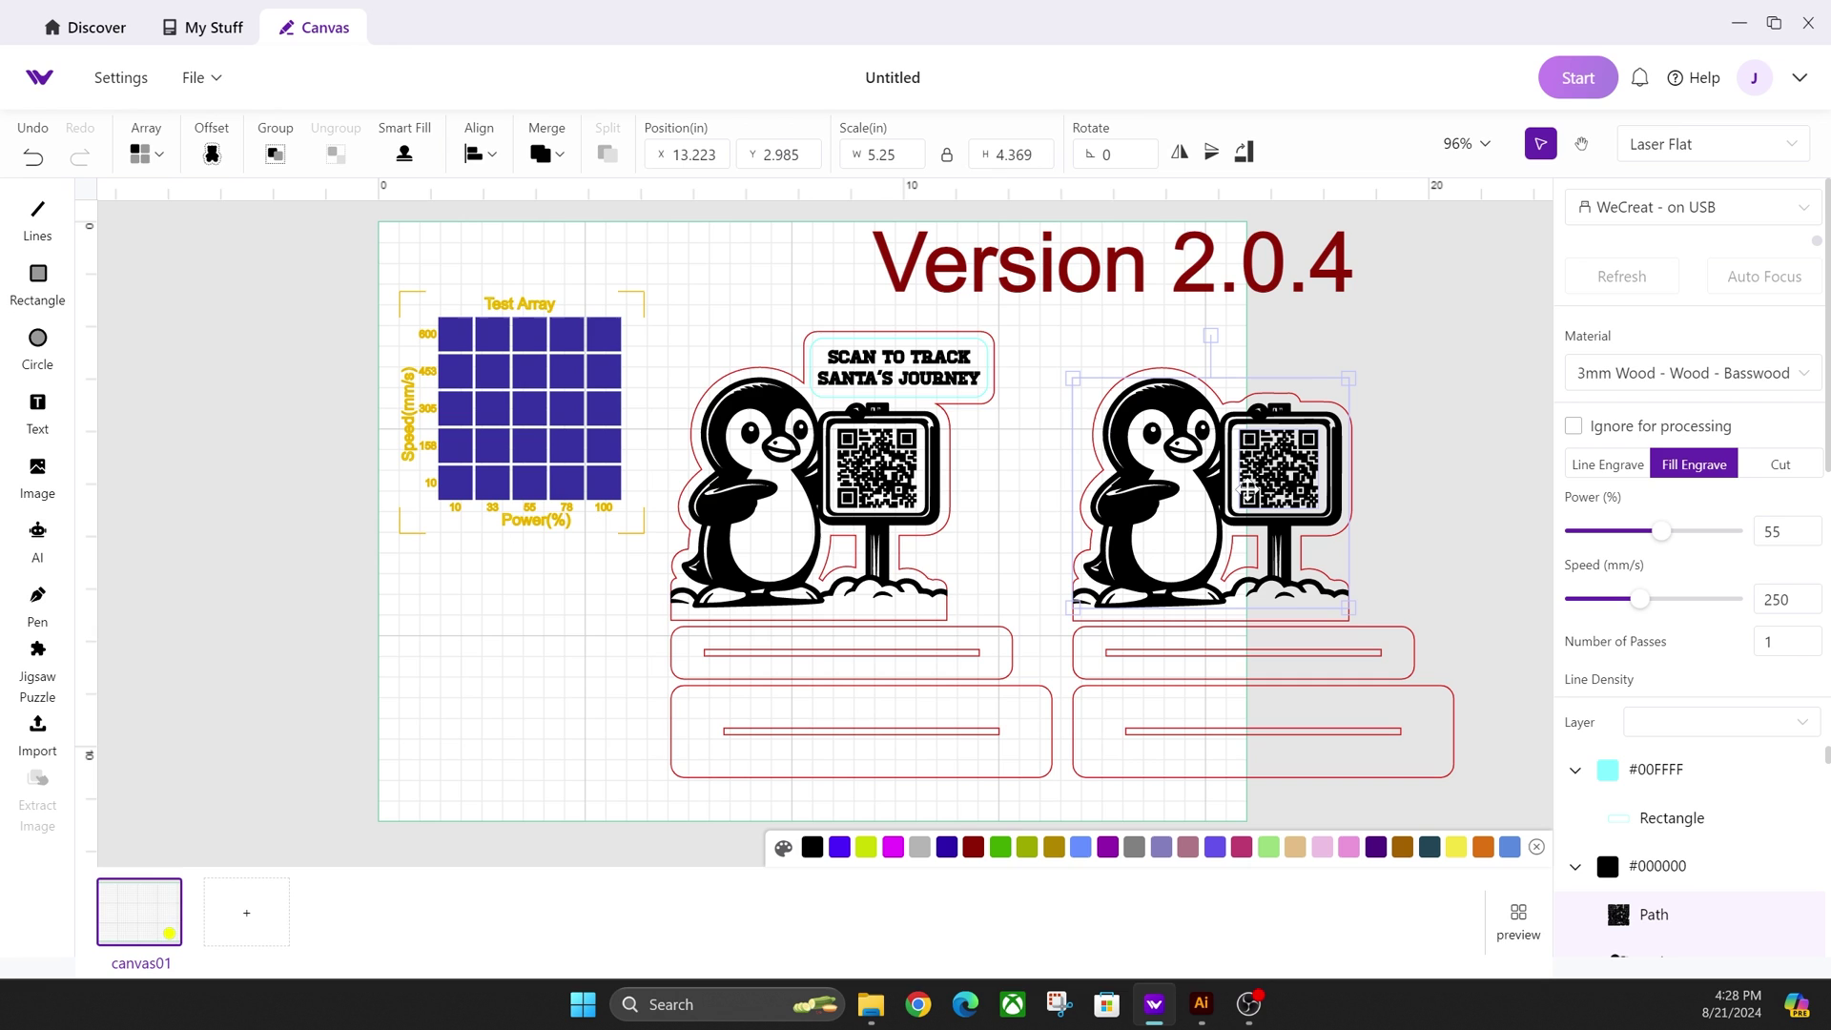
# Apply Merge Graphic Shapes to the penguin artwork, undo a test move, then deselect it
pyautogui.click(548, 154)
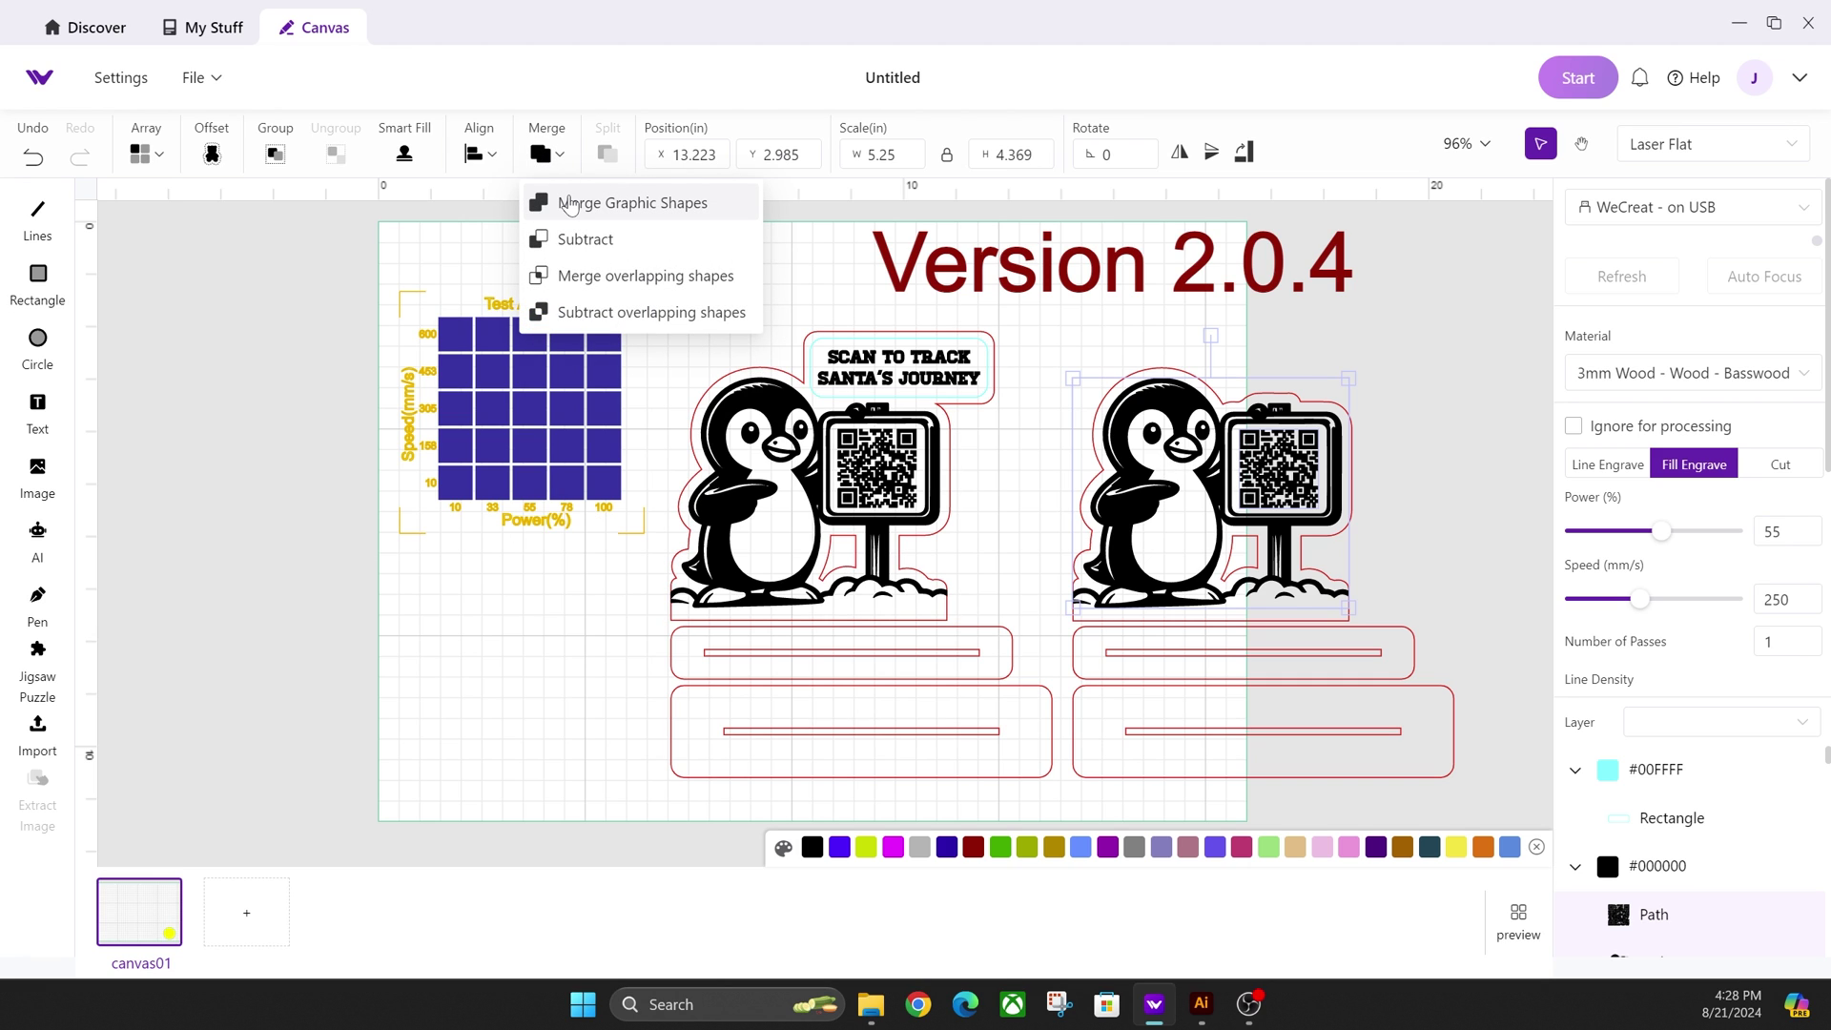
pyautogui.click(604, 214)
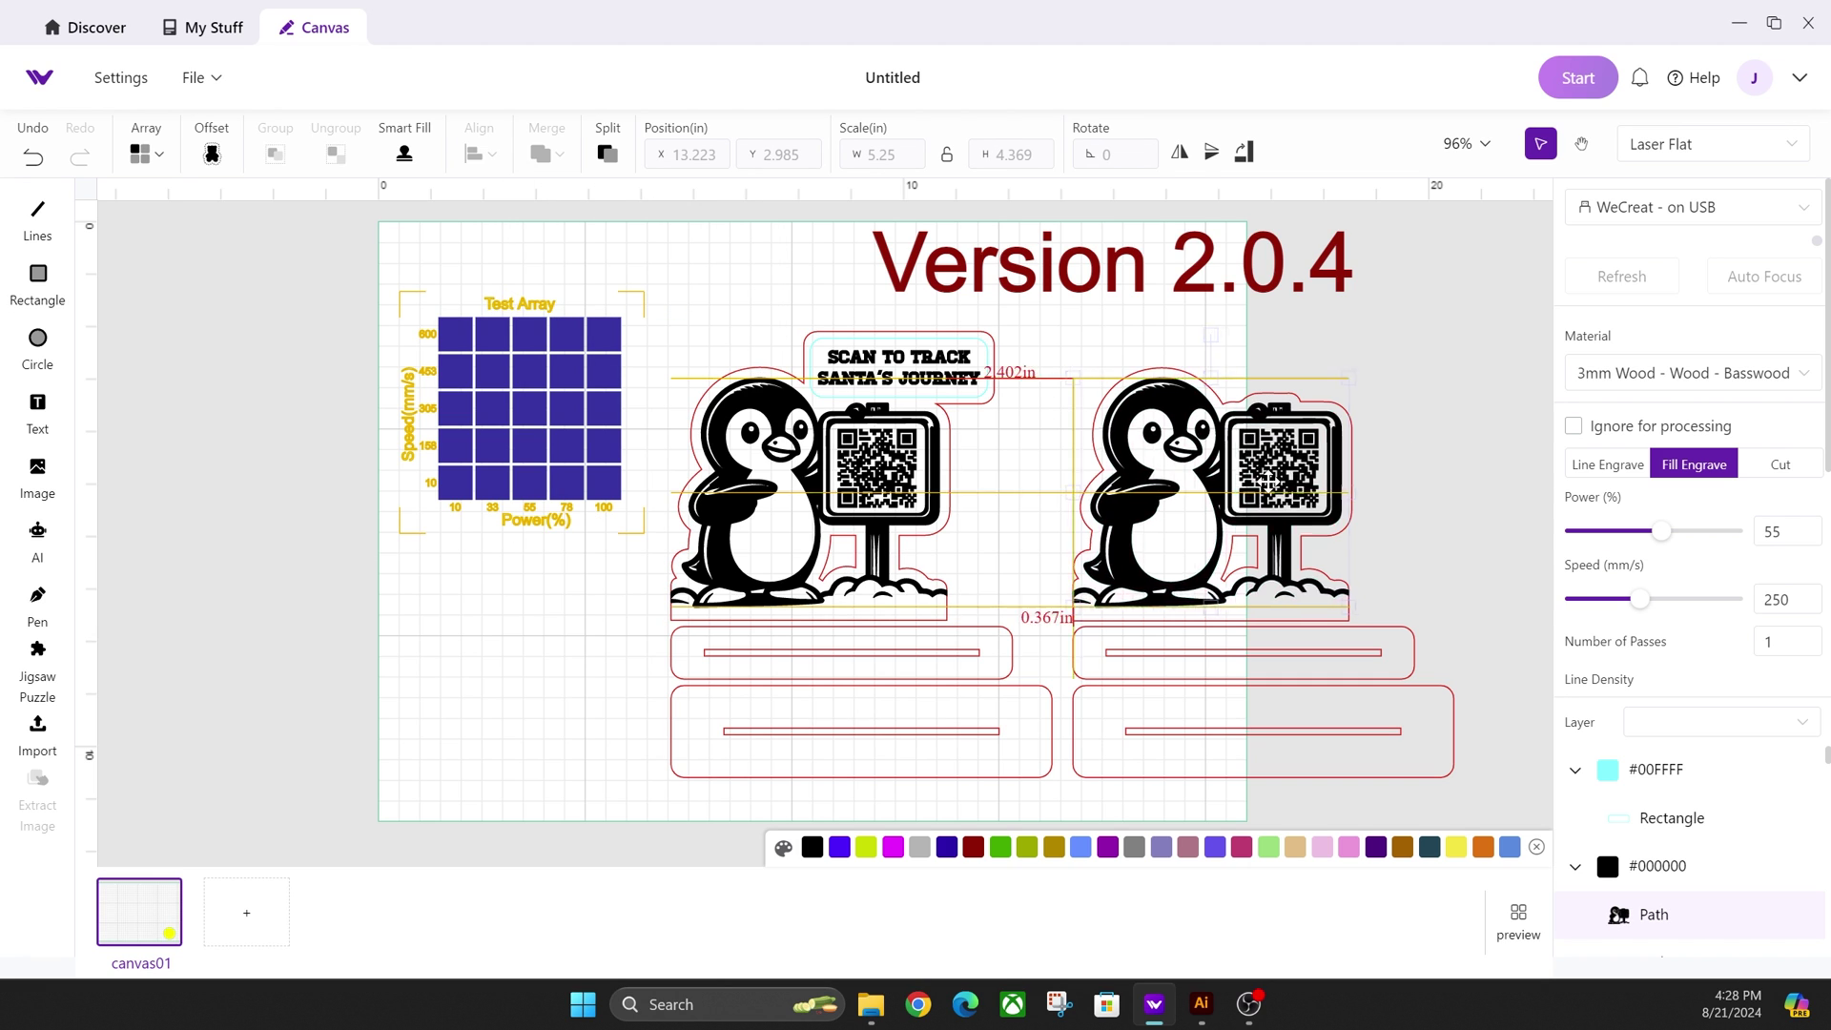
pyautogui.moveTo(1268, 481); pyautogui.dragTo(1321, 471)
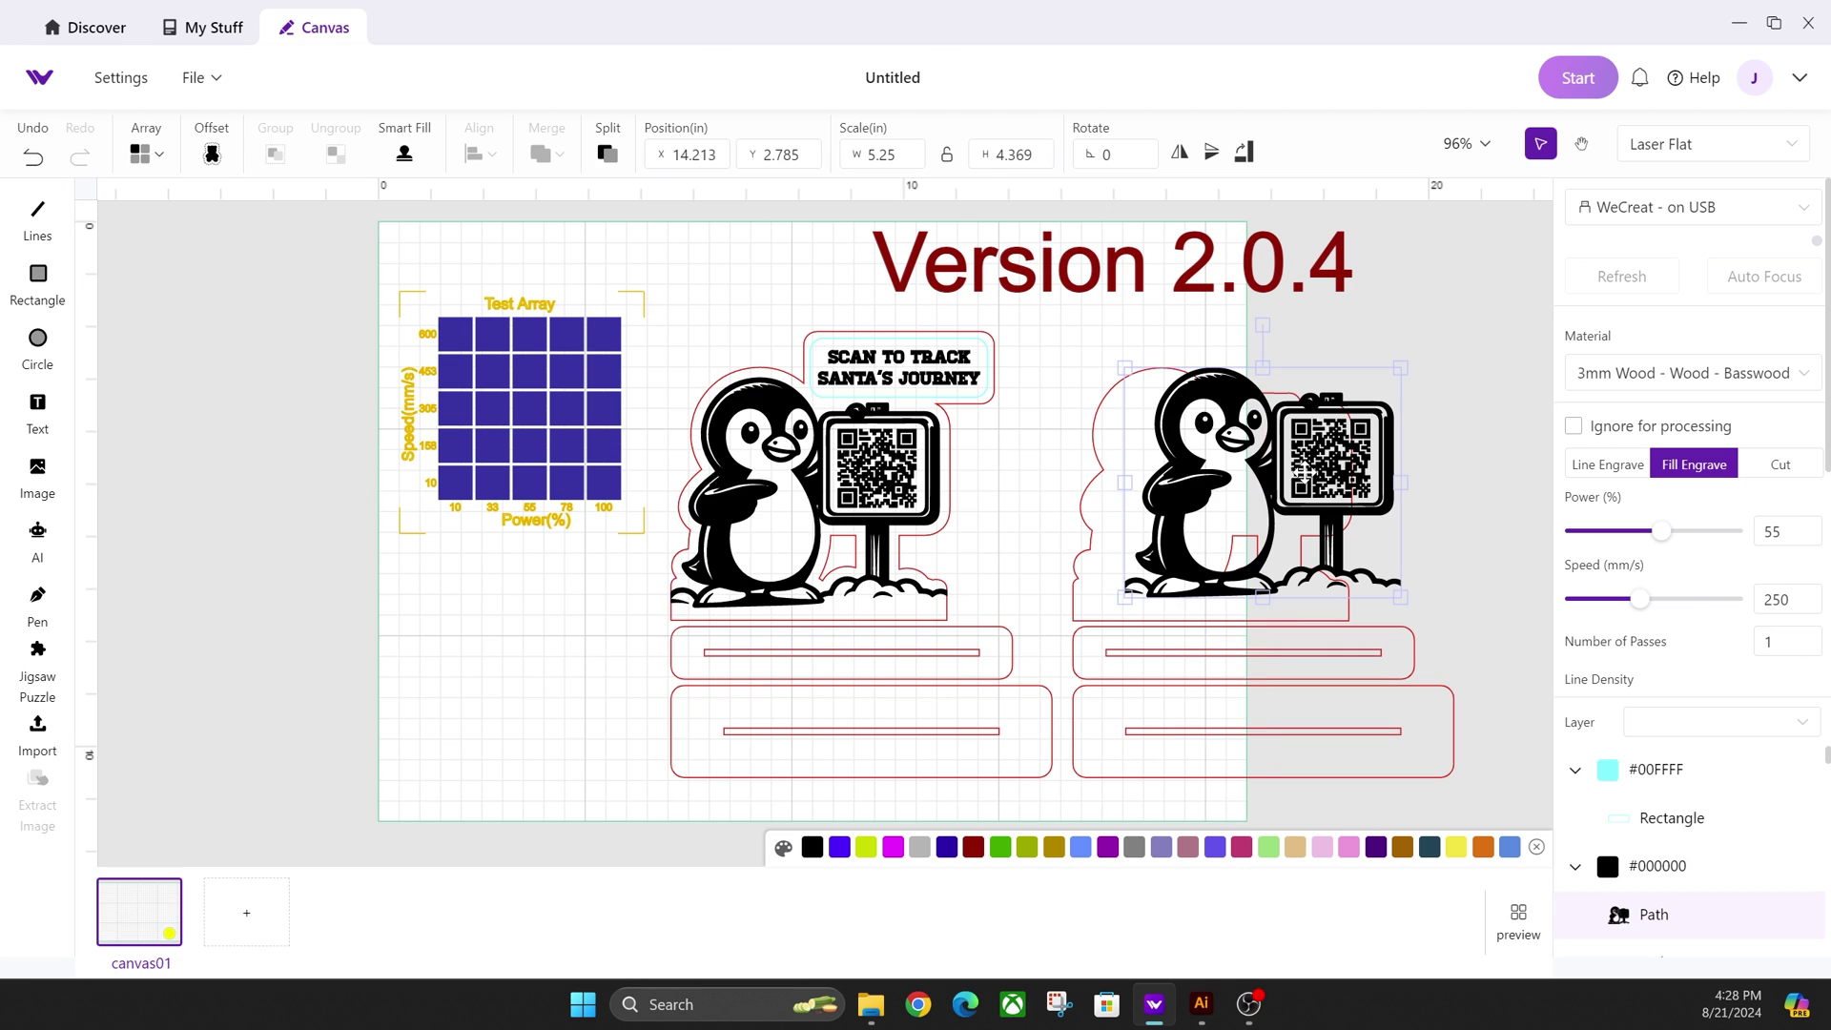
pyautogui.hotkey('ctrl', 'z')
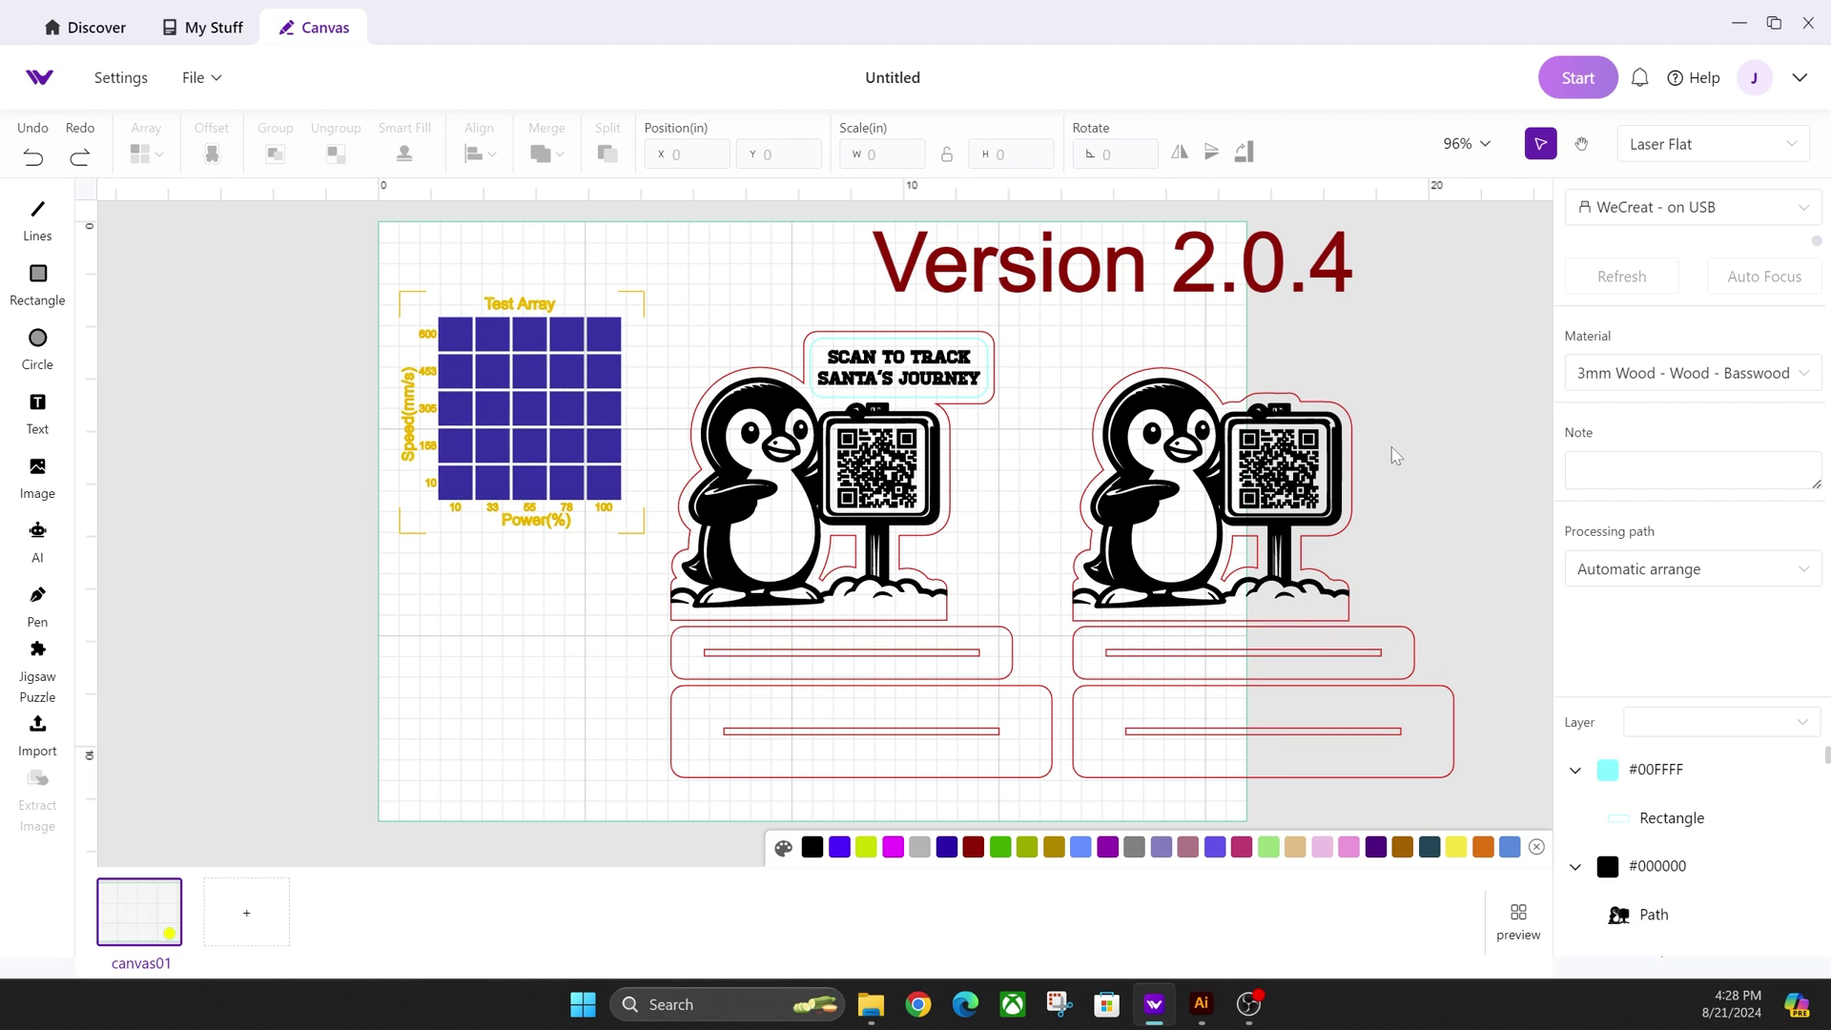
pyautogui.rightClick(1273, 450)
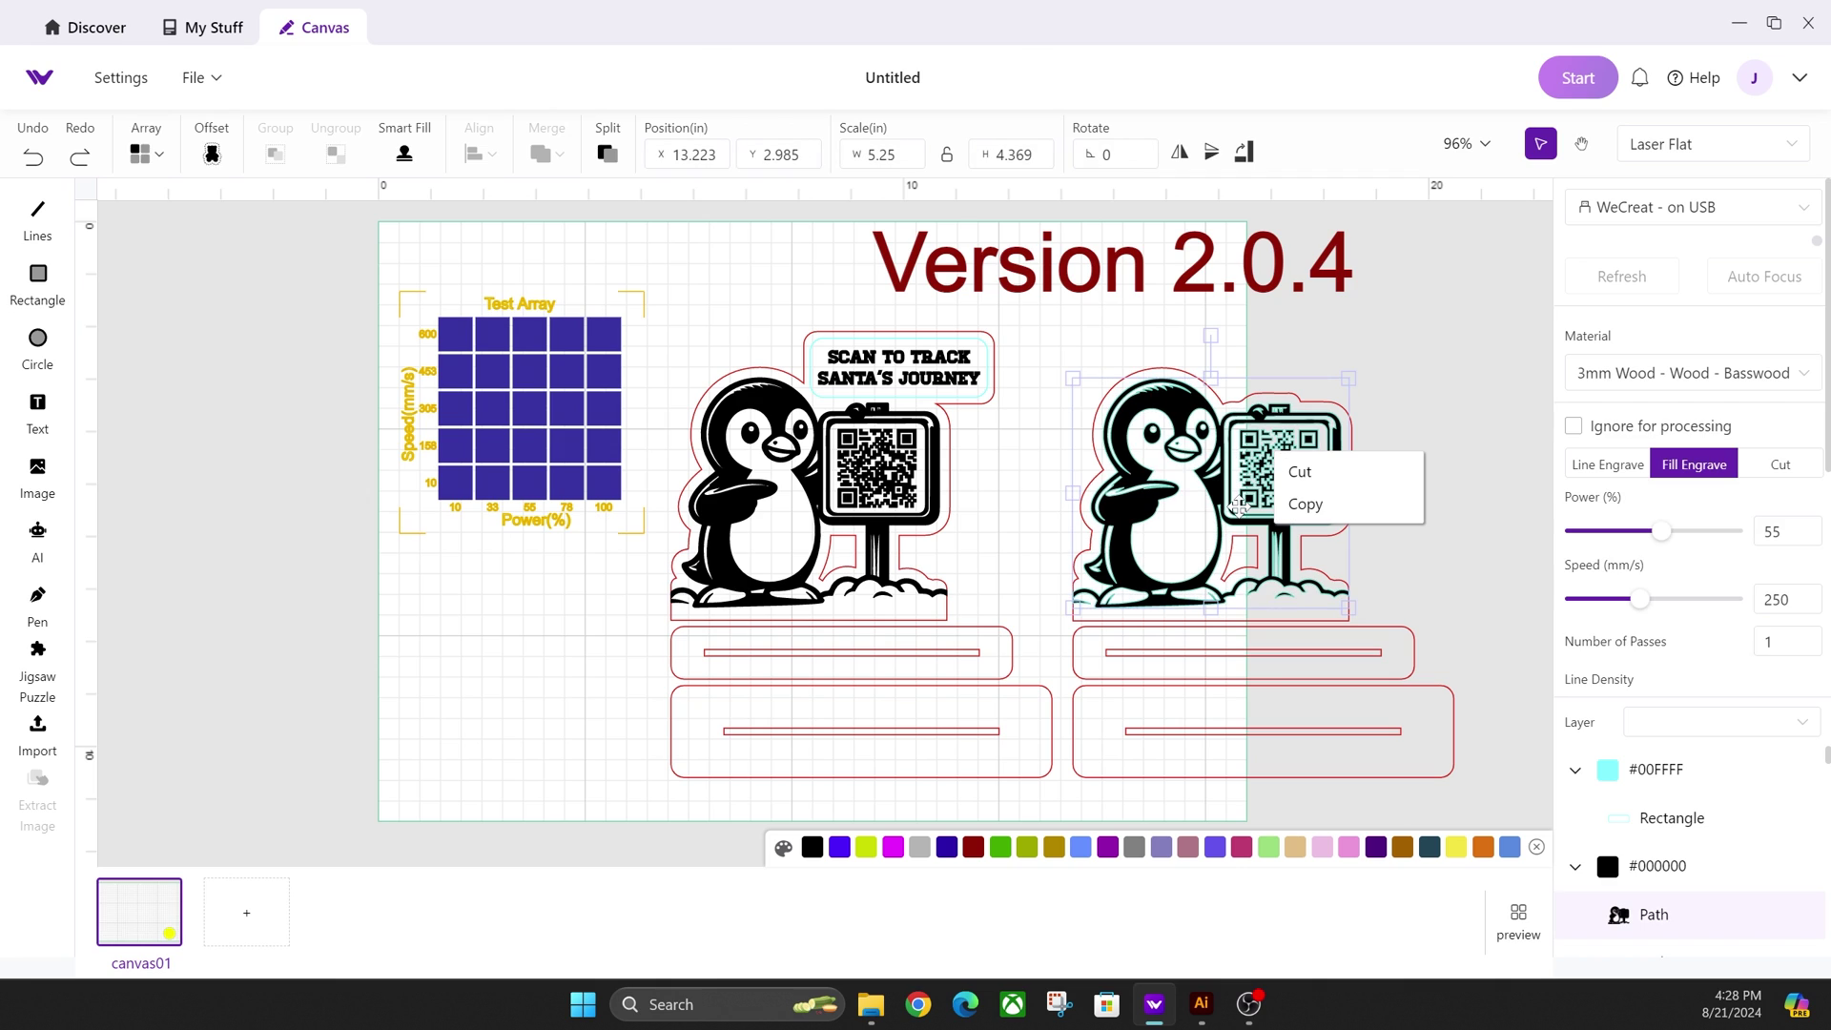
pyautogui.click(1402, 558)
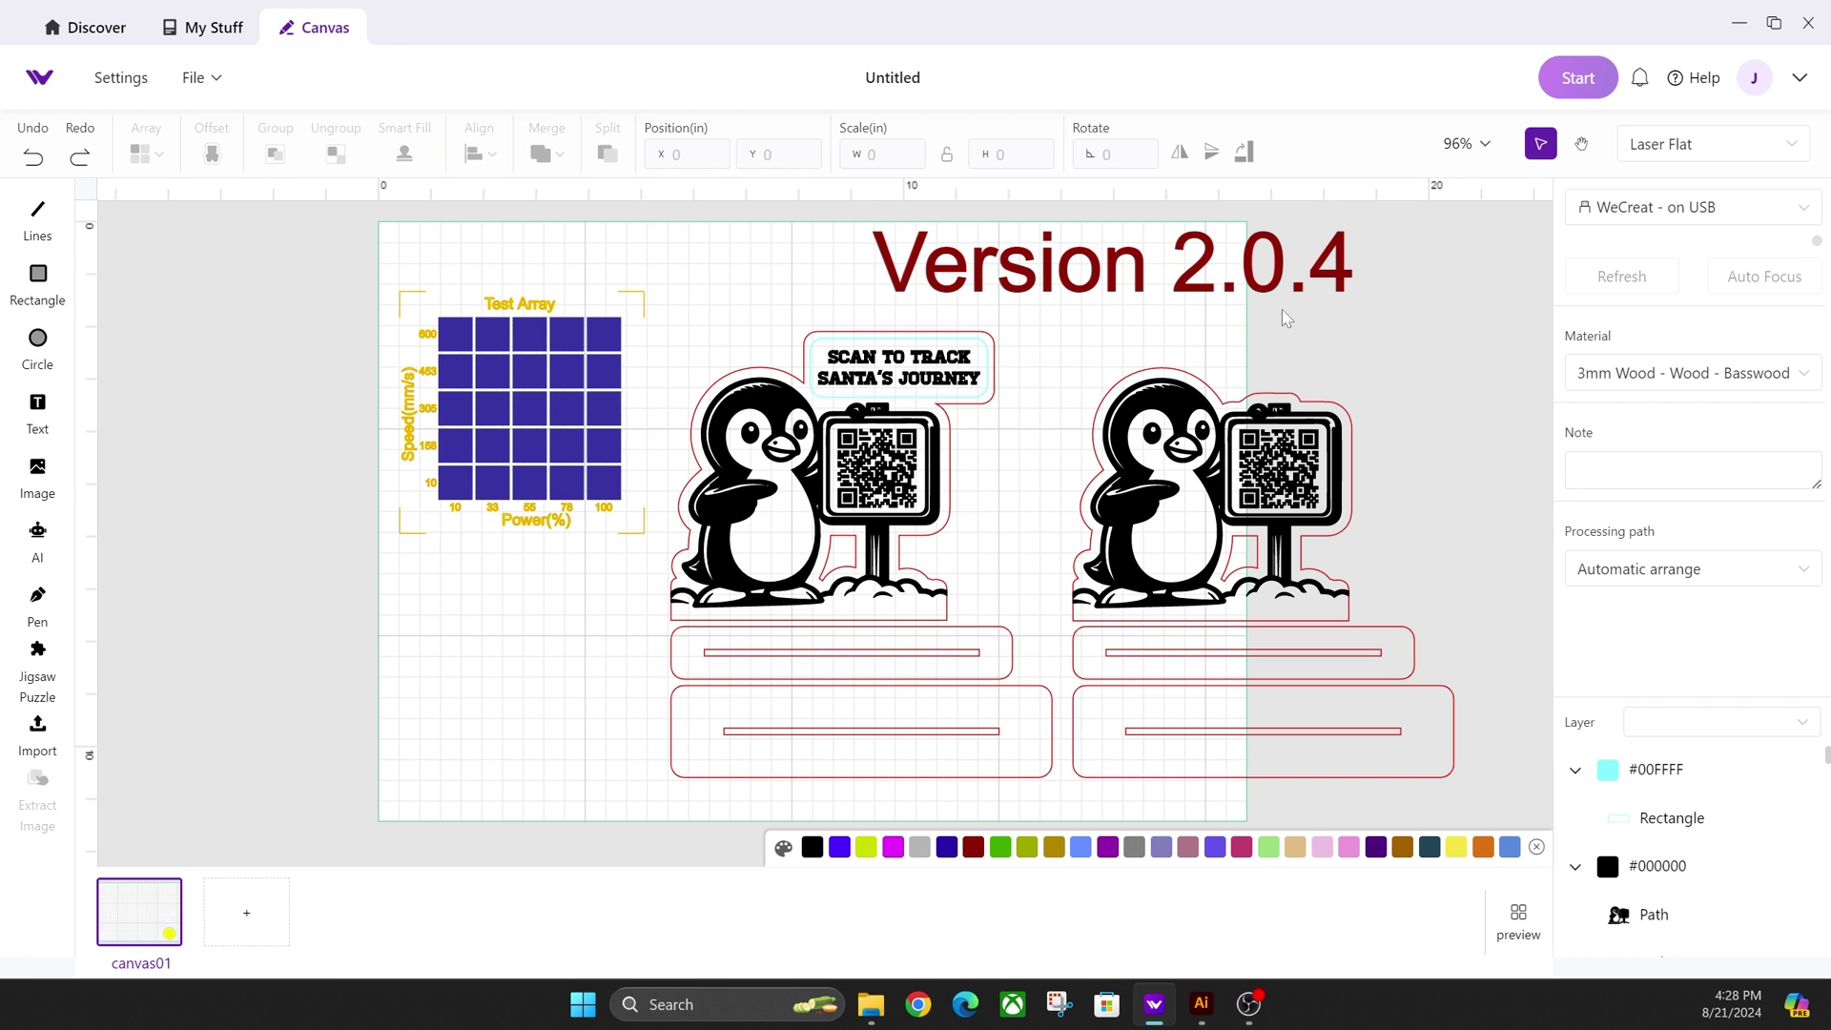
pyautogui.moveTo(1414, 398); pyautogui.dragTo(798, 797)
pyautogui.click(1462, 452)
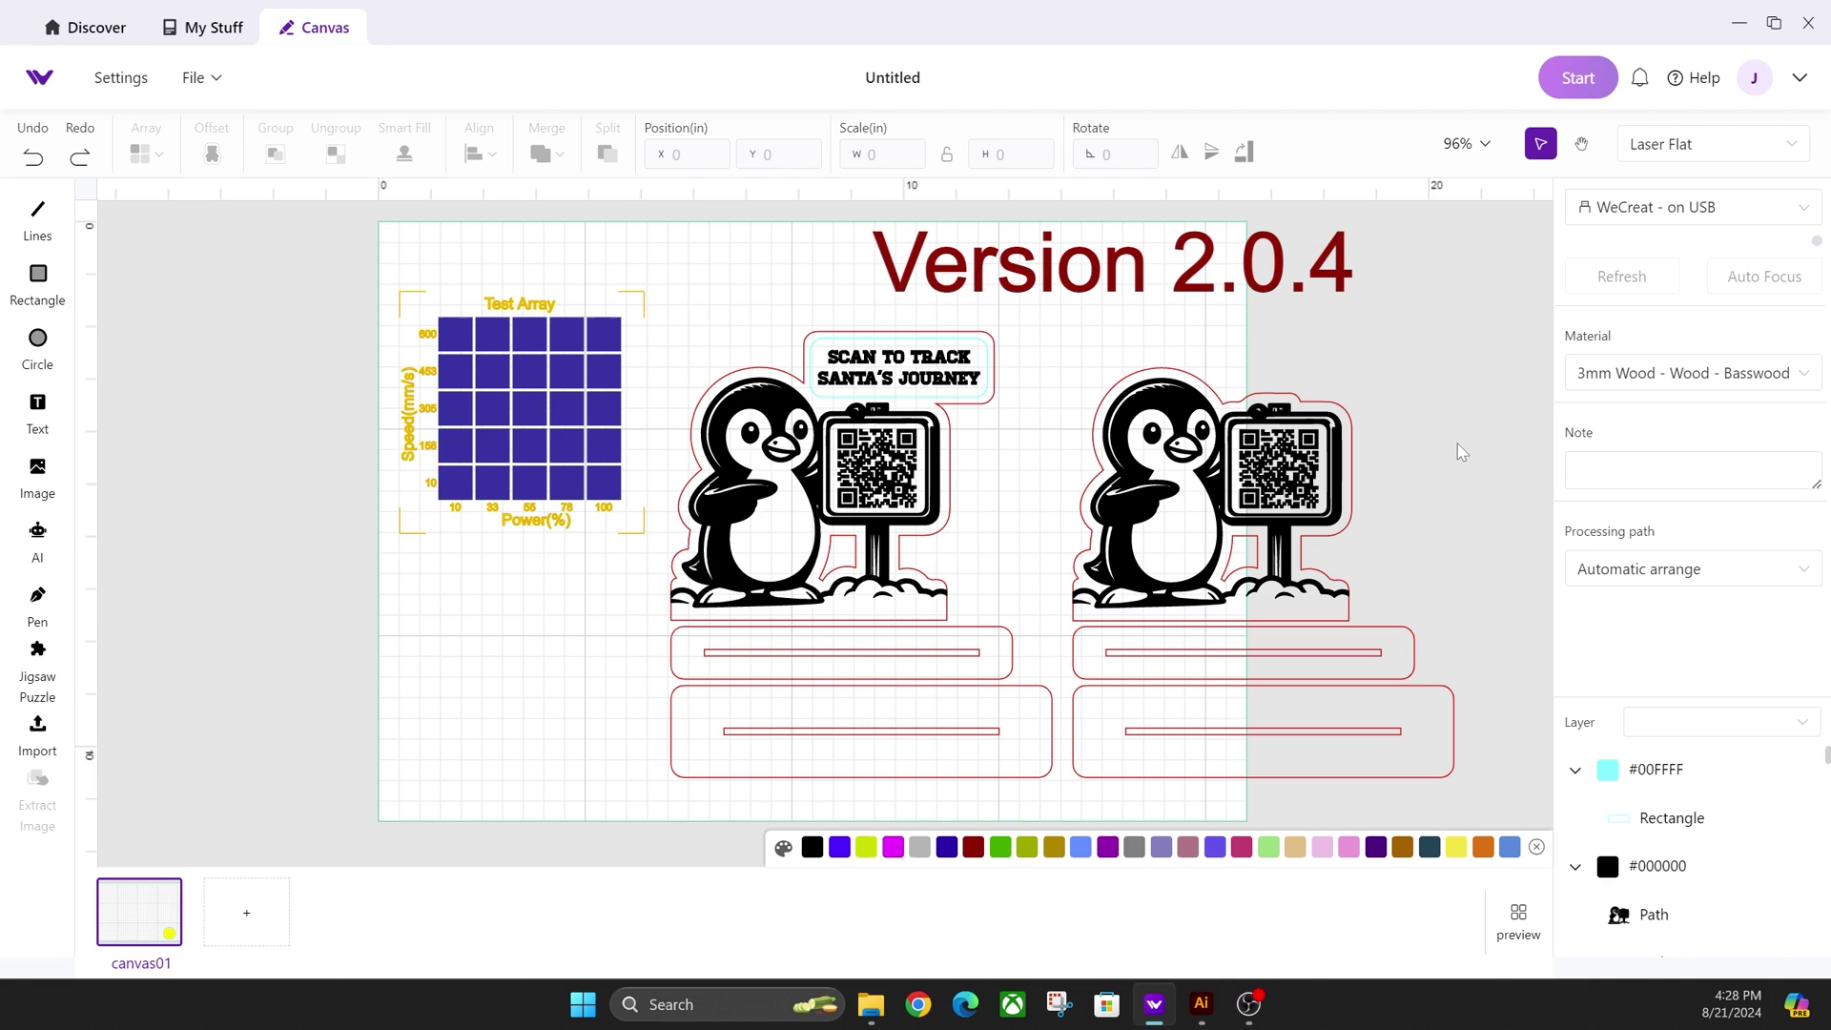